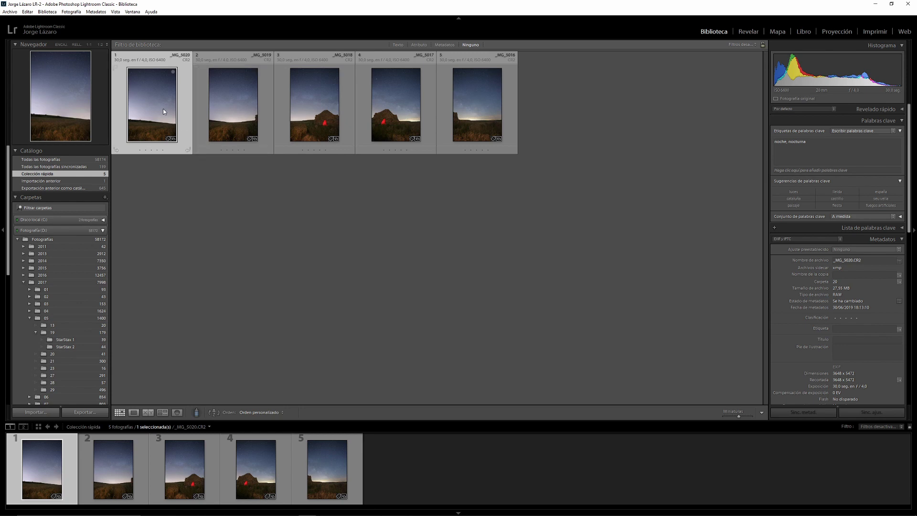
- Review the five night-sky photos in the quick collection one by one, both as thumbnails and enlarged
{"action": "left_click", "coordinate": [231, 110]}
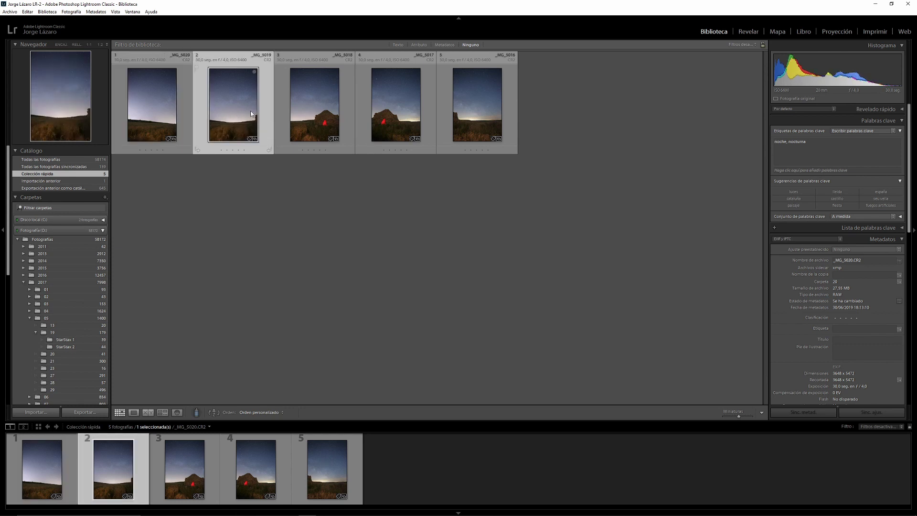
{"action": "left_click", "coordinate": [320, 106]}
{"action": "left_click", "coordinate": [391, 102]}
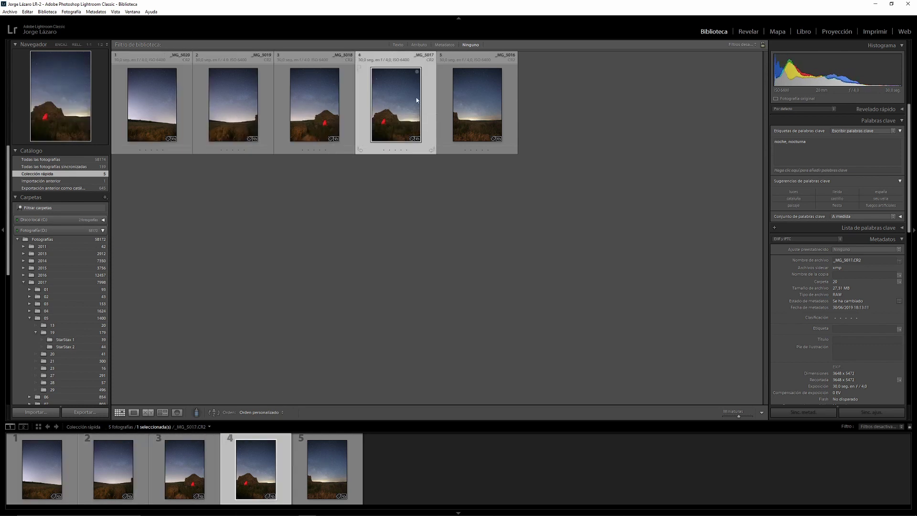
{"action": "left_click", "coordinate": [471, 88]}
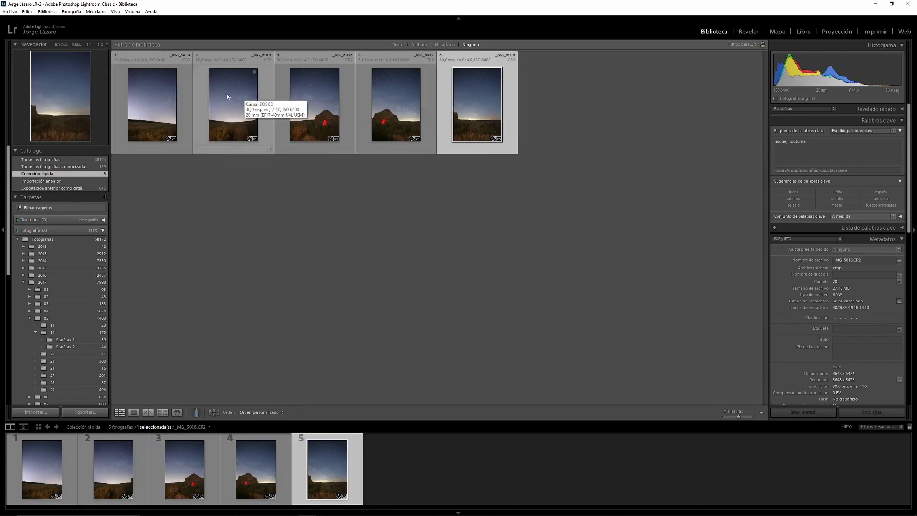
{"action": "double_click", "coordinate": [167, 91]}
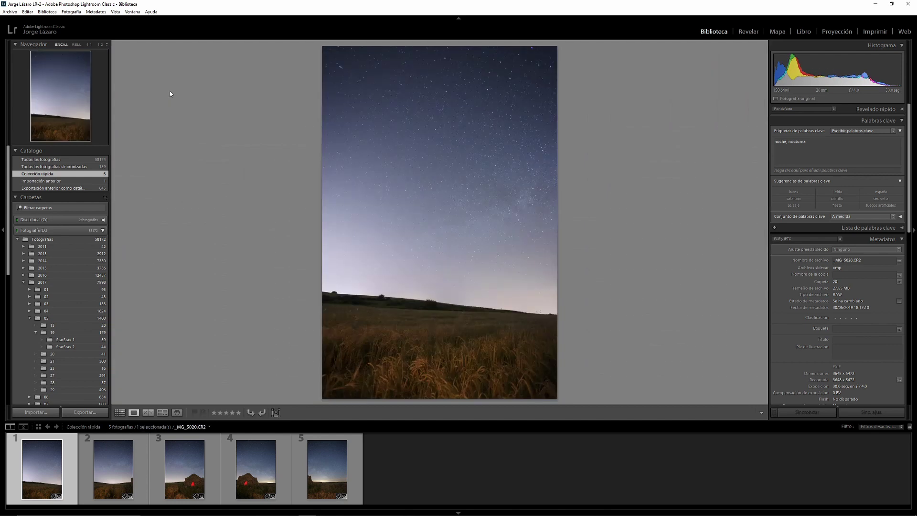
{"action": "key", "text": "Right"}
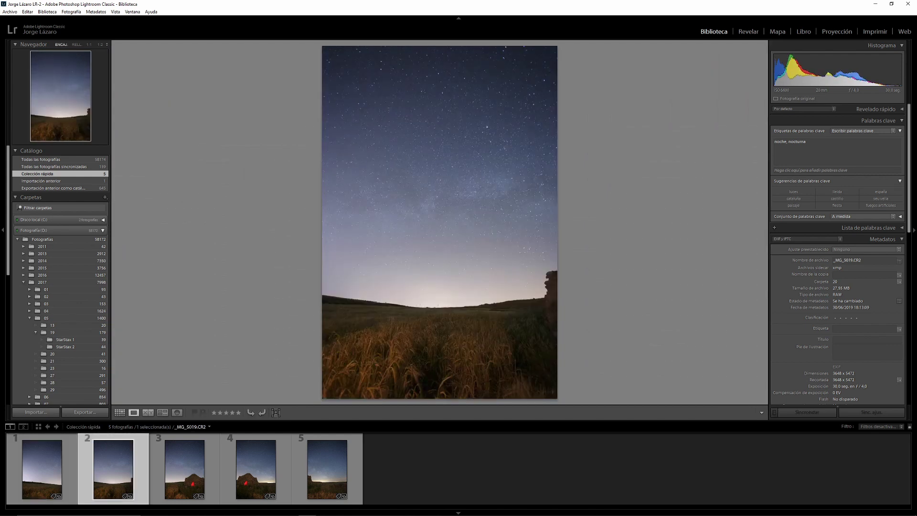
{"action": "key", "text": "Right"}
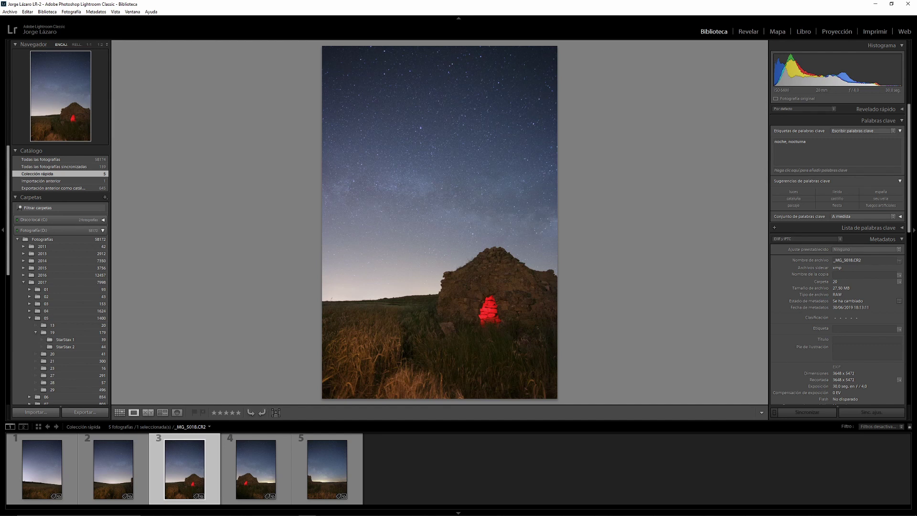
{"action": "key", "text": "Right"}
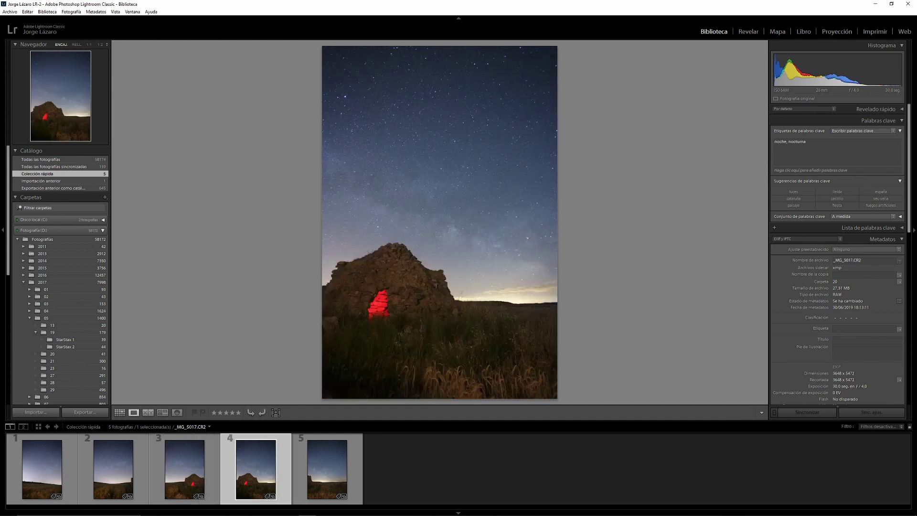
{"action": "key", "text": "Right"}
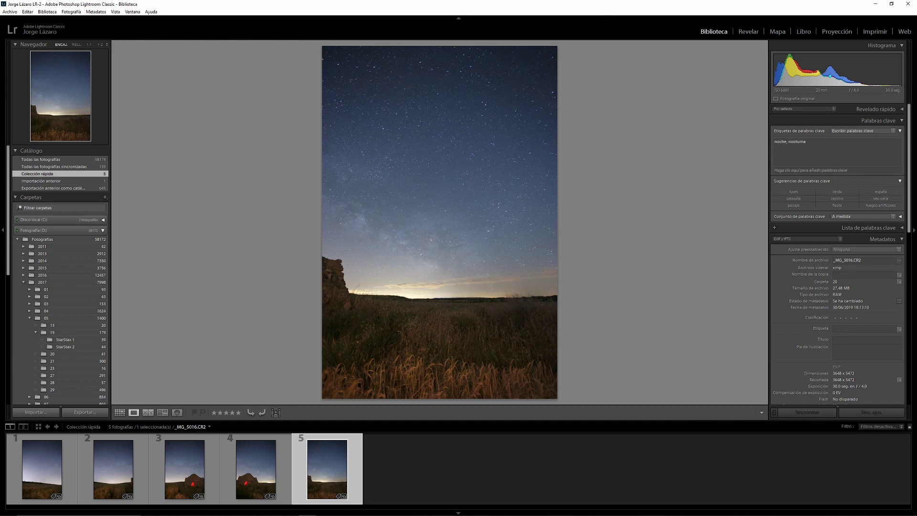
{"action": "key", "text": "g"}
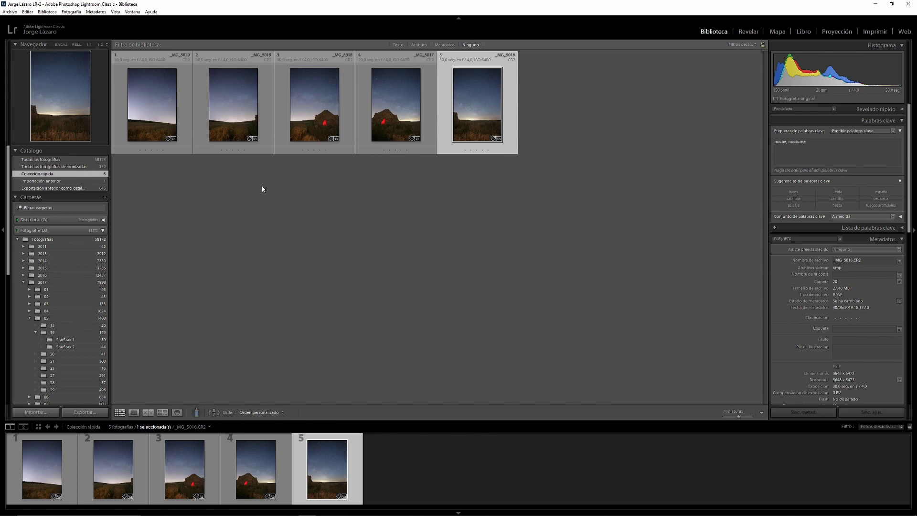
- Select all five photos, from _MG_5020 through _MG_5016, and take them into the Develop module
{"action": "left_click", "coordinate": [165, 122]}
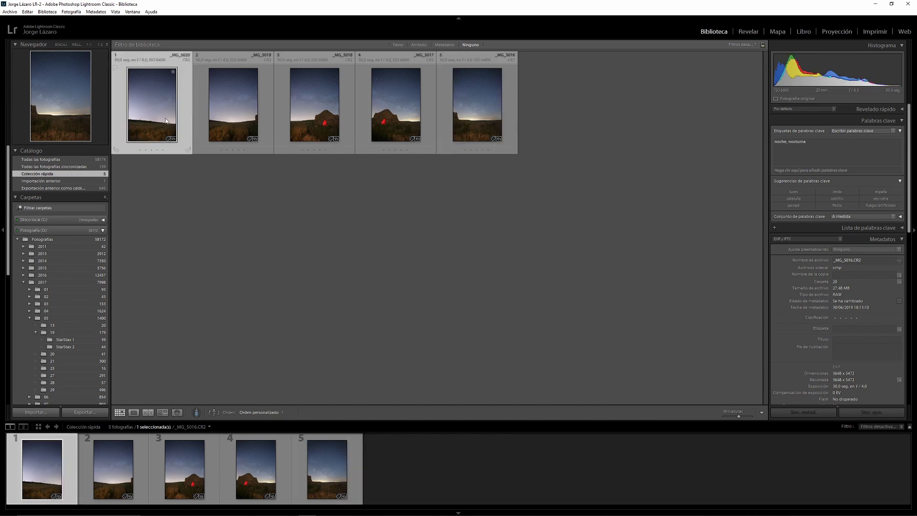
{"action": "left_click", "coordinate": [491, 121]}
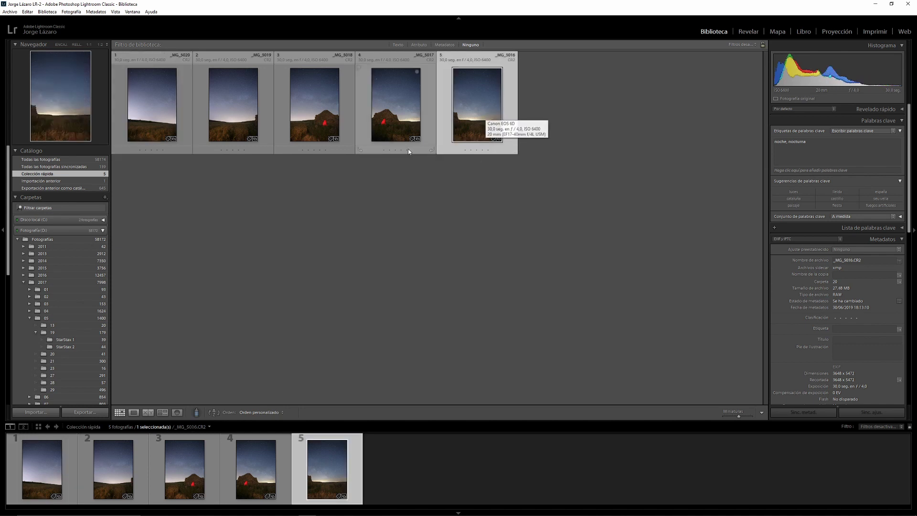
{"action": "left_click", "coordinate": [157, 113]}
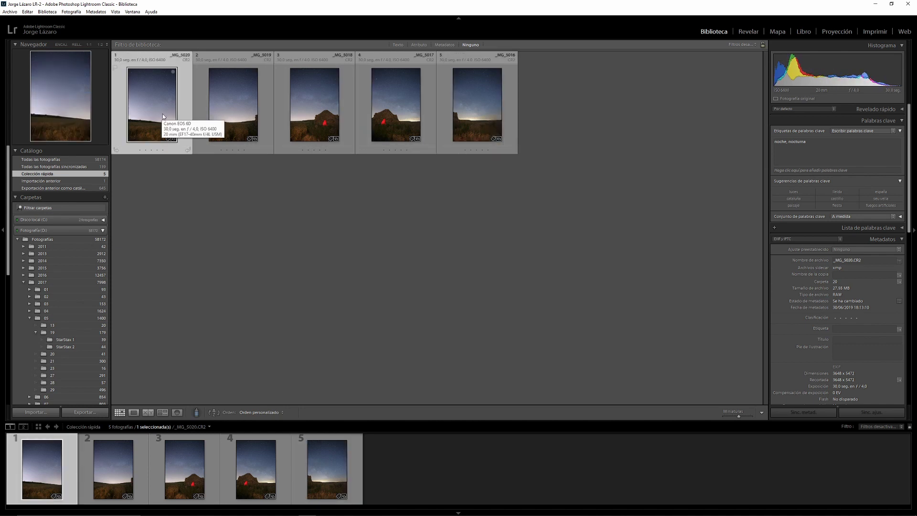
{"action": "left_click", "coordinate": [476, 104], "text": "shift"}
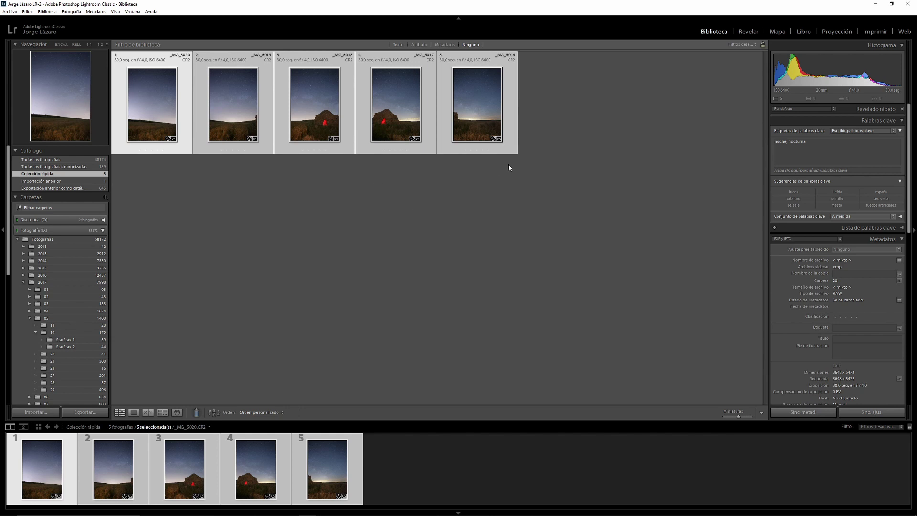
{"action": "left_click", "coordinate": [746, 32]}
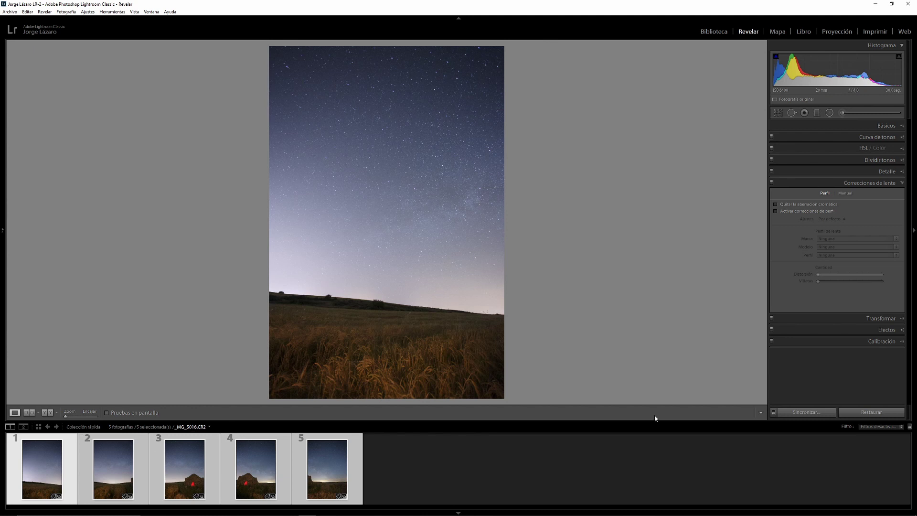
- Reset the develop settings of all five selected photos with Auto Sync, and switch Auto Sync off again
{"action": "left_click", "coordinate": [774, 413]}
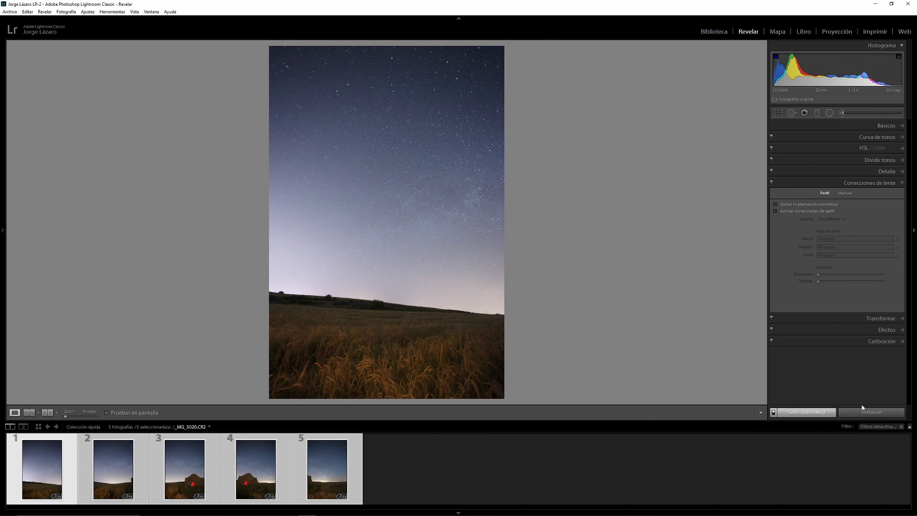
{"action": "left_click", "coordinate": [881, 413]}
{"action": "left_click", "coordinate": [774, 412]}
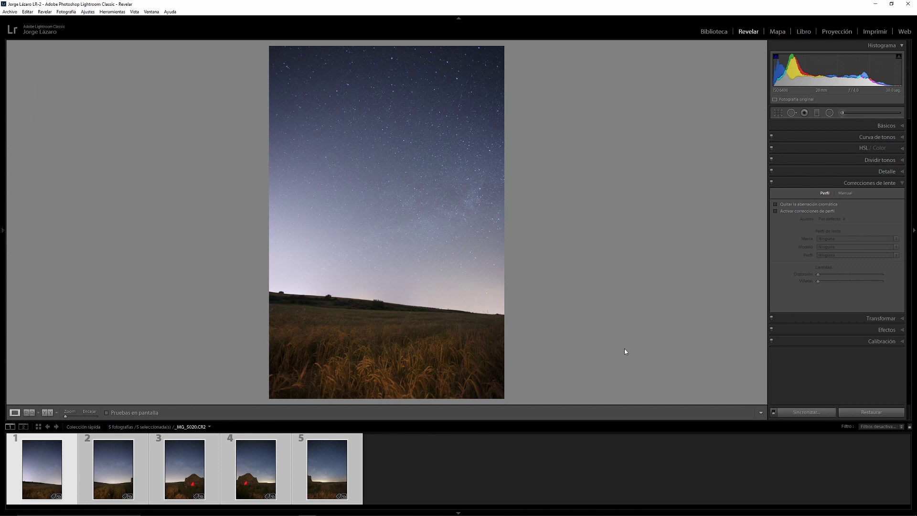
- Start a Panorama photo merge from the five selected images
{"action": "left_click", "coordinate": [337, 466]}
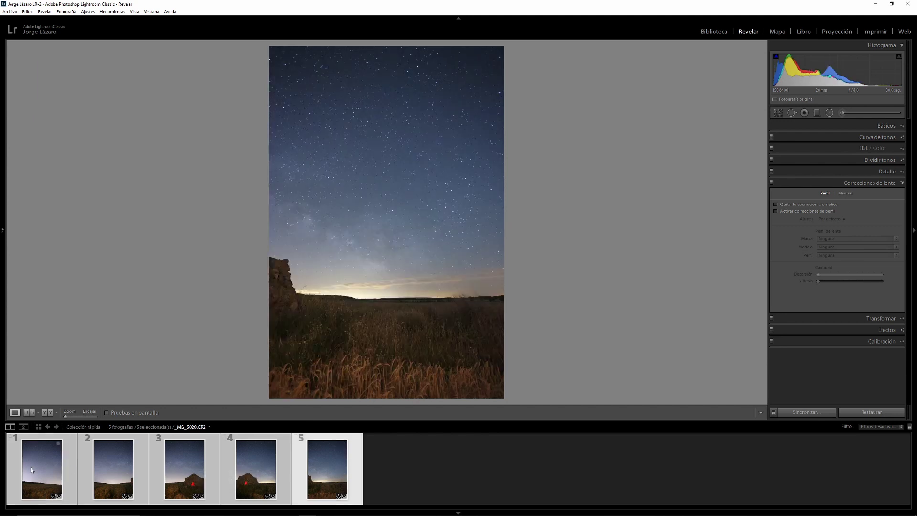
{"action": "right_click", "coordinate": [365, 250]}
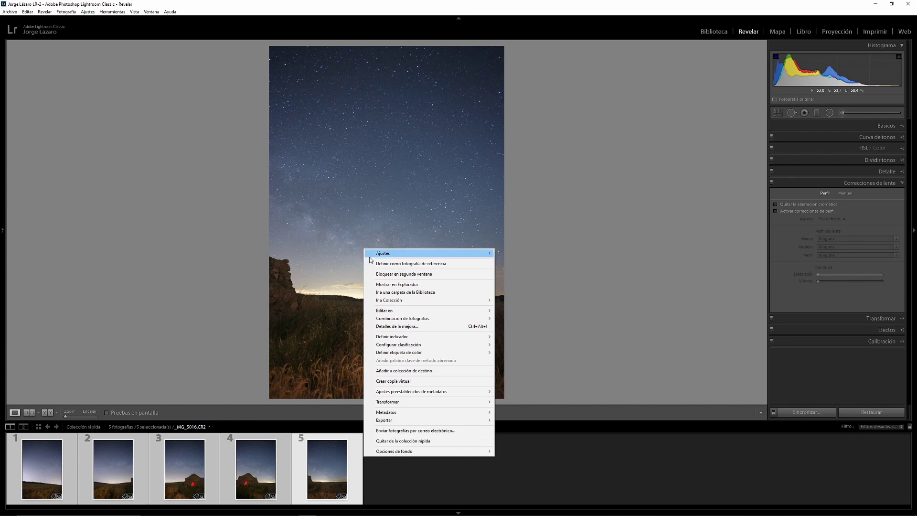
{"action": "mouse_move", "coordinate": [429, 318]}
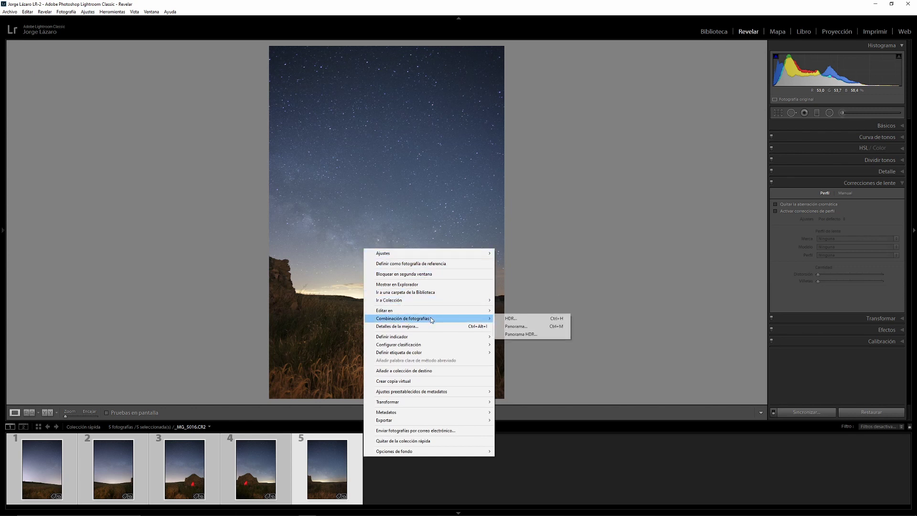
{"action": "left_click", "coordinate": [525, 327]}
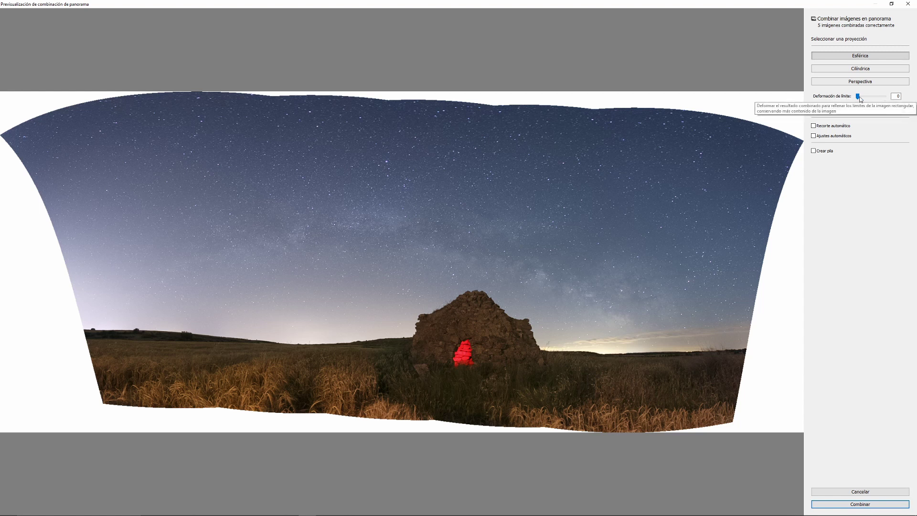
- Merge the images with Spherical projection and a boundary warp of 0, after trying 100, and display the merged panorama
{"action": "left_click_drag", "start_coordinate": [858, 96], "coordinate": [883, 96]}
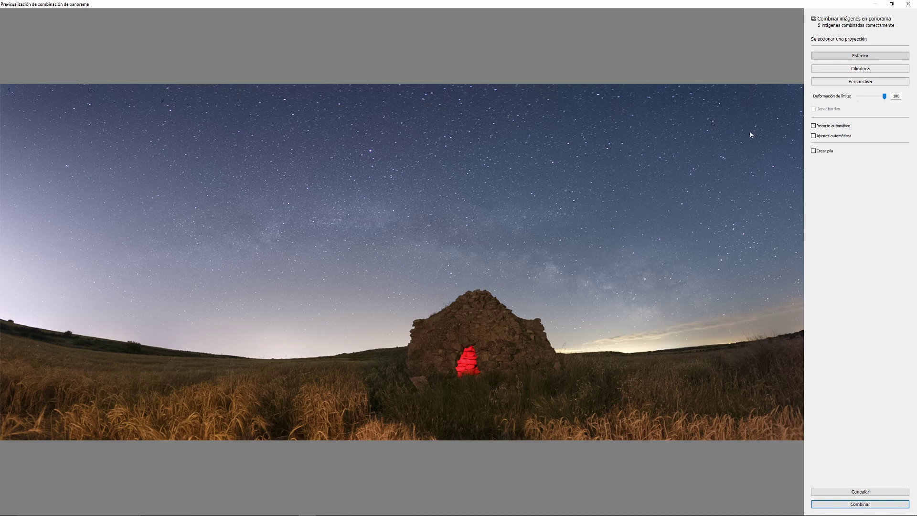
{"action": "left_click_drag", "start_coordinate": [887, 99], "coordinate": [853, 102]}
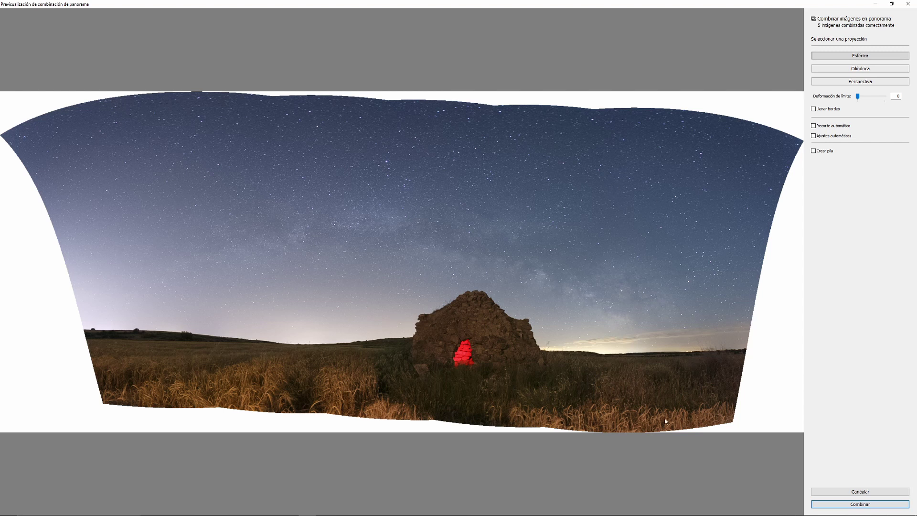
{"action": "left_click", "coordinate": [861, 504]}
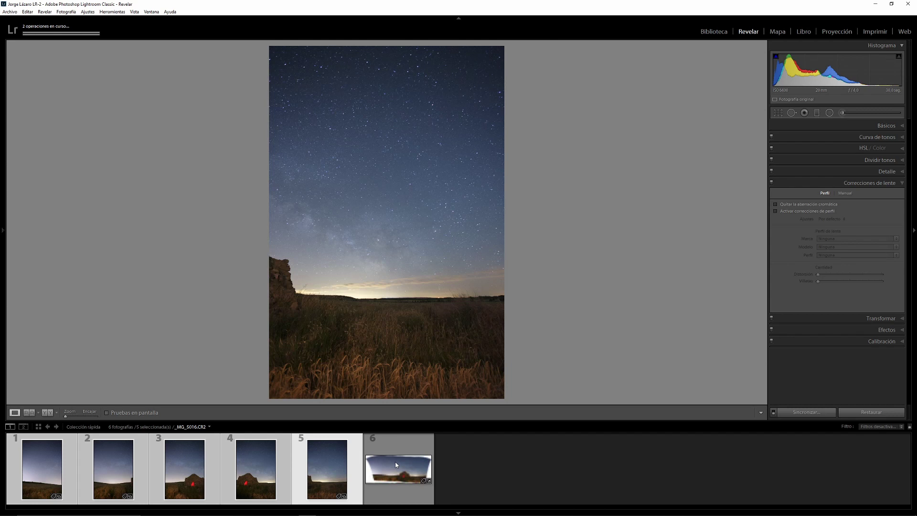
{"action": "left_click", "coordinate": [395, 461]}
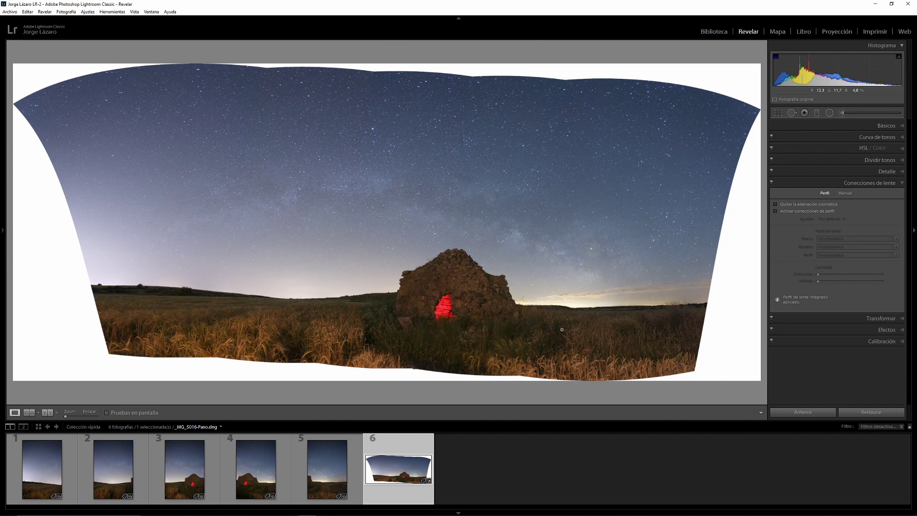
- Level the panorama's horizon by rotating the crop to an angle of -3.21
{"action": "left_click", "coordinate": [777, 115]}
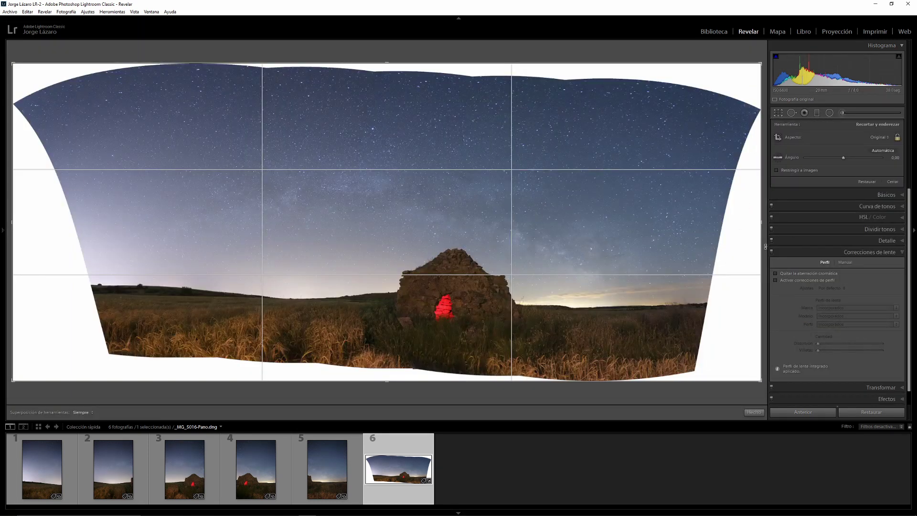
{"action": "left_click_drag", "start_coordinate": [766, 247], "coordinate": [766, 231]}
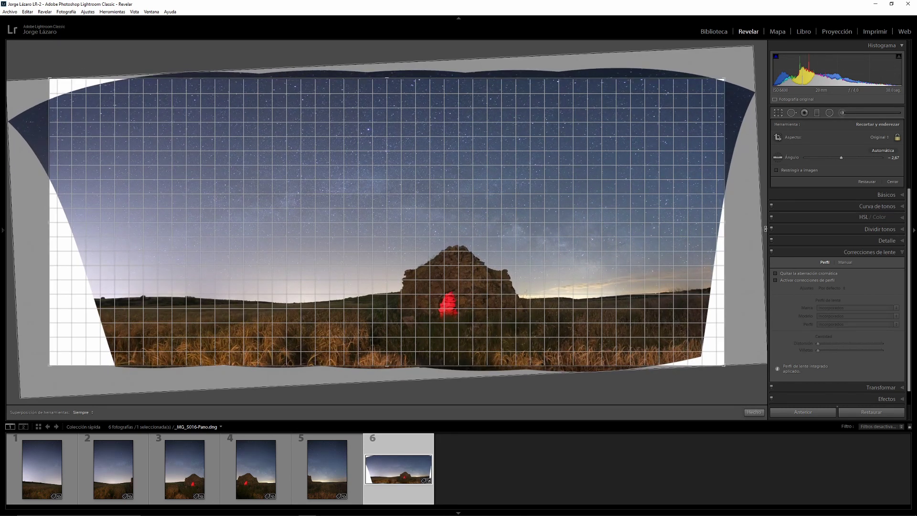
{"action": "left_click_drag", "start_coordinate": [766, 228], "coordinate": [766, 225]}
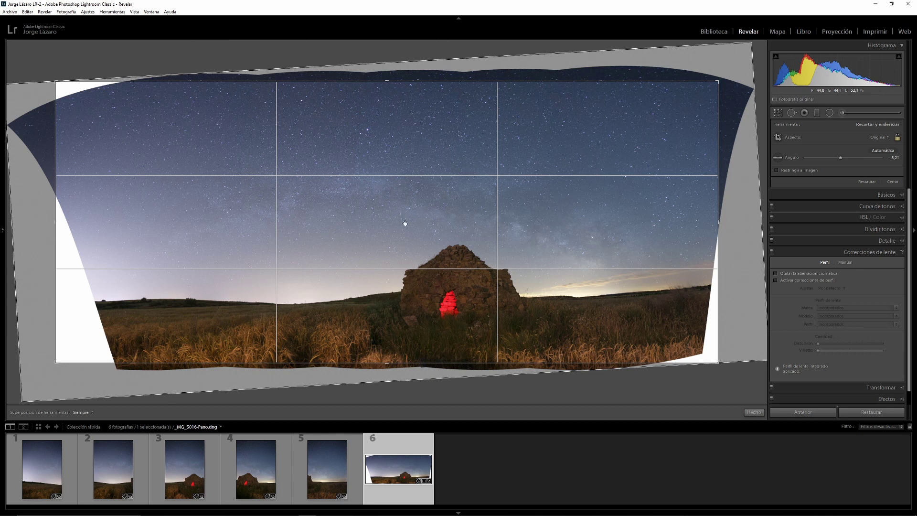
- Set the crop's aspect ratio to 2 x 1, adjust its corners to cut away the white borders, and apply the crop
{"action": "left_click", "coordinate": [877, 139]}
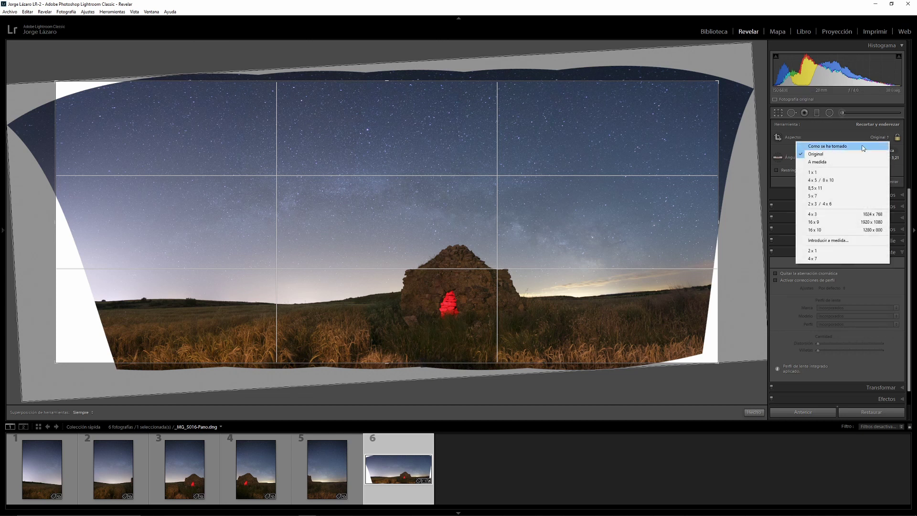
{"action": "left_click", "coordinate": [824, 251]}
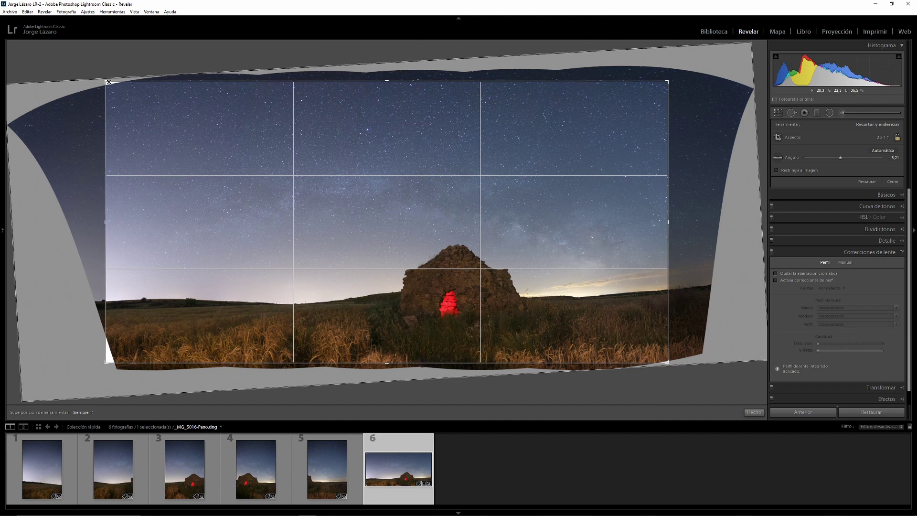
{"action": "left_click_drag", "start_coordinate": [109, 82], "coordinate": [116, 87]}
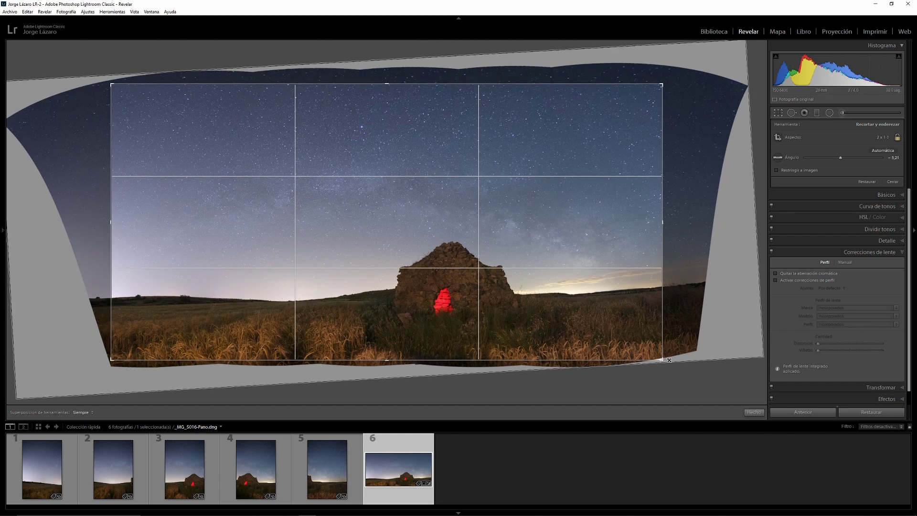
{"action": "left_click_drag", "start_coordinate": [669, 360], "coordinate": [671, 362]}
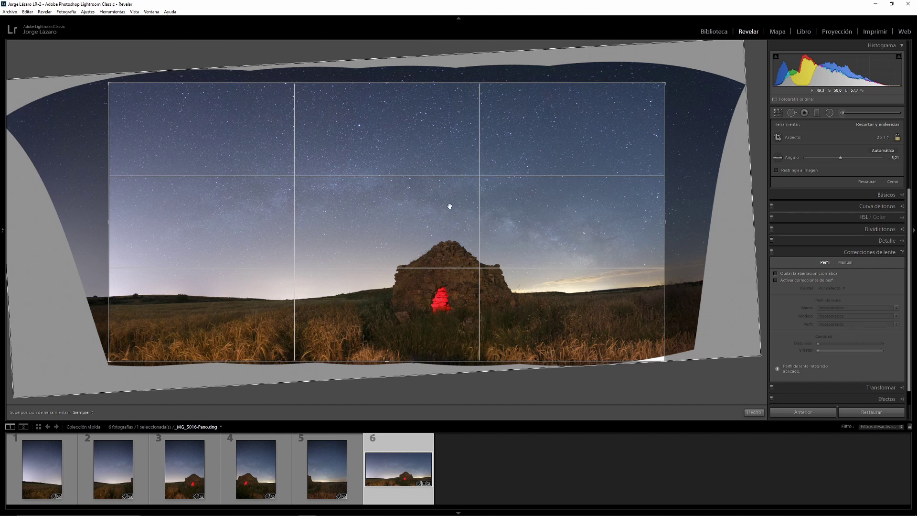
{"action": "left_click", "coordinate": [754, 412]}
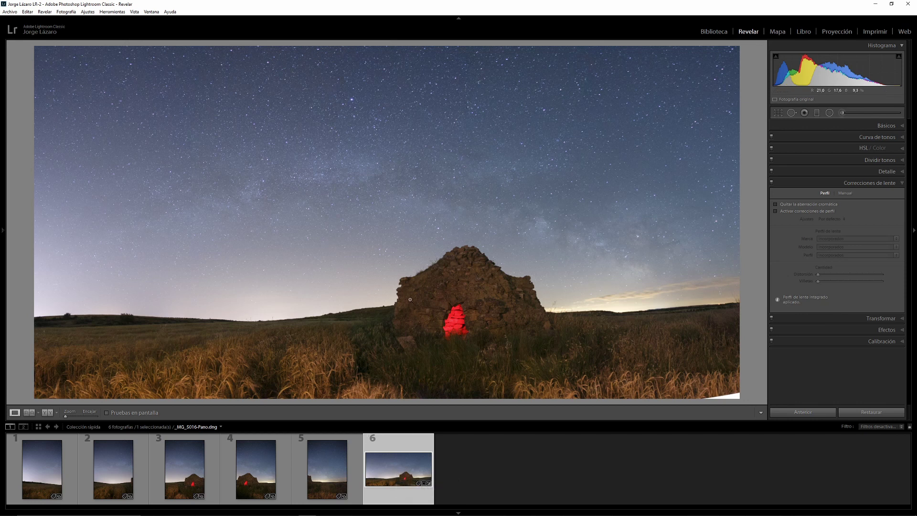
- Create a virtual copy of the cropped panorama and move it to the end of the filmstrip beside the original
{"action": "right_click", "coordinate": [396, 465]}
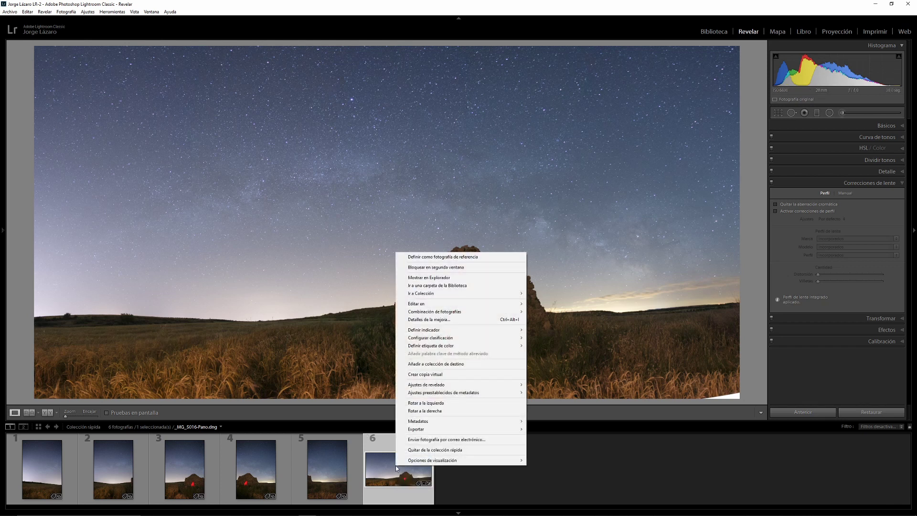
{"action": "left_click", "coordinate": [424, 376]}
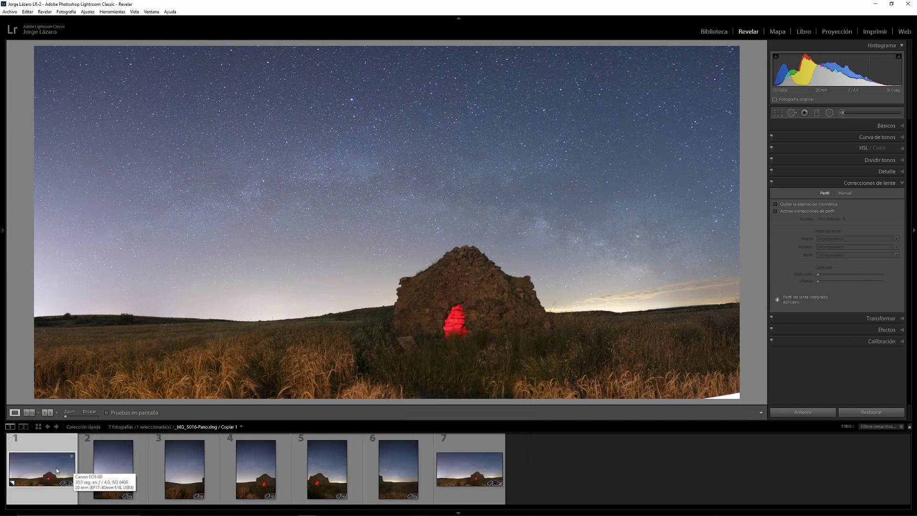
{"action": "left_click_drag", "start_coordinate": [46, 469], "coordinate": [528, 476]}
{"action": "left_click", "coordinate": [399, 470]}
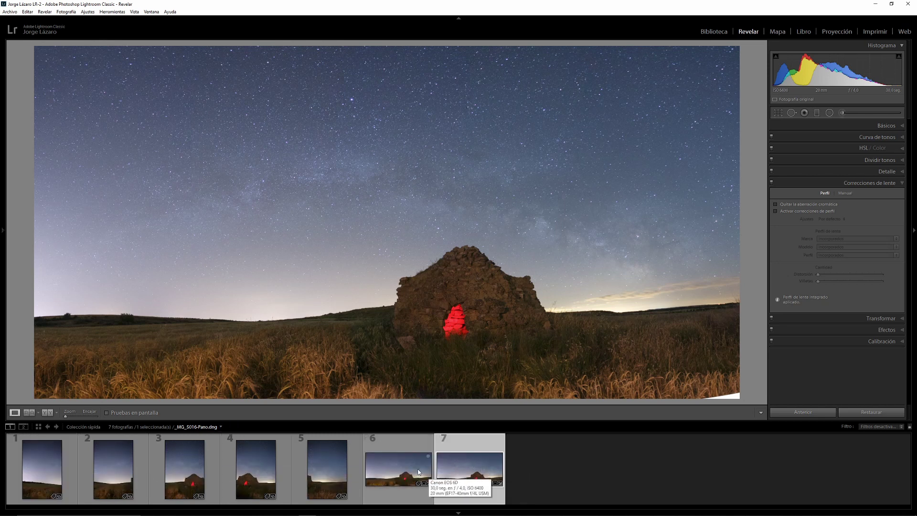
- Compare the virtual copy with the original panorama in the filmstrip, ending with the original selected
{"action": "left_click", "coordinate": [470, 460]}
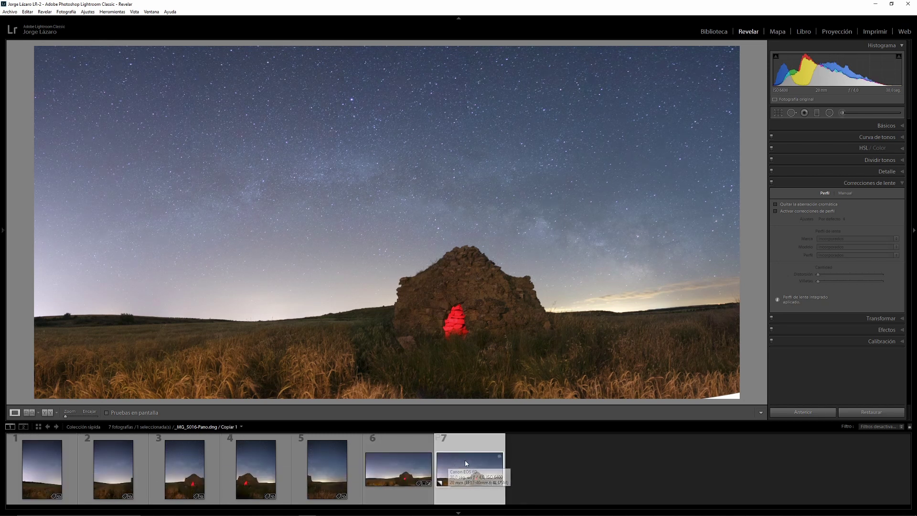
{"action": "left_click", "coordinate": [405, 465]}
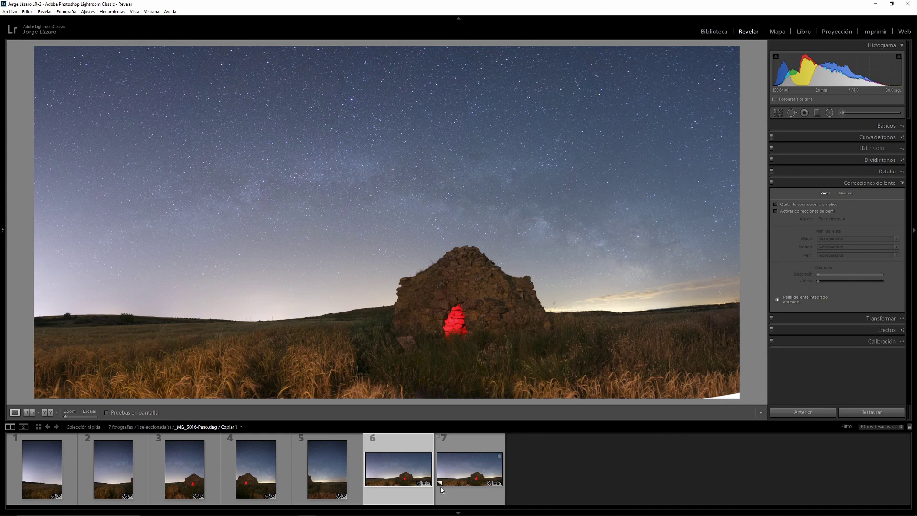
{"action": "left_click", "coordinate": [442, 488]}
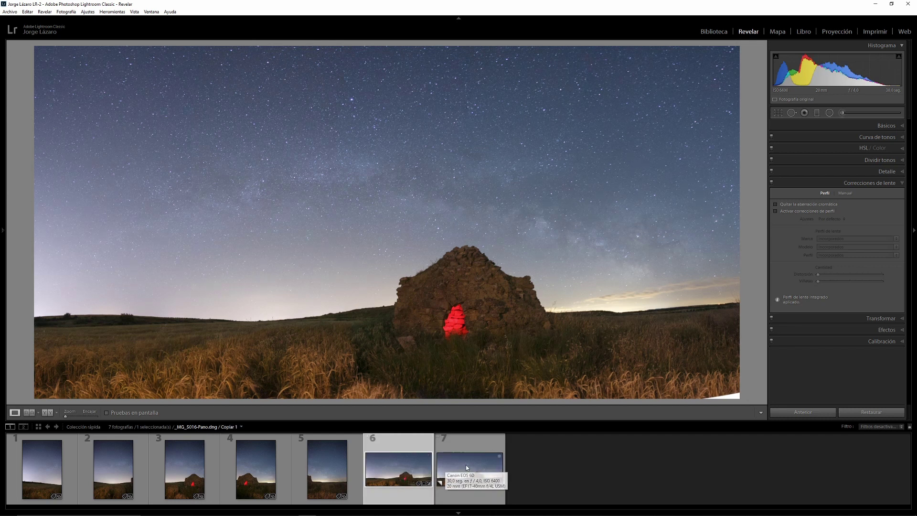
{"action": "left_click", "coordinate": [404, 466]}
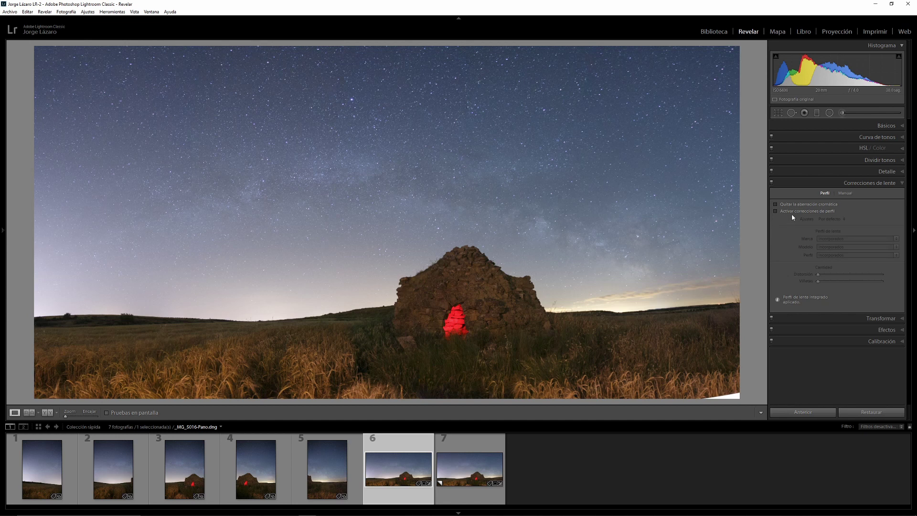
- Set the original panorama's basic tones: exposure -0.73, highlights +74, shadows +43, whites +16 and blacks -66
{"action": "left_click", "coordinate": [886, 126]}
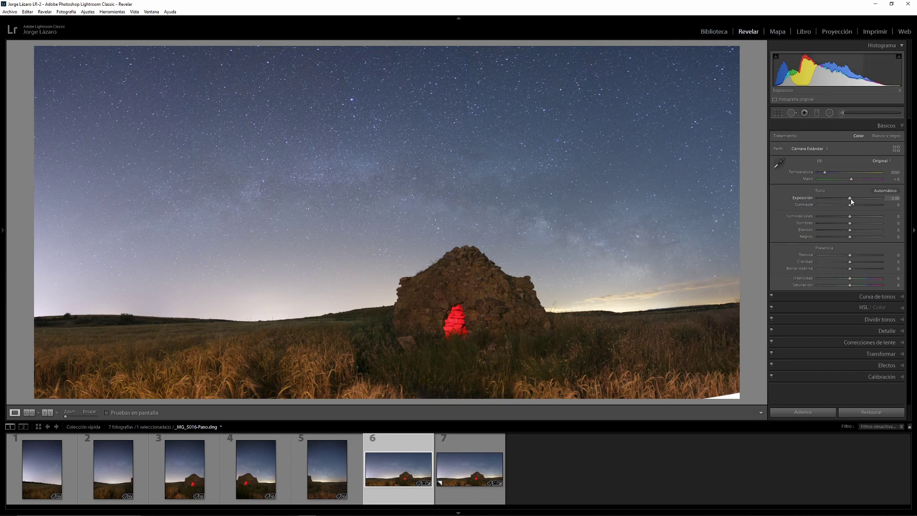
{"action": "left_click_drag", "start_coordinate": [852, 201], "coordinate": [850, 206]}
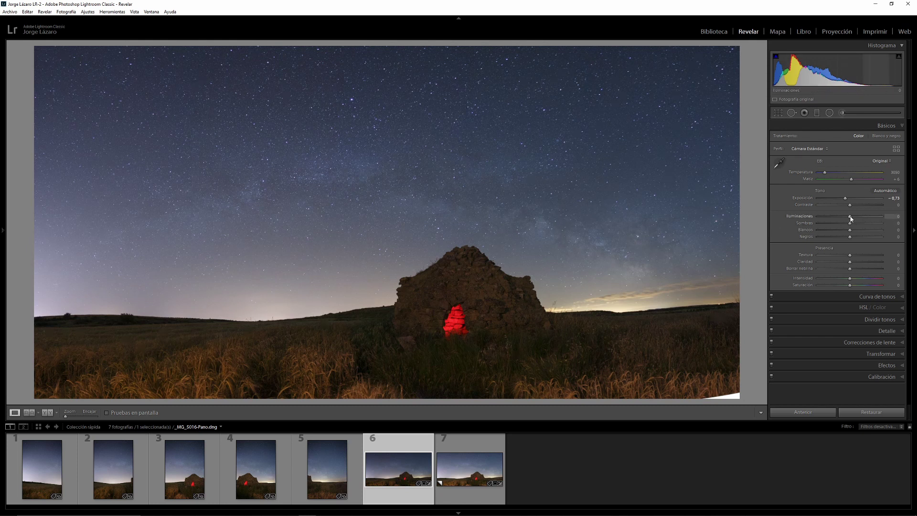
{"action": "mouse_move", "coordinate": [850, 217]}
{"action": "left_mouse_down"}
{"action": "mouse_move", "coordinate": [874, 214]}
{"action": "mouse_move", "coordinate": [855, 233]}
{"action": "left_mouse_up"}
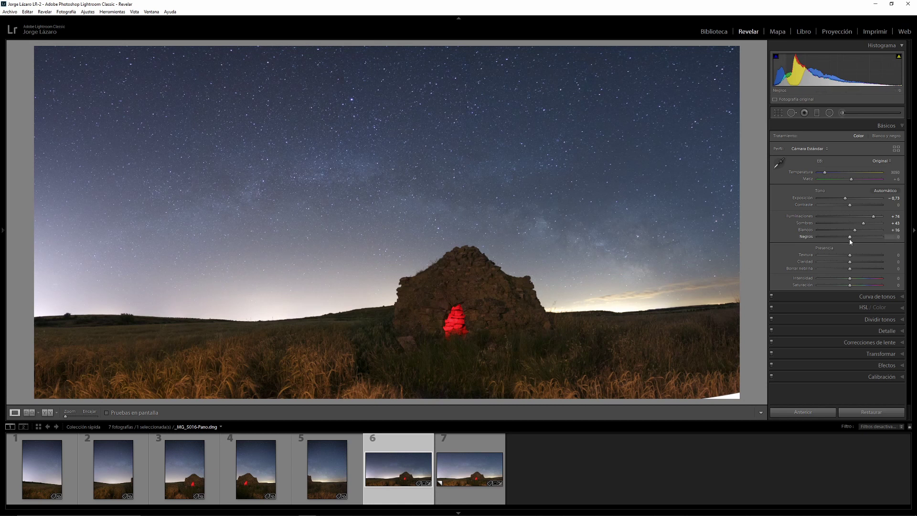
{"action": "left_click_drag", "start_coordinate": [849, 238], "coordinate": [831, 247]}
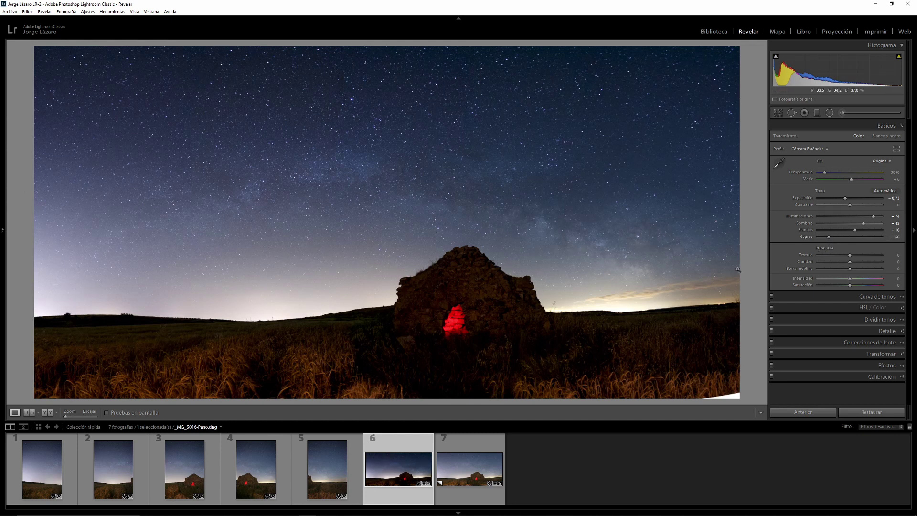
- Set clarity to +33, dehaze to +15 and texture to +6, and warm the white balance to a temperature of 3573
{"action": "mouse_move", "coordinate": [850, 262]}
{"action": "left_mouse_down"}
{"action": "mouse_move", "coordinate": [862, 263]}
{"action": "mouse_move", "coordinate": [855, 270]}
{"action": "left_mouse_up"}
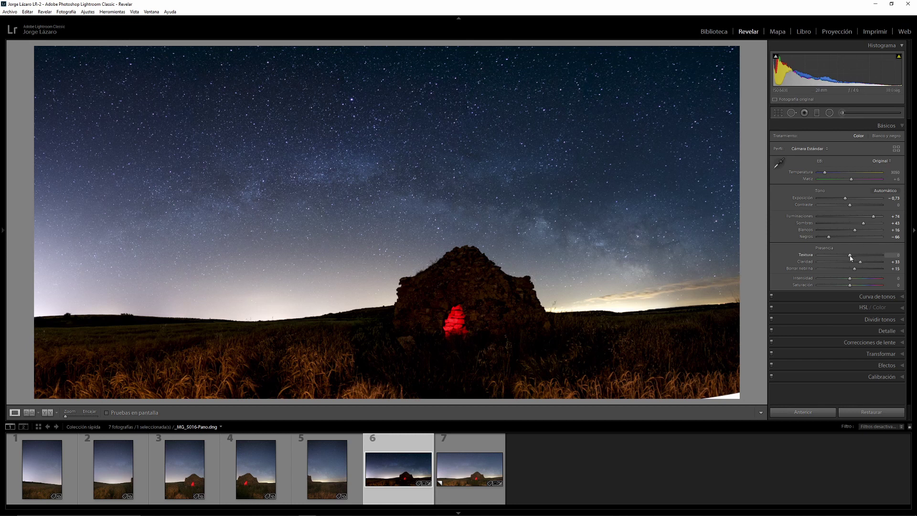
{"action": "left_click_drag", "start_coordinate": [850, 256], "coordinate": [853, 254]}
{"action": "left_click_drag", "start_coordinate": [826, 175], "coordinate": [830, 175]}
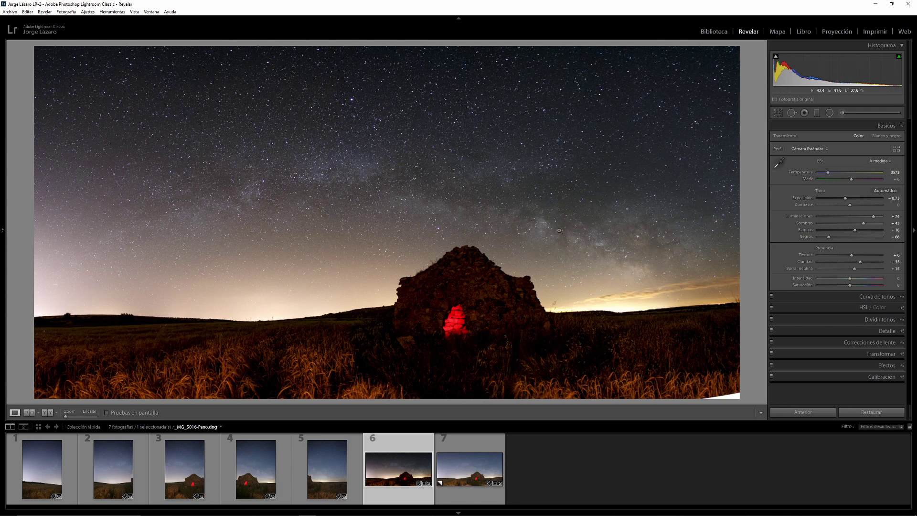
- Adjust HSL: hue orange -19, yellow -32, purple +20, magenta +23; saturation orange +43, yellow +17
{"action": "left_click", "coordinate": [864, 308]}
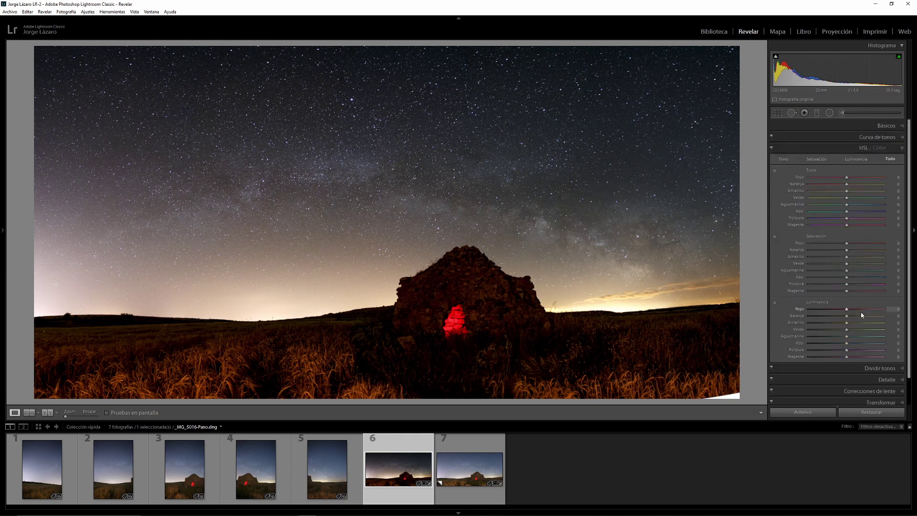
{"action": "mouse_move", "coordinate": [845, 255]}
{"action": "left_mouse_down"}
{"action": "mouse_move", "coordinate": [862, 249]}
{"action": "mouse_move", "coordinate": [853, 258]}
{"action": "left_mouse_up"}
{"action": "left_click_drag", "start_coordinate": [845, 186], "coordinate": [834, 196]}
{"action": "mouse_move", "coordinate": [848, 220]}
{"action": "left_mouse_down"}
{"action": "mouse_move", "coordinate": [861, 219]}
{"action": "mouse_move", "coordinate": [844, 228]}
{"action": "mouse_move", "coordinate": [855, 225]}
{"action": "left_mouse_up"}
{"action": "left_click", "coordinate": [830, 113]}
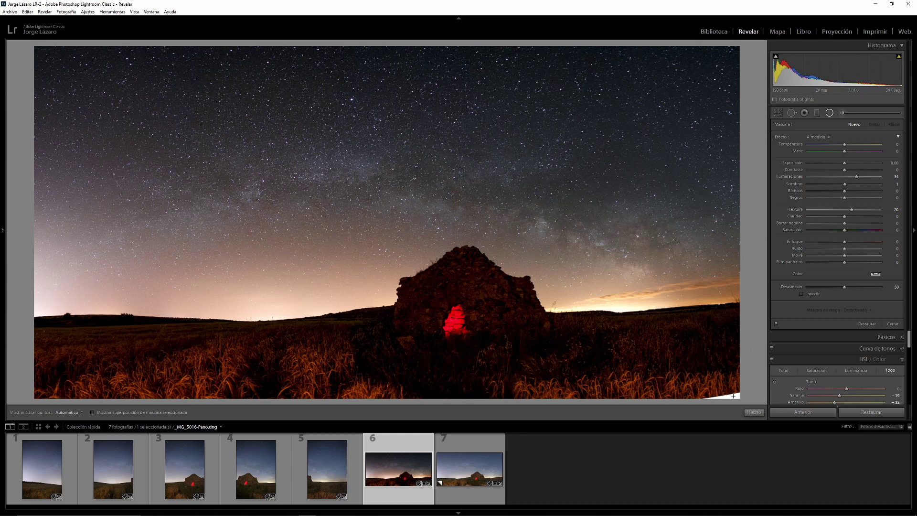
{"action": "left_click", "coordinate": [830, 113]}
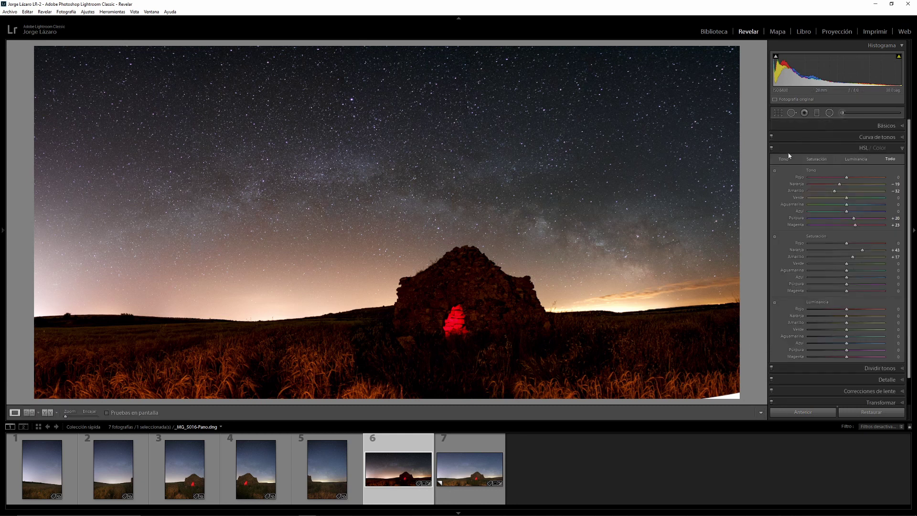
{"action": "left_click", "coordinate": [761, 414]}
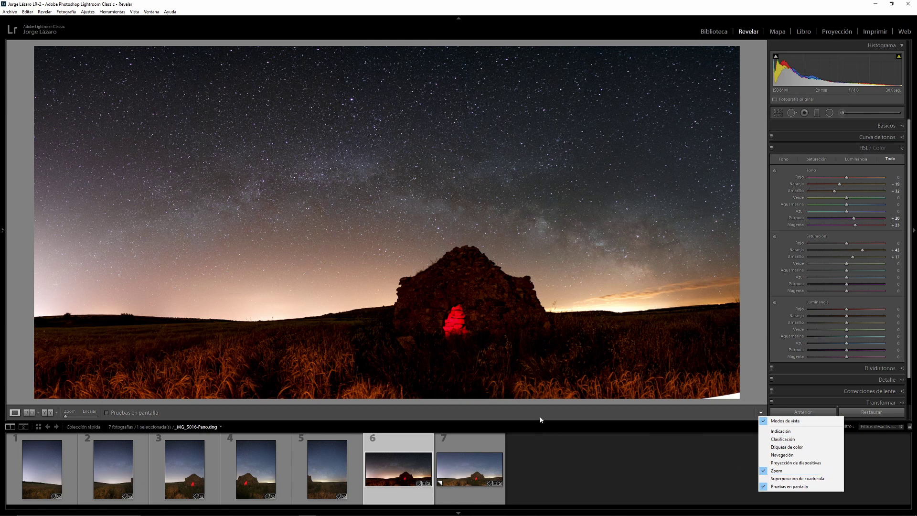
{"action": "left_click", "coordinate": [573, 418]}
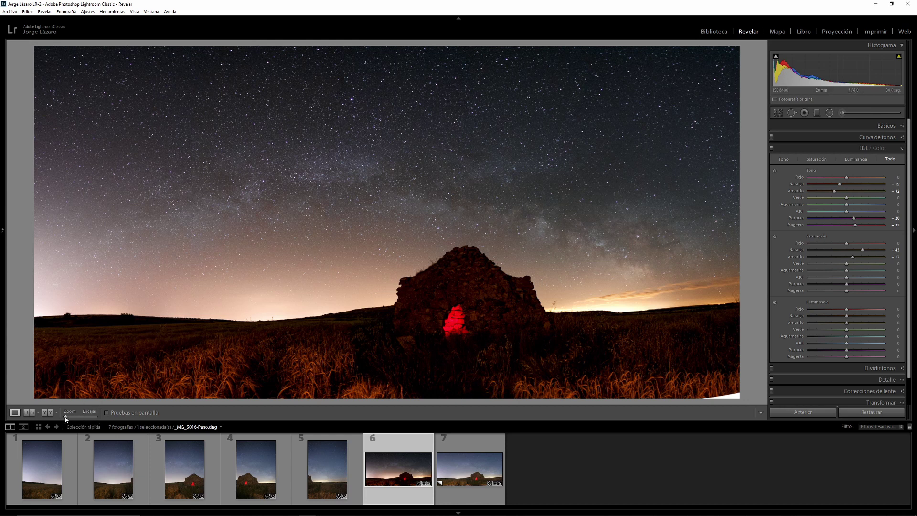
- Place a wide radial filter over the field, the hut and the horizon glow, and invert it to affect the inside of the ellipse
{"action": "left_click", "coordinate": [281, 238]}
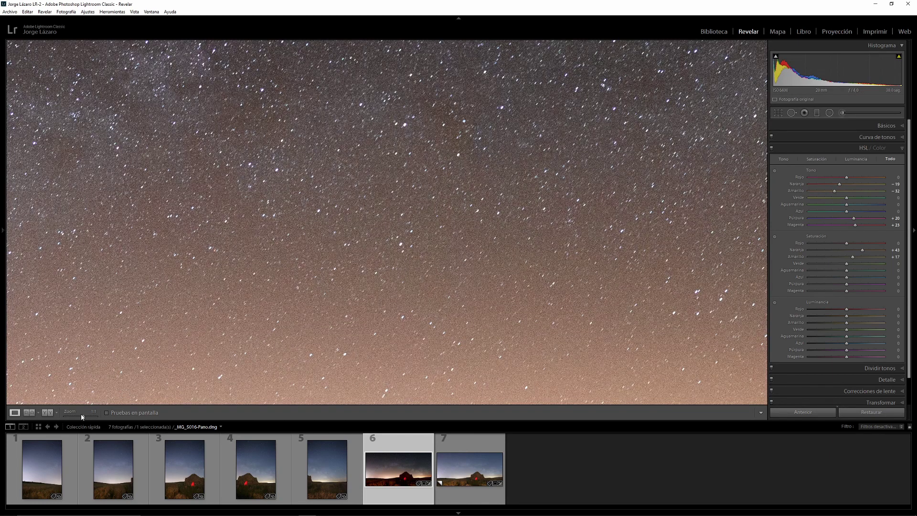
{"action": "left_click_drag", "start_coordinate": [82, 417], "coordinate": [73, 420]}
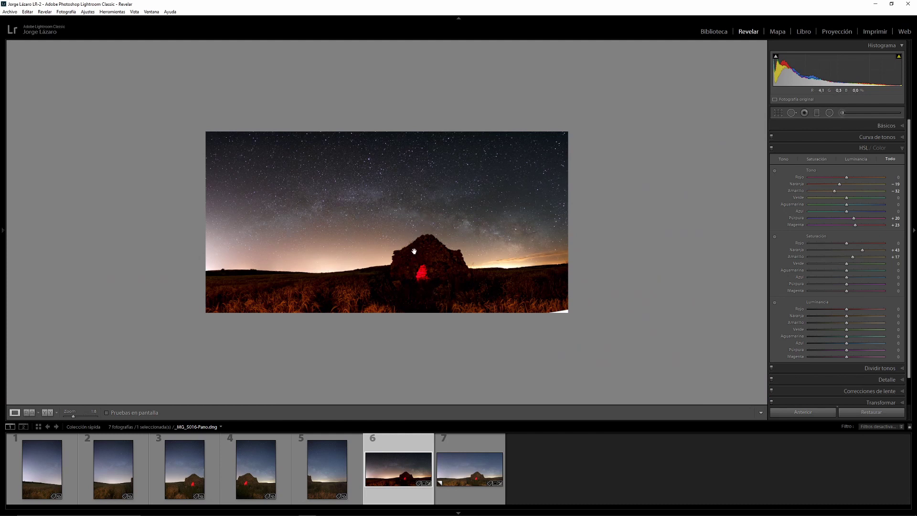
{"action": "left_click", "coordinate": [829, 114]}
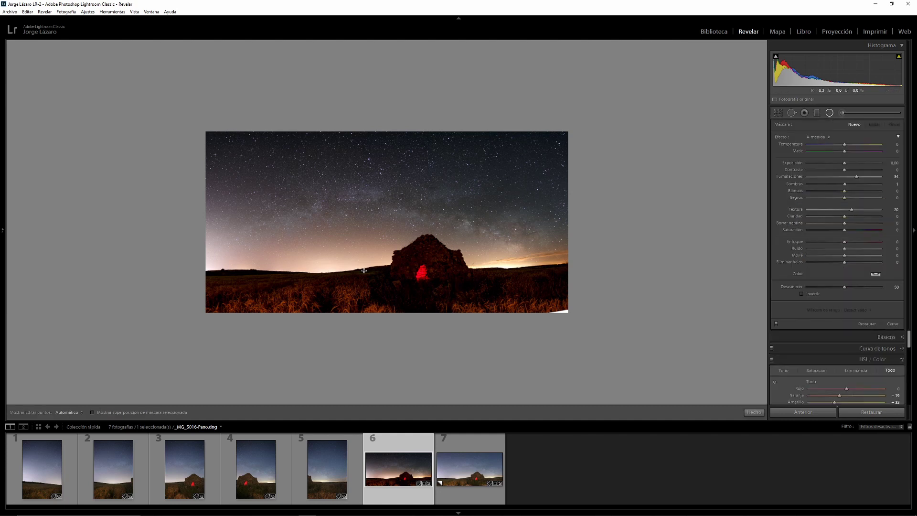
{"action": "left_click_drag", "start_coordinate": [364, 271], "coordinate": [517, 328]}
{"action": "left_click_drag", "start_coordinate": [368, 274], "coordinate": [374, 281]}
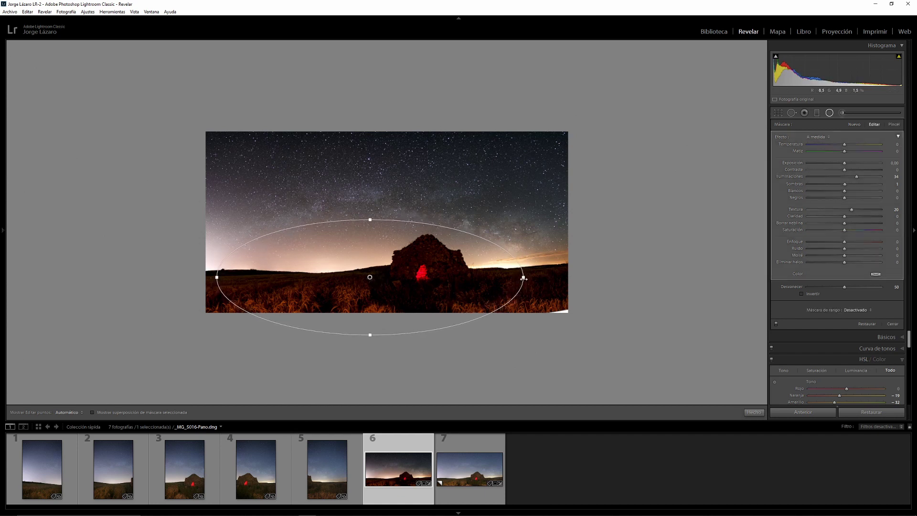
{"action": "left_click_drag", "start_coordinate": [525, 285], "coordinate": [530, 286]}
{"action": "left_click_drag", "start_coordinate": [375, 332], "coordinate": [375, 338]}
{"action": "left_click_drag", "start_coordinate": [370, 279], "coordinate": [371, 287]}
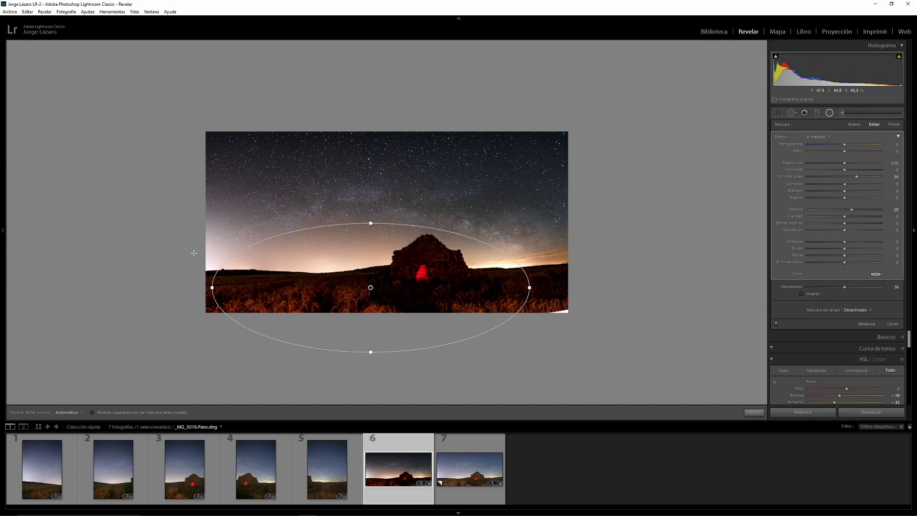
{"action": "left_click", "coordinate": [802, 295]}
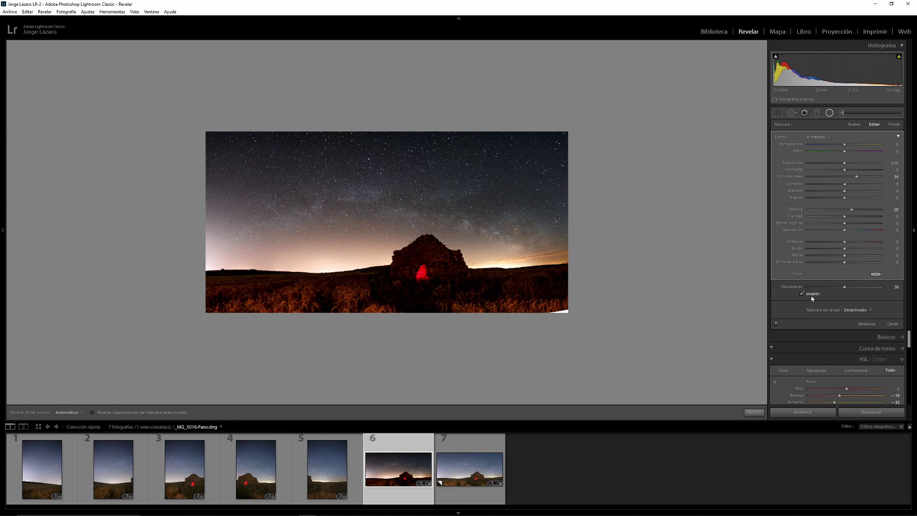
- Reset the radial filter's effect sliders and set highlights to -58, temperature to -27 and contrast to about 35
{"action": "double_click", "coordinate": [783, 138]}
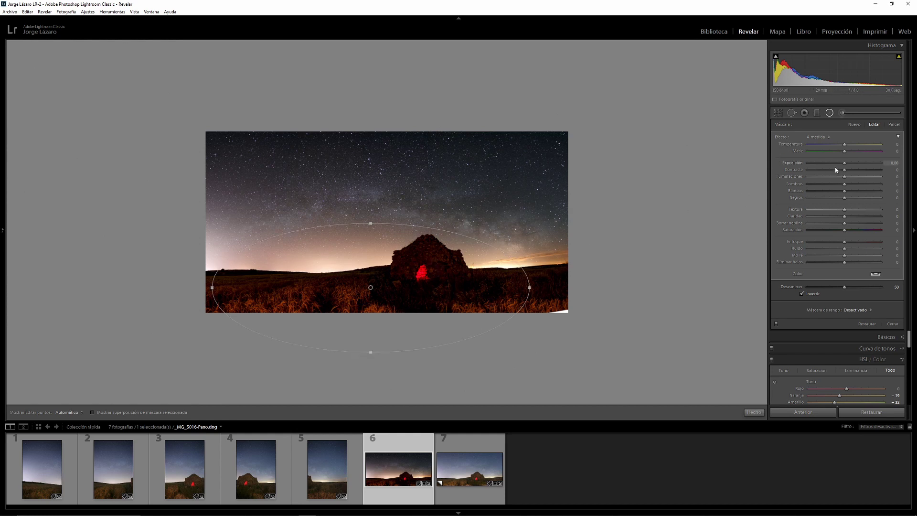
{"action": "left_click_drag", "start_coordinate": [846, 179], "coordinate": [827, 178]}
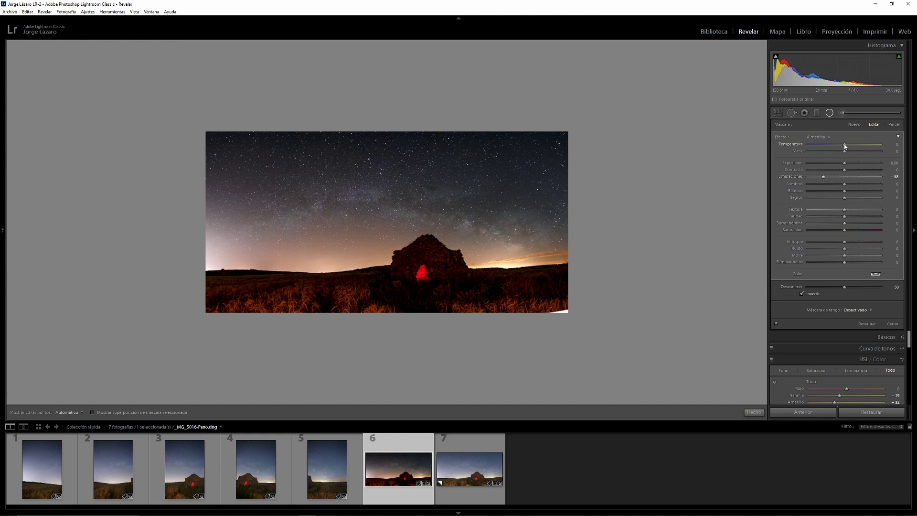
{"action": "left_click_drag", "start_coordinate": [845, 145], "coordinate": [838, 149]}
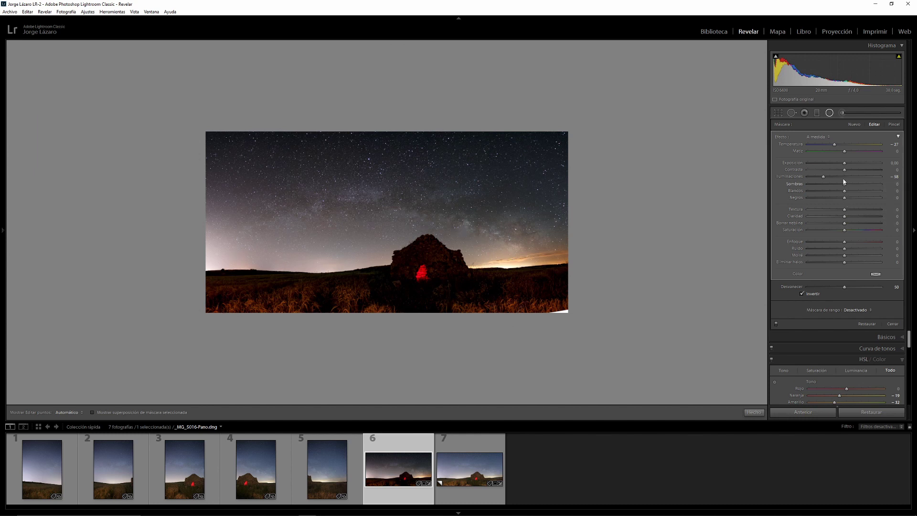
{"action": "left_click_drag", "start_coordinate": [845, 172], "coordinate": [857, 173]}
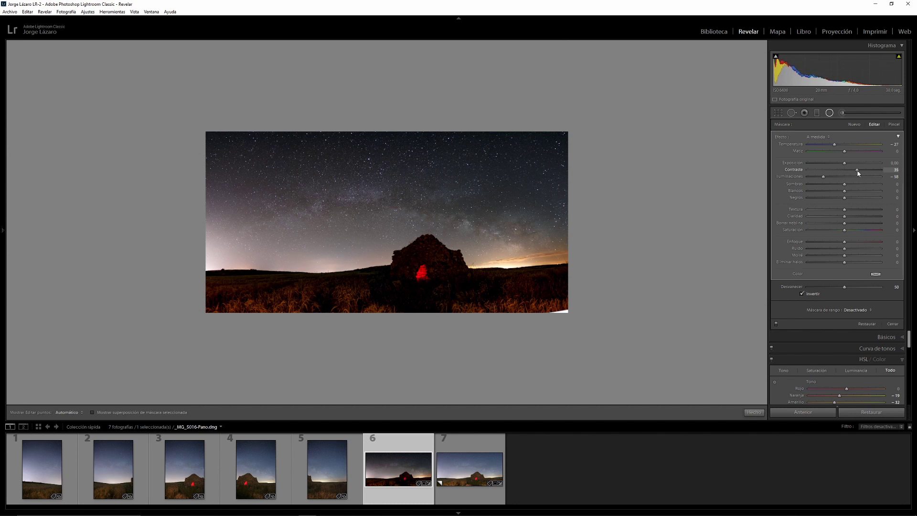
- Duplicate the radial filter, enlarge the copy beyond the photo's sides and up into the Milky Way, and turn off its inversion
{"action": "right_click", "coordinate": [371, 287]}
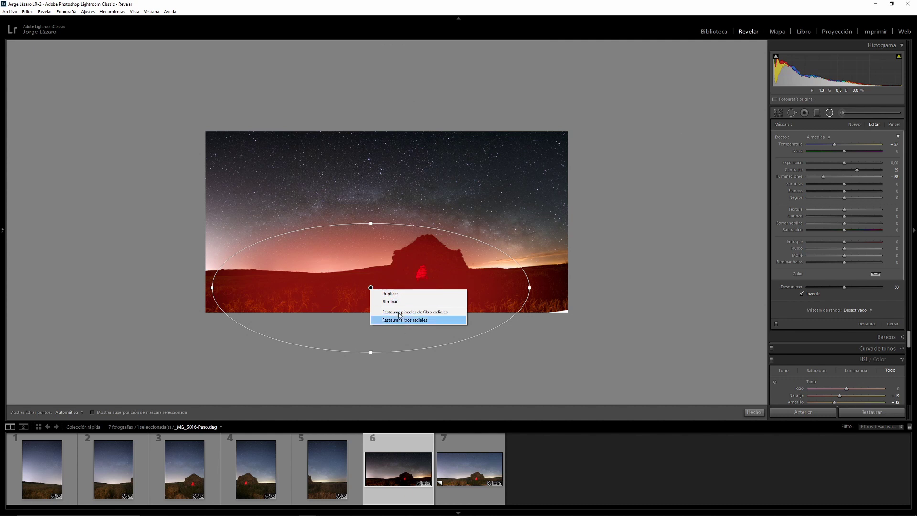
{"action": "left_click", "coordinate": [397, 295]}
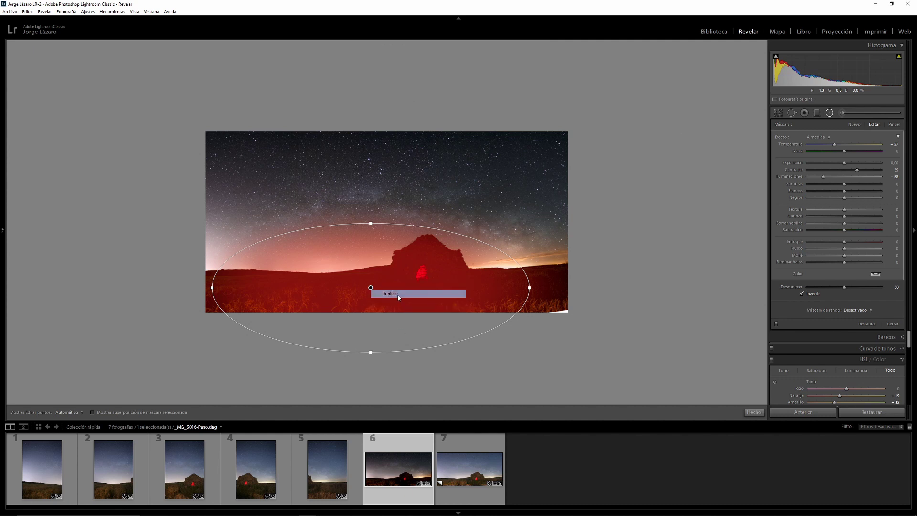
{"action": "left_click_drag", "start_coordinate": [375, 288], "coordinate": [380, 287]}
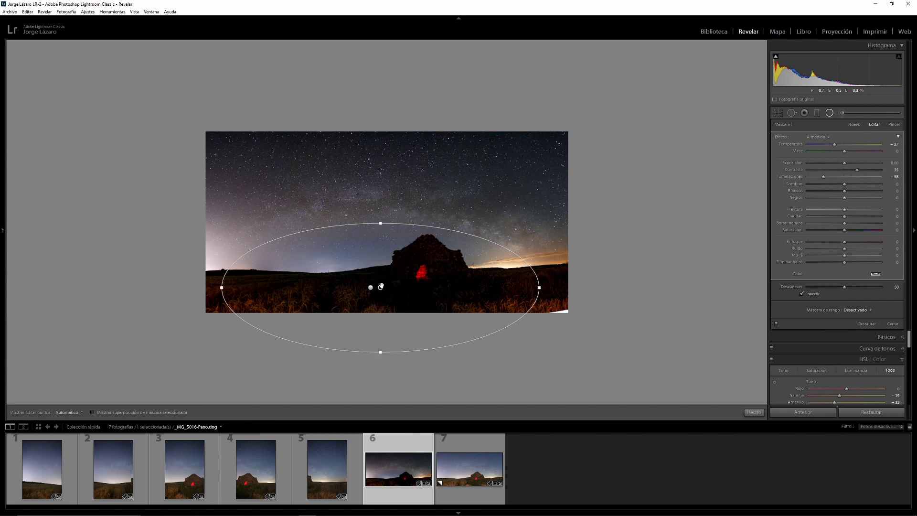
{"action": "left_click_drag", "start_coordinate": [380, 224], "coordinate": [381, 170]}
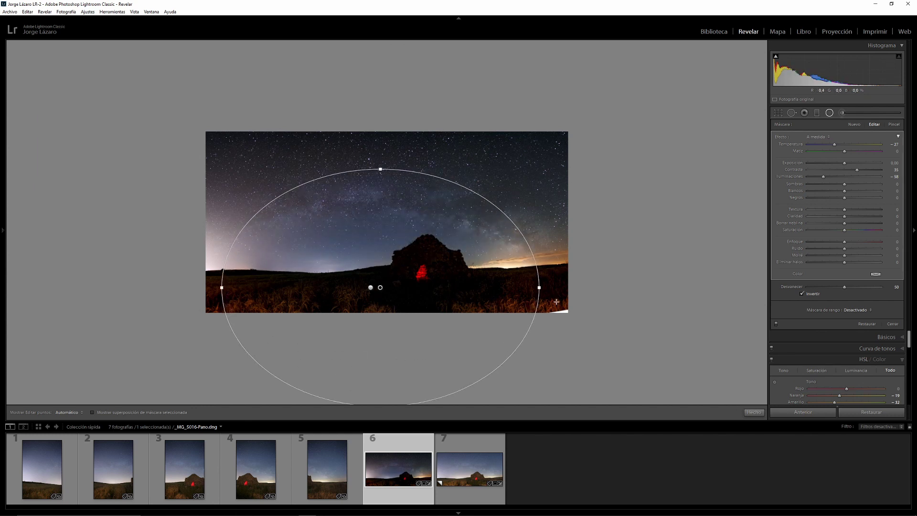
{"action": "left_click_drag", "start_coordinate": [540, 288], "coordinate": [589, 290]}
{"action": "left_click_drag", "start_coordinate": [380, 170], "coordinate": [379, 176]}
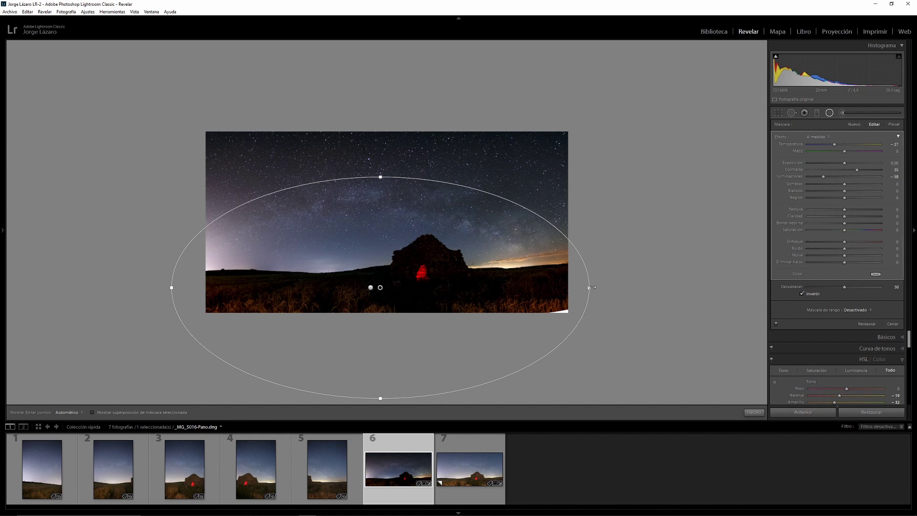
{"action": "left_click_drag", "start_coordinate": [592, 287], "coordinate": [591, 287]}
{"action": "left_click", "coordinate": [803, 295]}
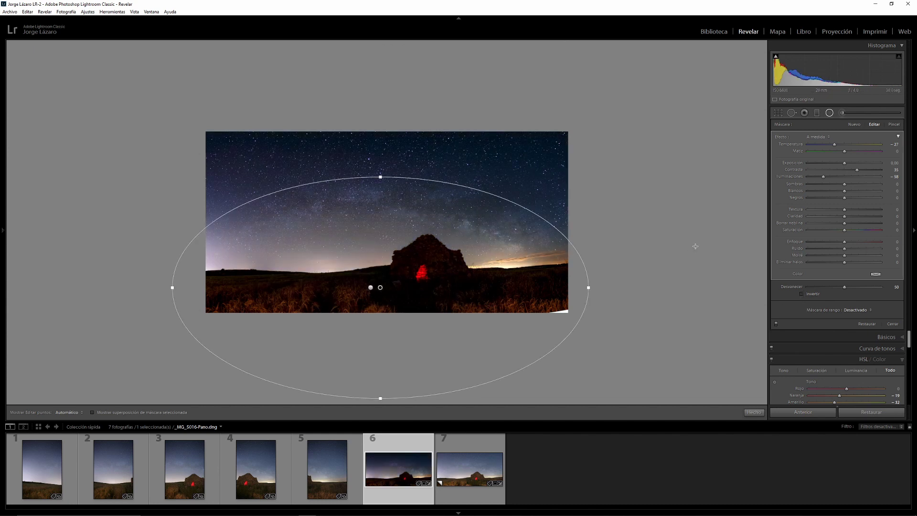
- Reset the duplicate filter's sliders, set exposure to 0.61 and temperature to -1, and compare the photo with the radial filters off and on
{"action": "double_click", "coordinate": [780, 138]}
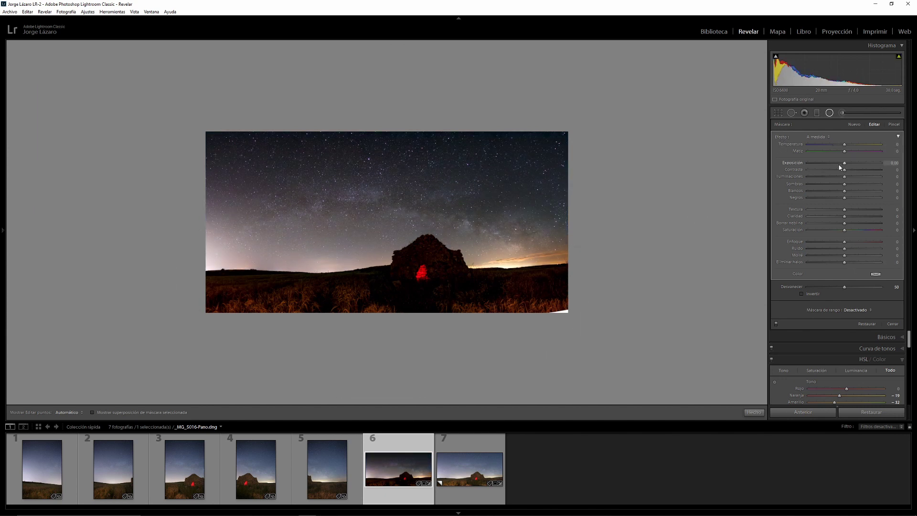
{"action": "left_click_drag", "start_coordinate": [845, 184], "coordinate": [844, 147]}
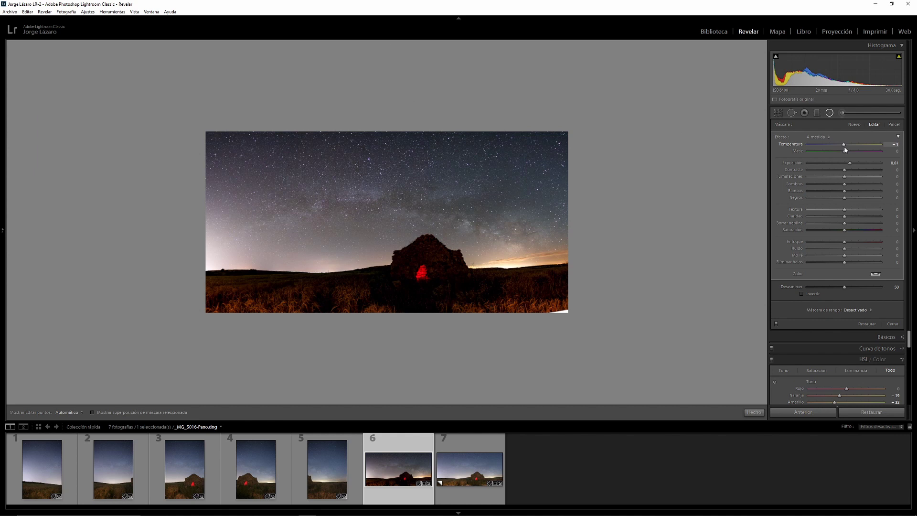
{"action": "left_click", "coordinate": [777, 324]}
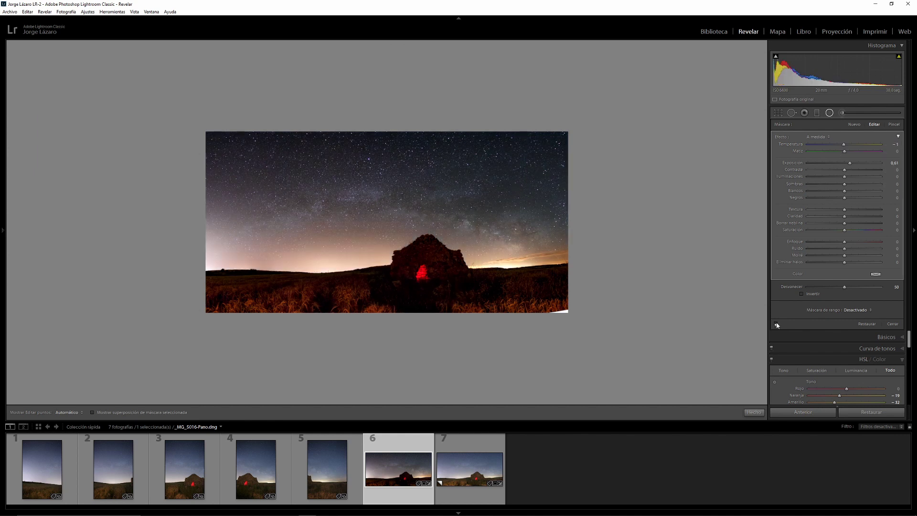
{"action": "left_click", "coordinate": [777, 324]}
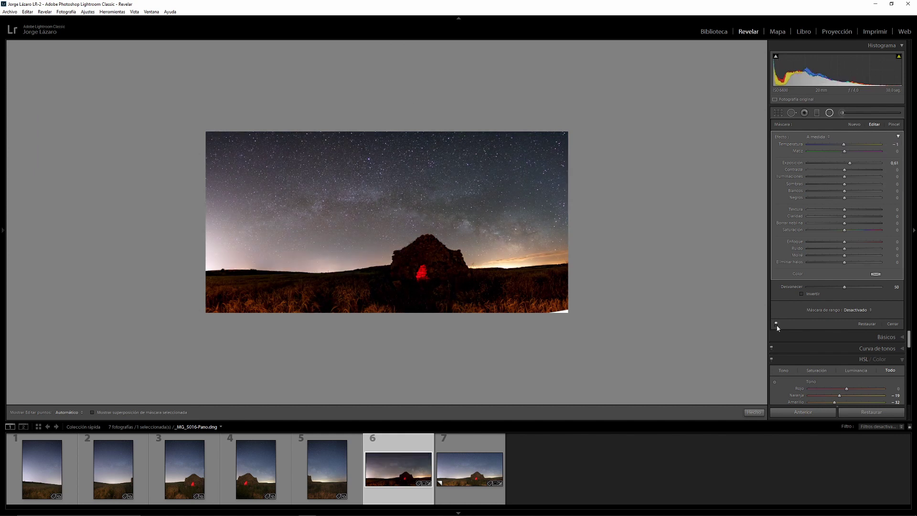
- Compare the photo with the radial filters on and off once more, and finish the radial filter editing
{"action": "left_click", "coordinate": [776, 324]}
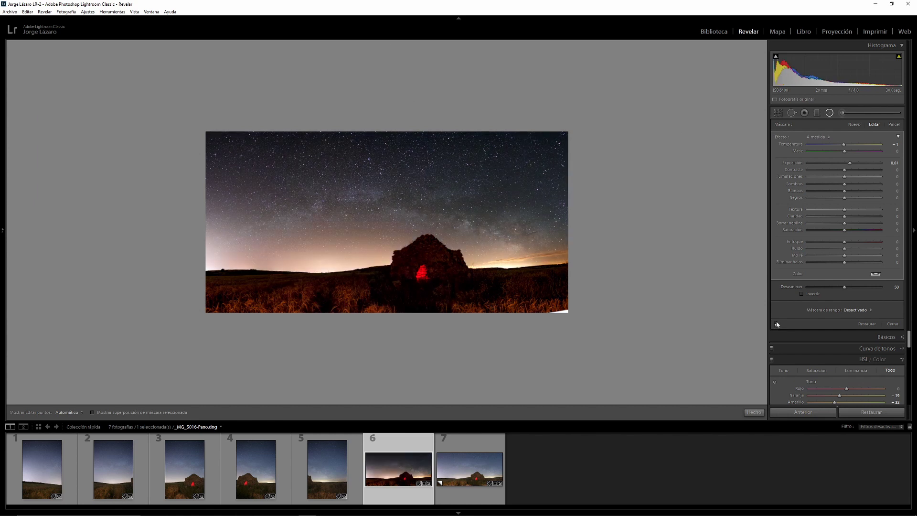
{"action": "left_click", "coordinate": [777, 325]}
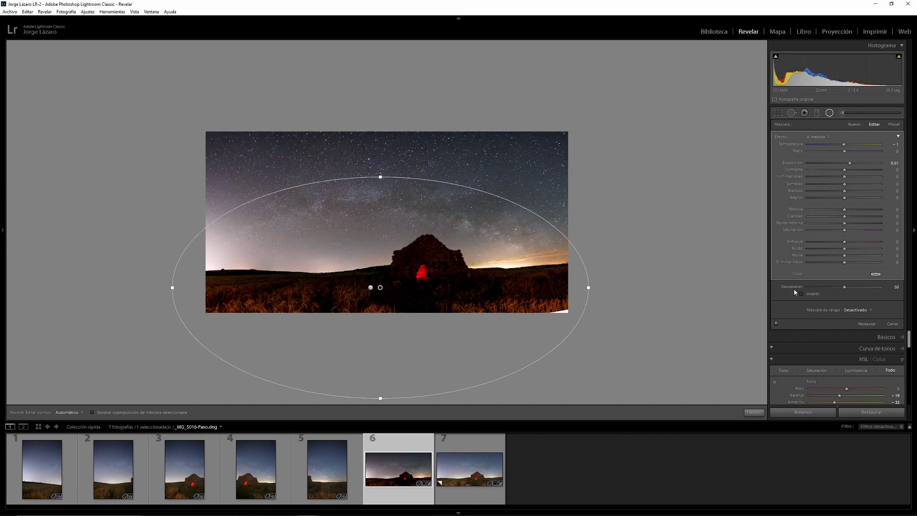
{"action": "left_click", "coordinate": [893, 324]}
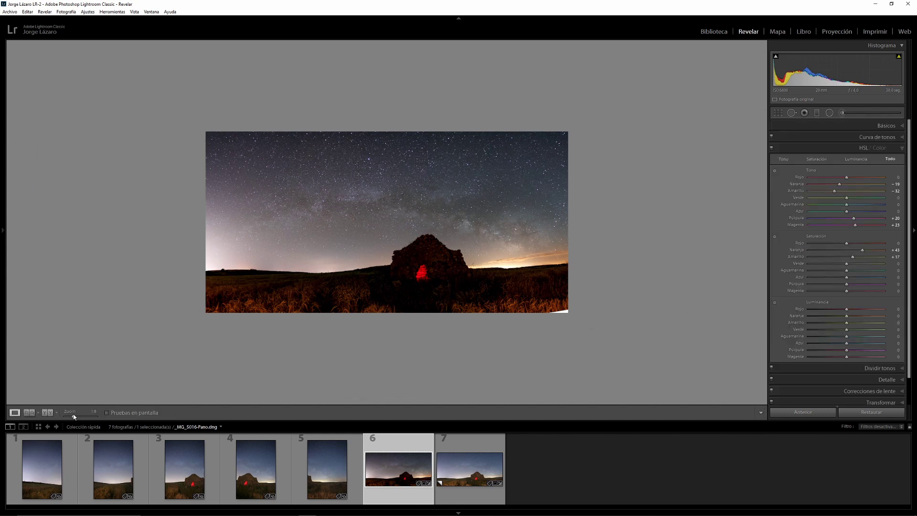
{"action": "left_click_drag", "start_coordinate": [78, 417], "coordinate": [83, 416]}
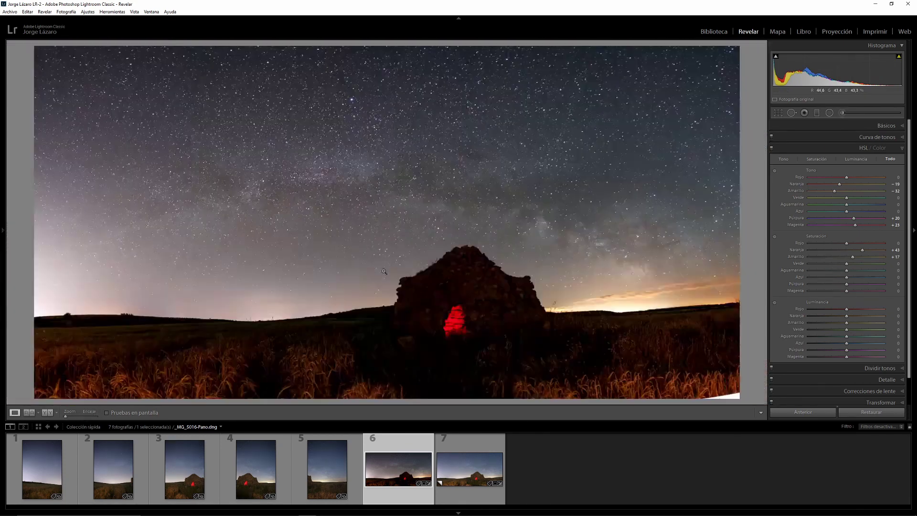
{"action": "left_click", "coordinate": [391, 272]}
- Reset the adjustment brush's sliders, set highlights to 42 and contrast to 16, and paint along the Milky Way band
{"action": "left_click", "coordinate": [842, 113]}
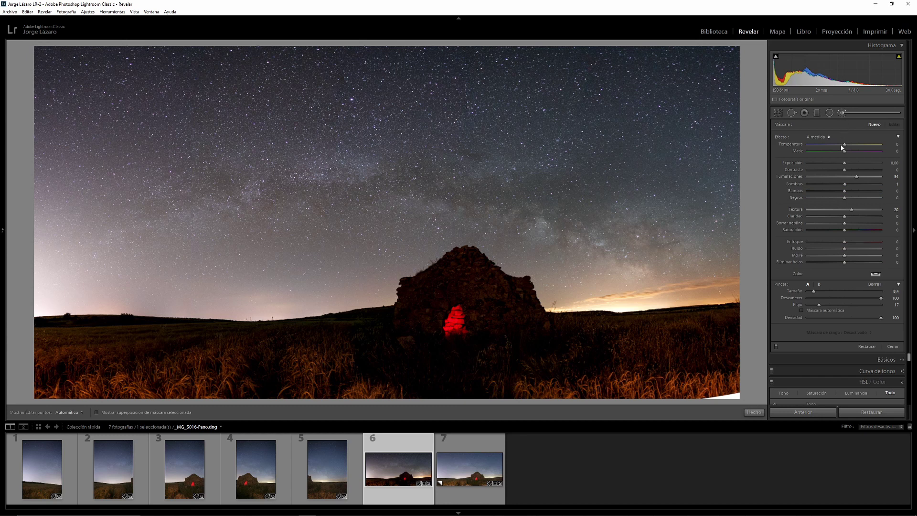
{"action": "double_click", "coordinate": [781, 138]}
{"action": "left_click_drag", "start_coordinate": [845, 177], "coordinate": [860, 177]}
{"action": "left_click", "coordinate": [851, 170]}
{"action": "key", "text": "h"}
{"action": "mouse_move", "coordinate": [594, 250]}
{"action": "left_mouse_down"}
{"action": "mouse_move", "coordinate": [359, 220]}
{"action": "mouse_move", "coordinate": [350, 191]}
{"action": "mouse_move", "coordinate": [320, 176]}
{"action": "mouse_move", "coordinate": [347, 175]}
{"action": "mouse_move", "coordinate": [265, 202]}
{"action": "mouse_move", "coordinate": [366, 200]}
{"action": "mouse_move", "coordinate": [173, 216]}
{"action": "mouse_move", "coordinate": [182, 224]}
{"action": "mouse_move", "coordinate": [244, 205]}
{"action": "mouse_move", "coordinate": [247, 192]}
{"action": "mouse_move", "coordinate": [160, 213]}
{"action": "mouse_move", "coordinate": [198, 198]}
{"action": "left_mouse_up"}
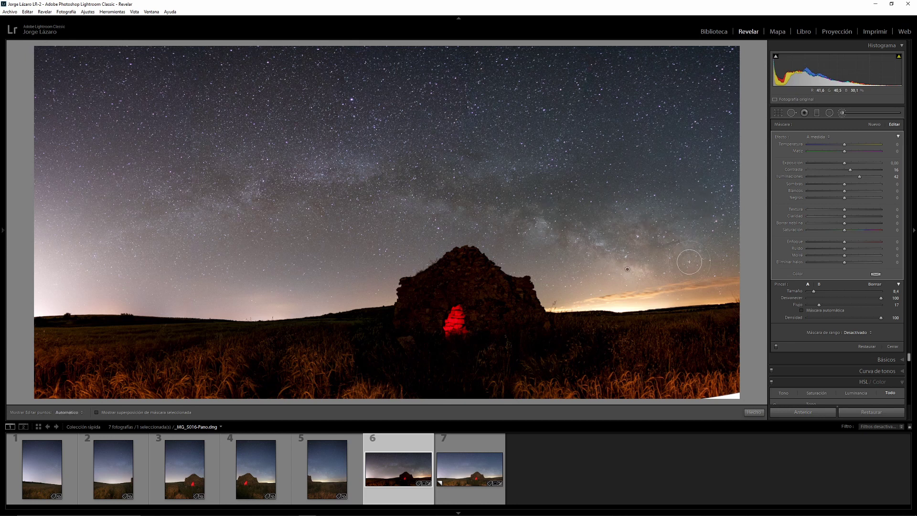
- Check the brushed Milky Way area, add some clarity and dehaze to it, and finish the adjustment brush
{"action": "key", "text": "h"}
{"action": "key", "text": "h"}
{"action": "key", "text": "h"}
{"action": "key", "text": "h"}
{"action": "mouse_move", "coordinate": [844, 216]}
{"action": "left_mouse_down"}
{"action": "mouse_move", "coordinate": [860, 218]}
{"action": "mouse_move", "coordinate": [851, 228]}
{"action": "left_mouse_up"}
{"action": "left_click_drag", "start_coordinate": [850, 228], "coordinate": [850, 226]}
{"action": "left_click", "coordinate": [889, 346]}
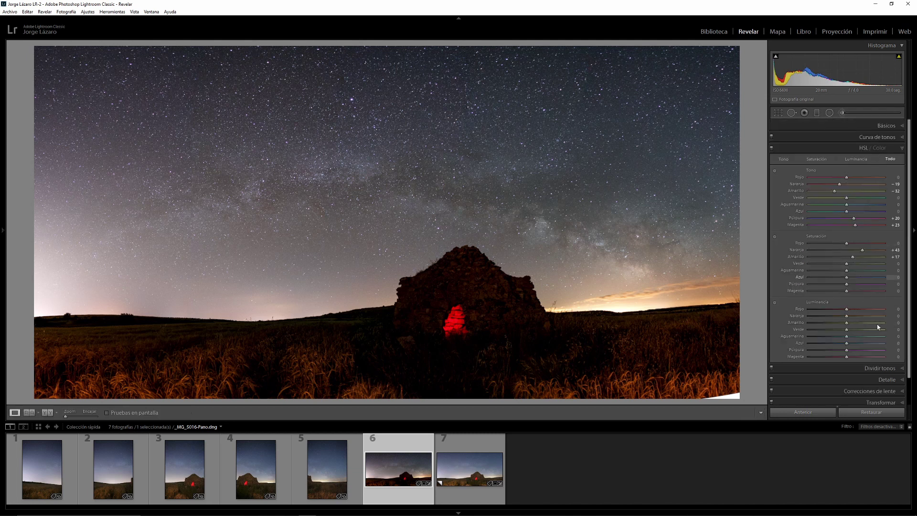
- Split-tone the highlights with a warm yellow-orange of hue 48 and saturation 24
{"action": "left_click", "coordinate": [876, 369]}
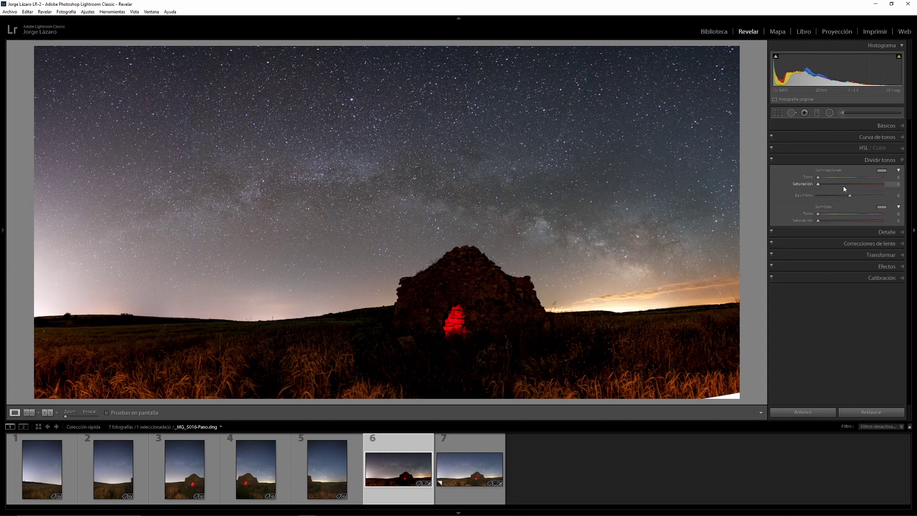
{"action": "left_click", "coordinate": [883, 173]}
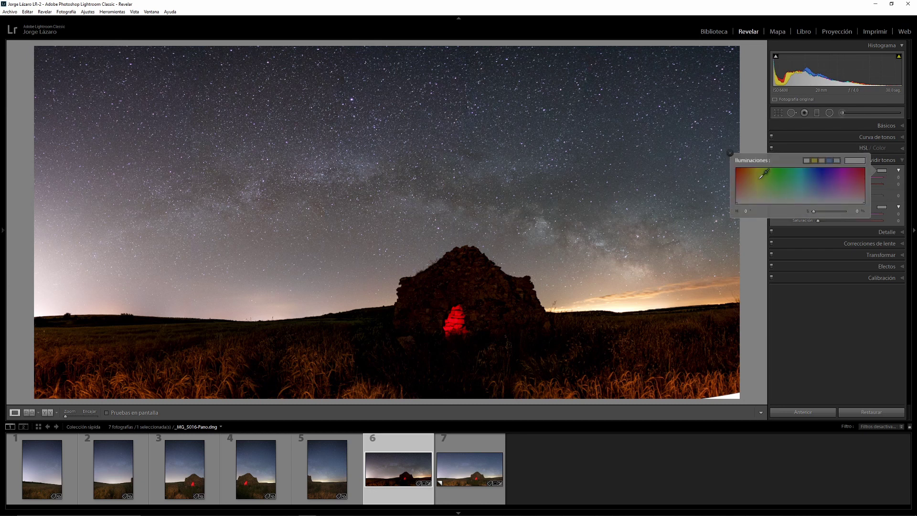
{"action": "left_click_drag", "start_coordinate": [760, 178], "coordinate": [754, 166]}
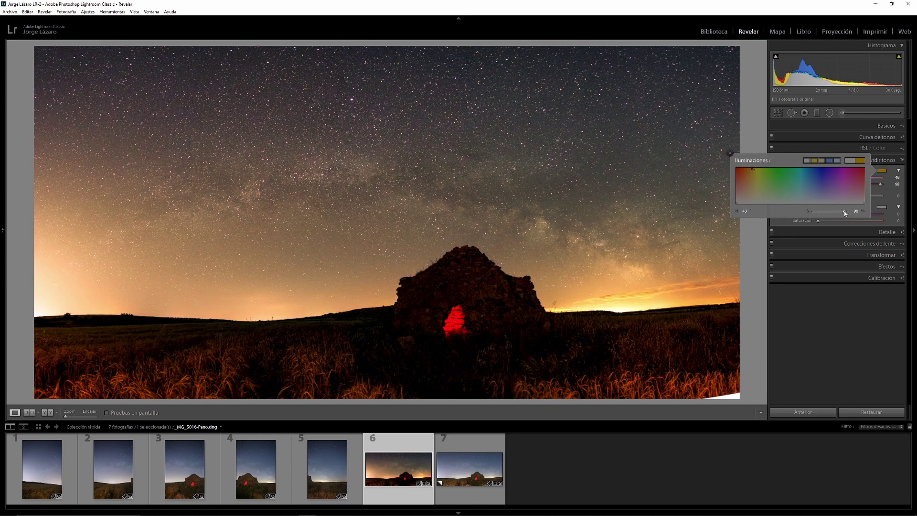
{"action": "left_click_drag", "start_coordinate": [844, 211], "coordinate": [823, 219]}
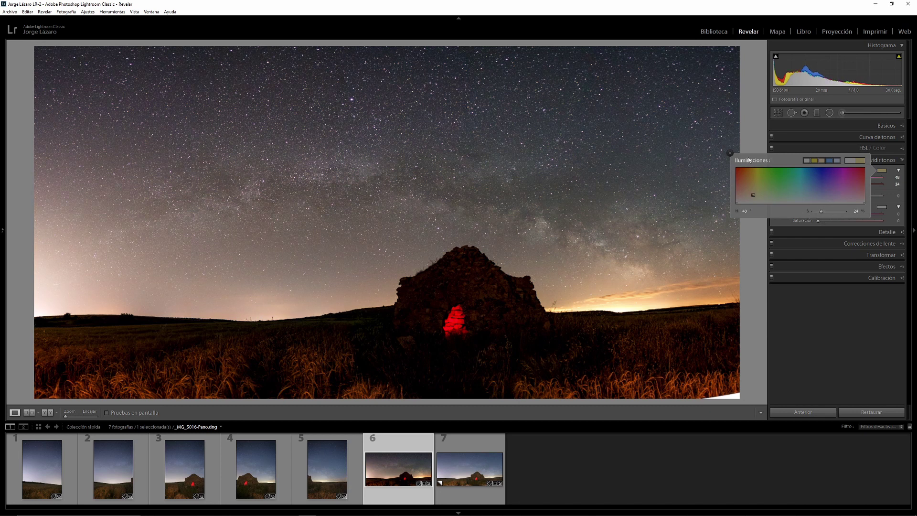
{"action": "left_click", "coordinate": [730, 154]}
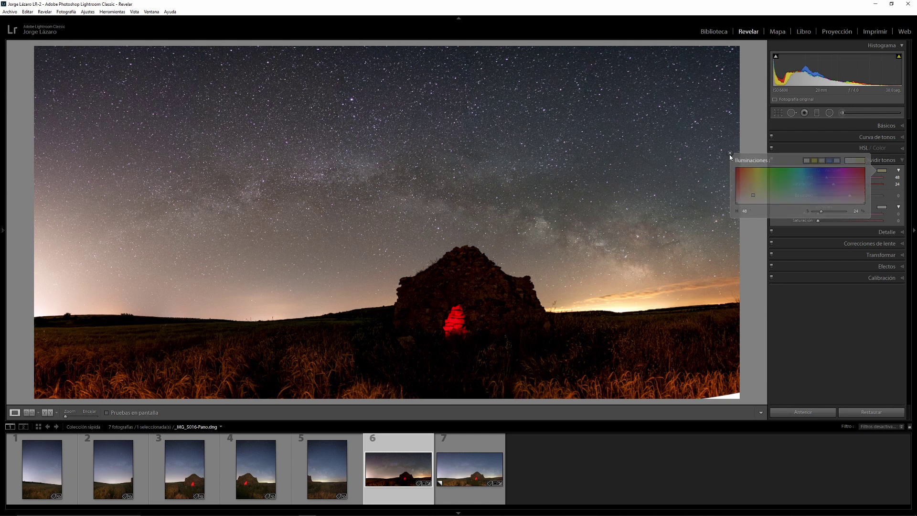
- Split-tone the shadows with a blue of hue 209 and saturation 10, and set the toning balance to -24
{"action": "left_click", "coordinate": [883, 211]}
{"action": "left_click", "coordinate": [807, 229]}
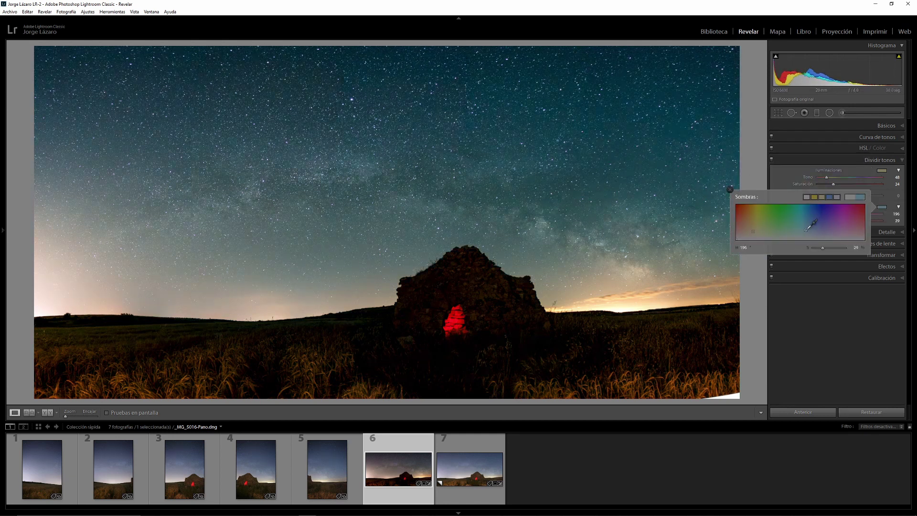
{"action": "left_click_drag", "start_coordinate": [806, 229], "coordinate": [811, 236]}
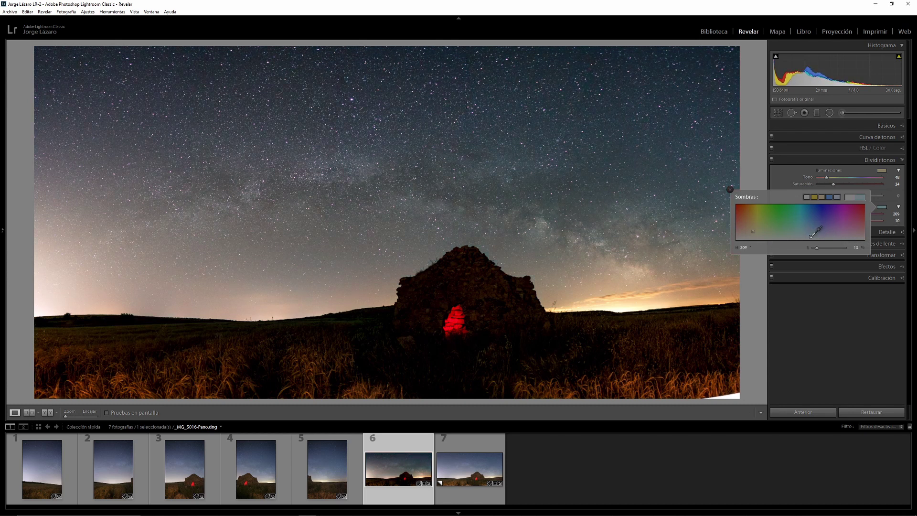
{"action": "left_click", "coordinate": [730, 190]}
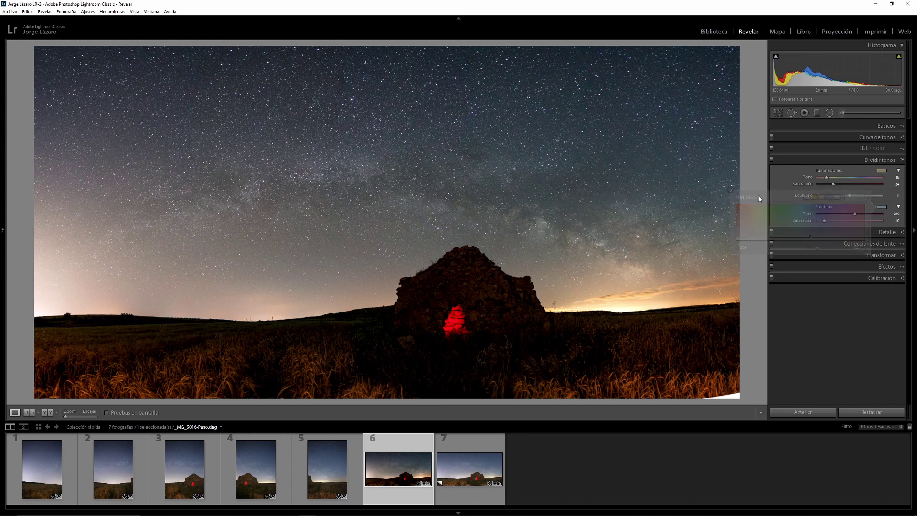
{"action": "mouse_move", "coordinate": [853, 196]}
{"action": "left_mouse_down"}
{"action": "mouse_move", "coordinate": [836, 197]}
{"action": "mouse_move", "coordinate": [856, 197]}
{"action": "mouse_move", "coordinate": [845, 200]}
{"action": "left_mouse_up"}
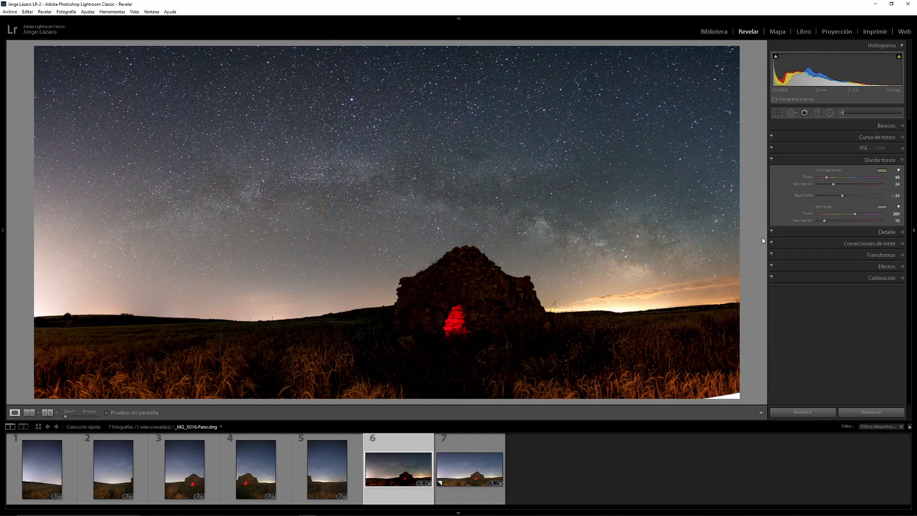
- Inspect the Milky Way core at 1:1 and set luminance noise reduction to 21 with its detail at 100
{"action": "left_click", "coordinate": [616, 239]}
{"action": "left_click_drag", "start_coordinate": [638, 287], "coordinate": [467, 259]}
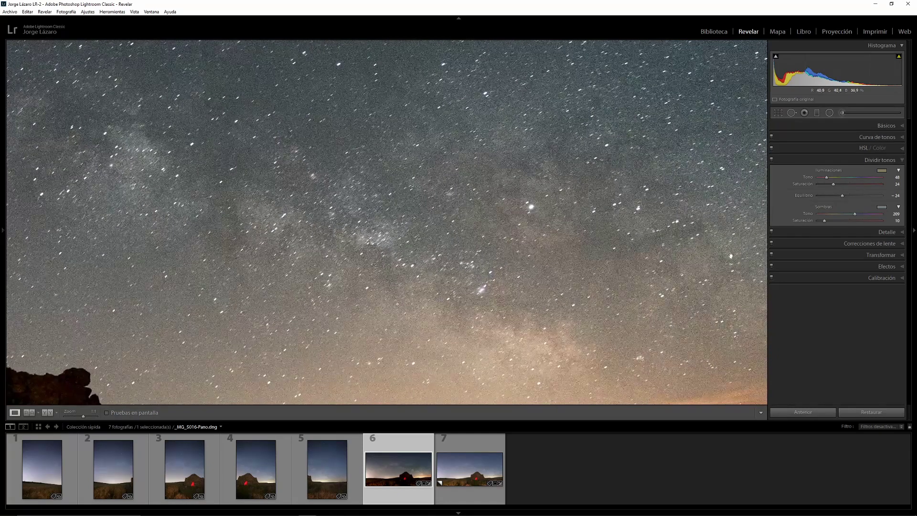
{"action": "left_click", "coordinate": [884, 232]}
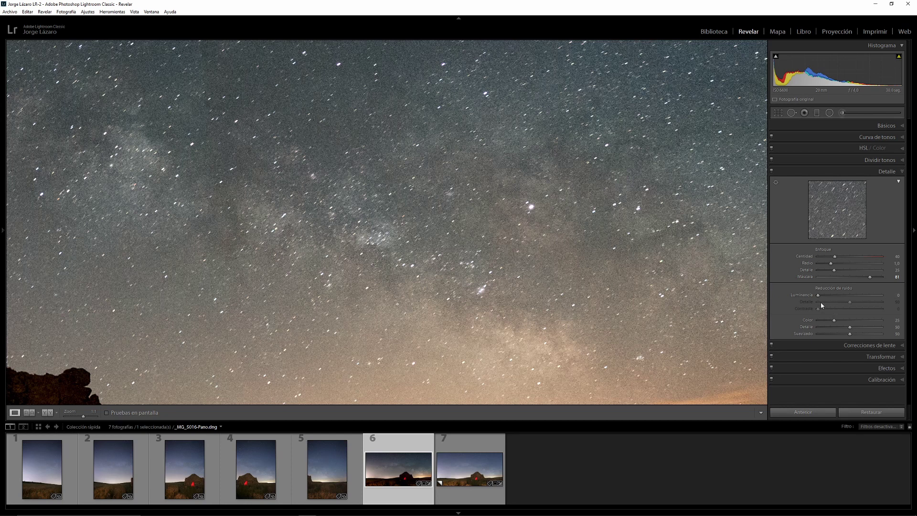
{"action": "left_click_drag", "start_coordinate": [818, 297], "coordinate": [829, 300]}
{"action": "left_click_drag", "start_coordinate": [882, 306], "coordinate": [885, 304]}
{"action": "left_click", "coordinate": [618, 276]}
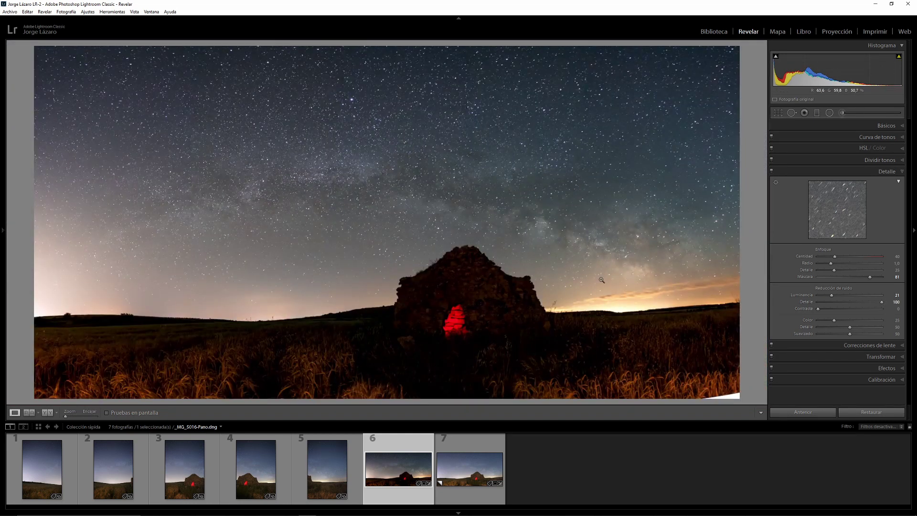
- Raise the photo's global dehaze to +21 and set the white balance temperature to 3600
{"action": "left_click", "coordinate": [886, 126]}
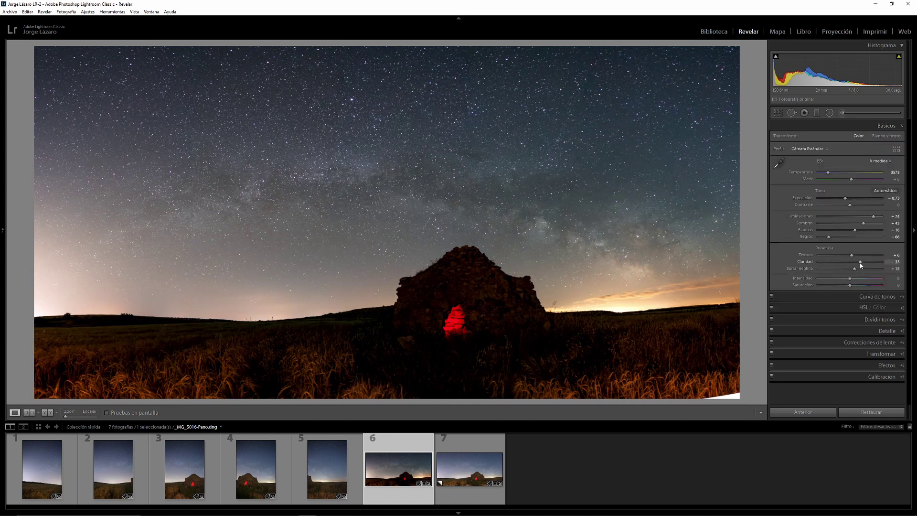
{"action": "left_click_drag", "start_coordinate": [856, 271], "coordinate": [858, 271]}
{"action": "left_click_drag", "start_coordinate": [832, 175], "coordinate": [831, 179]}
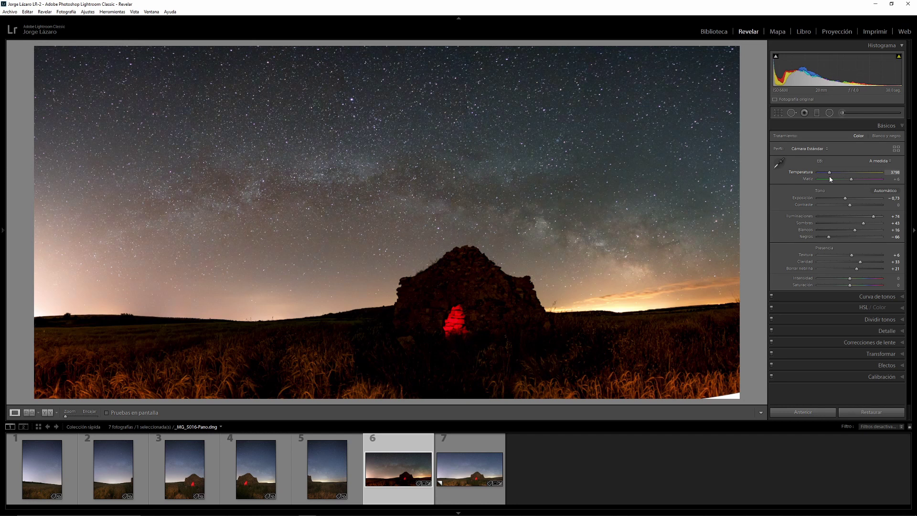
{"action": "key", "text": "ctrl+z"}
{"action": "left_click", "coordinate": [896, 173]}
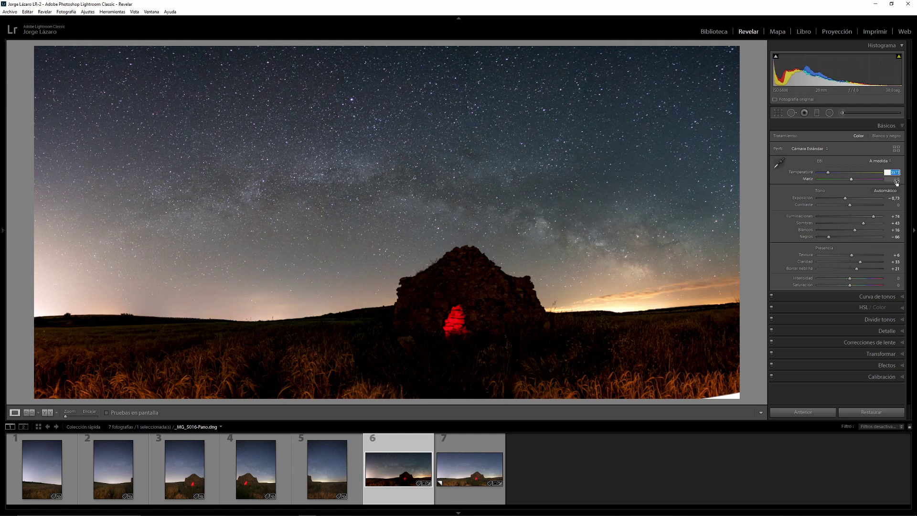
{"action": "type", "text": "3600"}
{"action": "key", "text": "Return"}
- On the panorama's virtual copy, set temperature to 2787, tint +15, exposure -0.06, shadows -16 and texture +17
{"action": "left_click", "coordinate": [457, 466]}
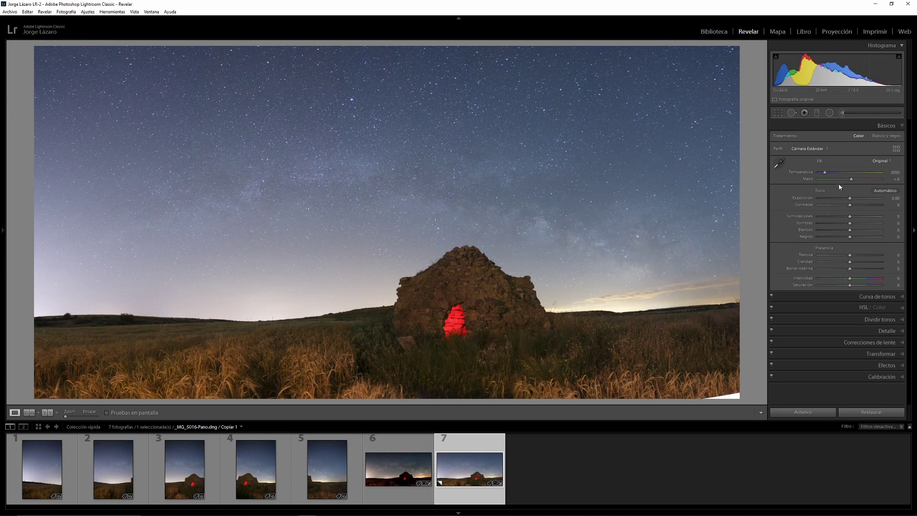
{"action": "left_click_drag", "start_coordinate": [850, 198], "coordinate": [847, 228]}
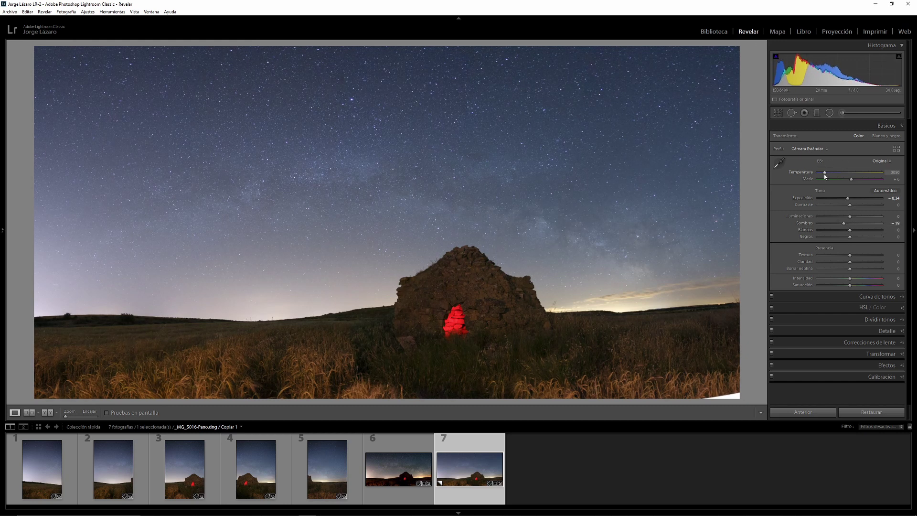
{"action": "left_click_drag", "start_coordinate": [826, 172], "coordinate": [847, 225]}
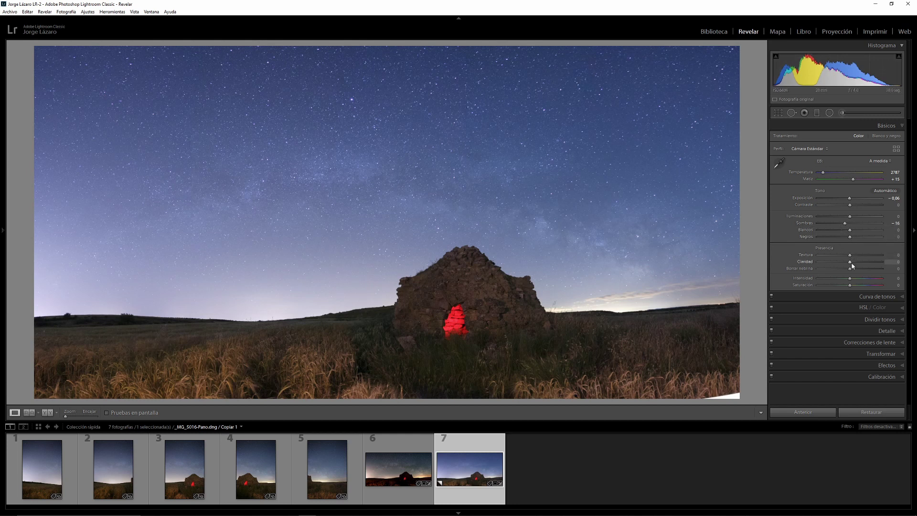
{"action": "left_click_drag", "start_coordinate": [851, 255], "coordinate": [857, 256]}
- Set the virtual copy's sharpening mask to 82 and luminance noise reduction to 20 with its detail at 100
{"action": "left_click", "coordinate": [546, 333]}
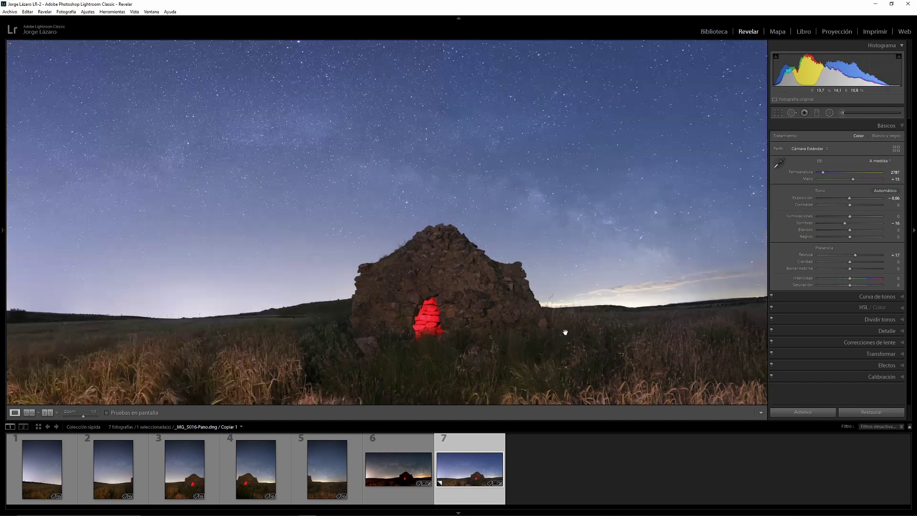
{"action": "left_click", "coordinate": [887, 331]}
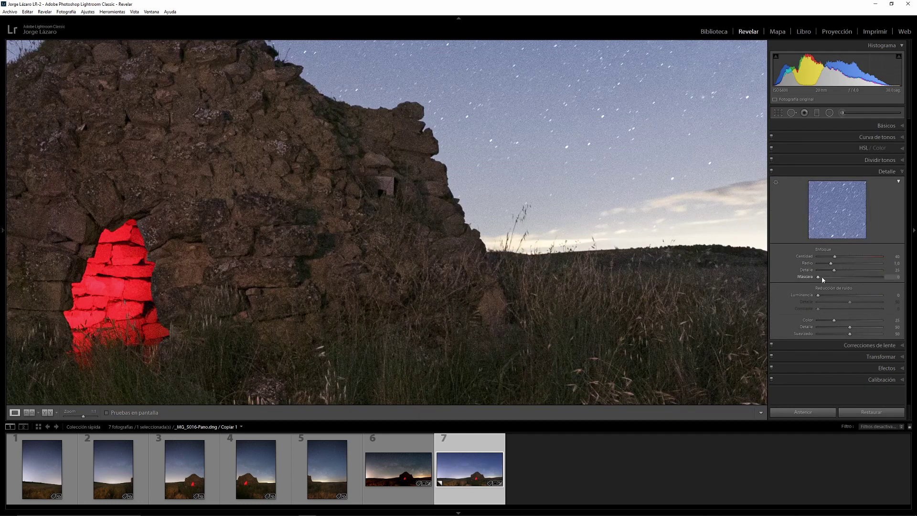
{"action": "left_click_drag", "start_coordinate": [822, 276], "coordinate": [870, 276]}
{"action": "left_click_drag", "start_coordinate": [818, 295], "coordinate": [829, 297]}
{"action": "left_click", "coordinate": [497, 327]}
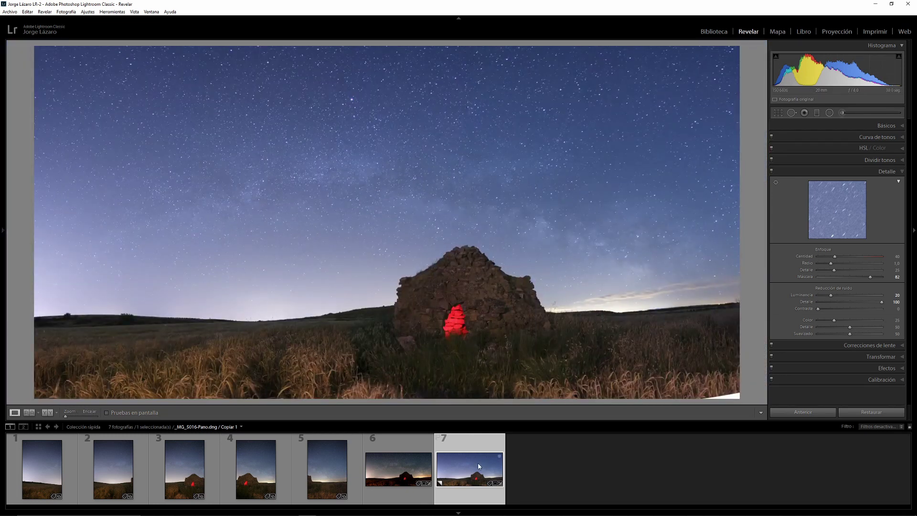
- Open both developed panorama versions as layers of one Photoshop document, and compare them by hiding and showing the top layer
{"action": "left_click", "coordinate": [397, 465]}
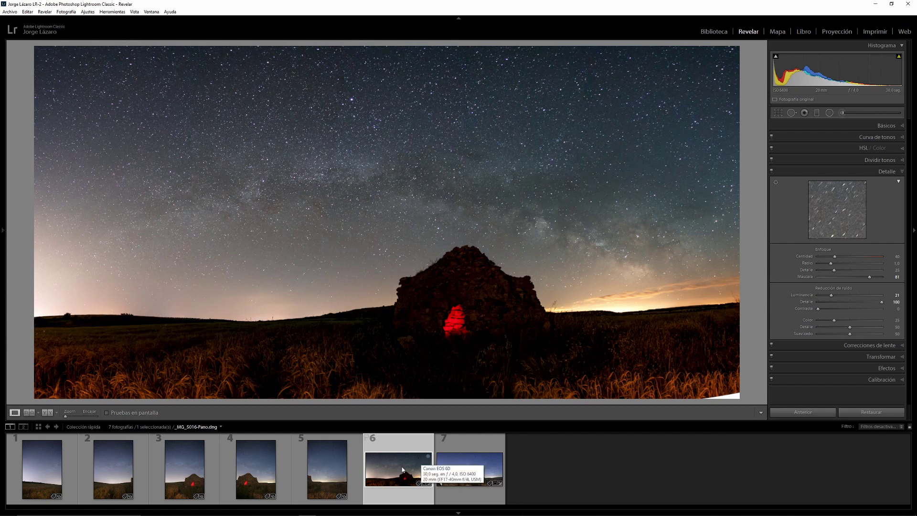
{"action": "left_click", "coordinate": [474, 461], "text": "ctrl"}
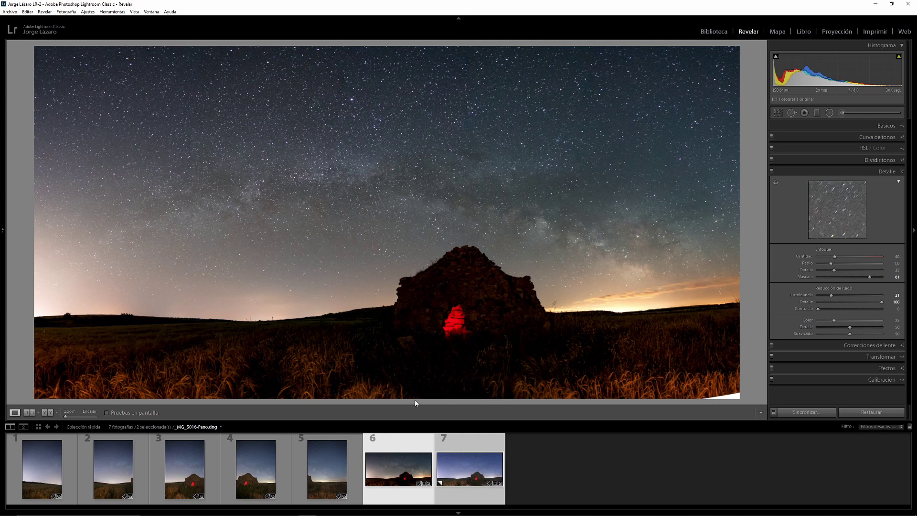
{"action": "right_click", "coordinate": [462, 468]}
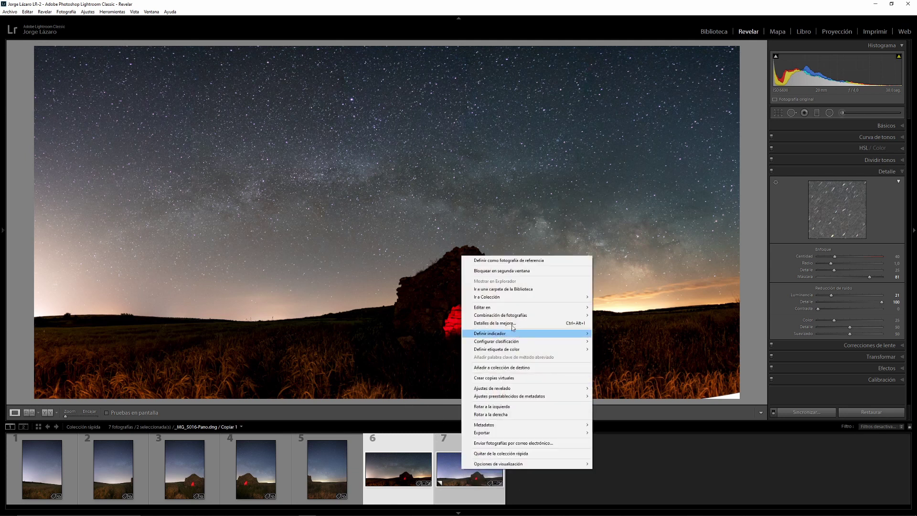
{"action": "mouse_move", "coordinate": [477, 307]}
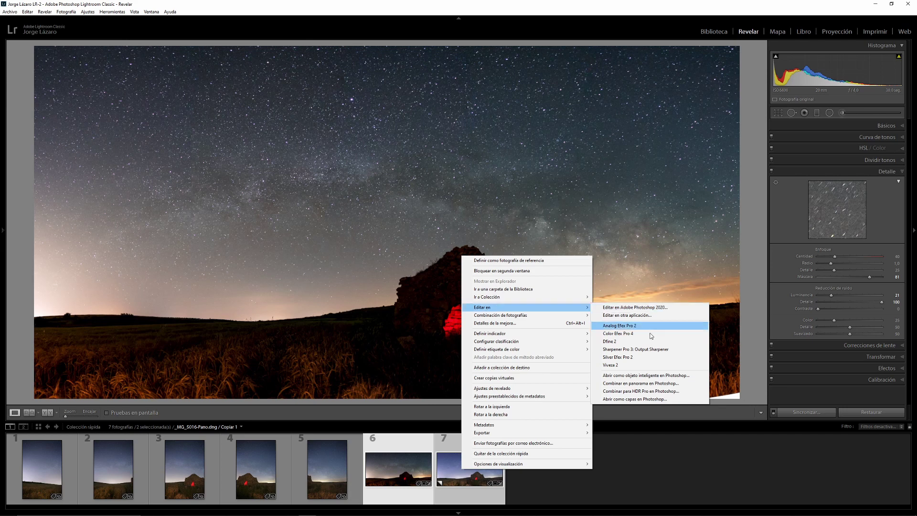
{"action": "left_click", "coordinate": [640, 399]}
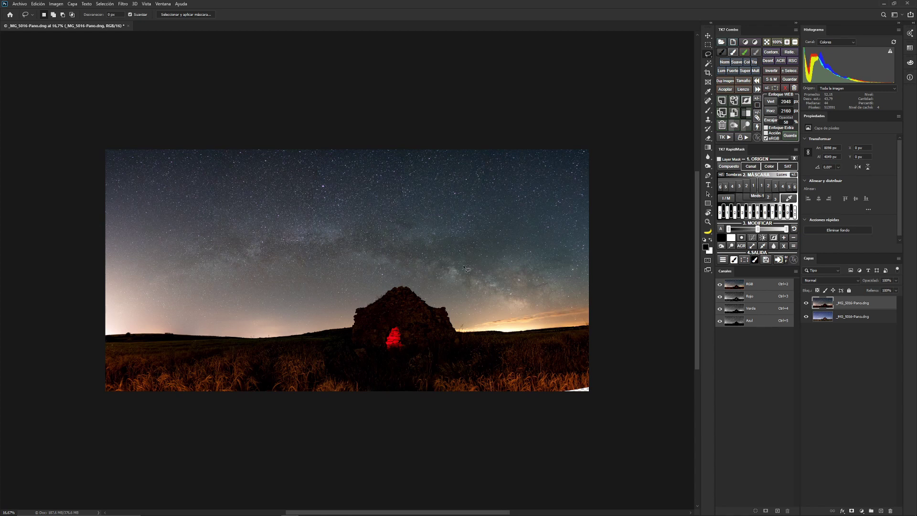
{"action": "left_click", "coordinate": [806, 303]}
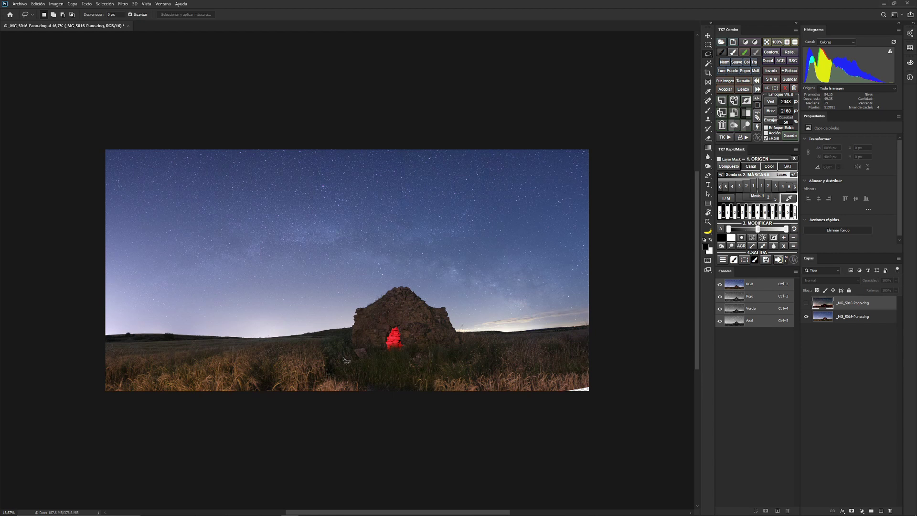
{"action": "left_click", "coordinate": [806, 302]}
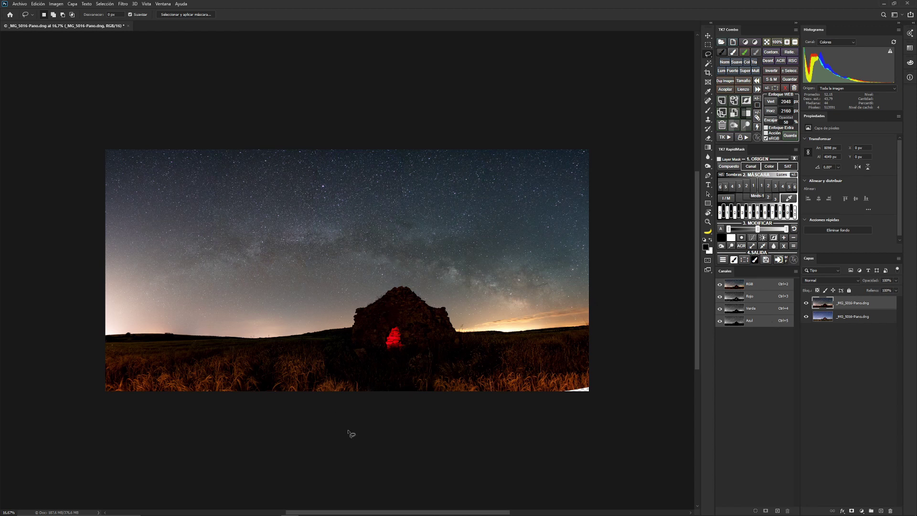
- Compare the sky and foreground versions by repeatedly hiding and showing the top panorama layer
{"action": "left_click", "coordinate": [807, 303]}
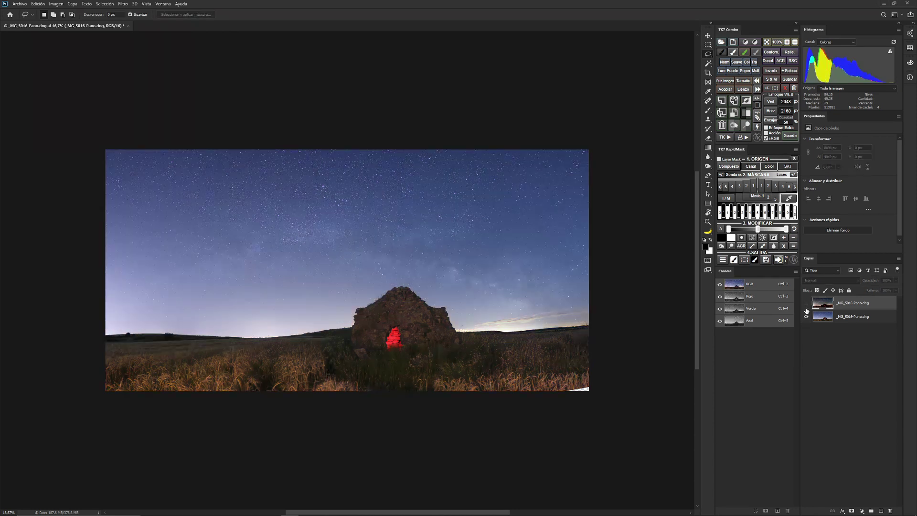
{"action": "left_click", "coordinate": [806, 304]}
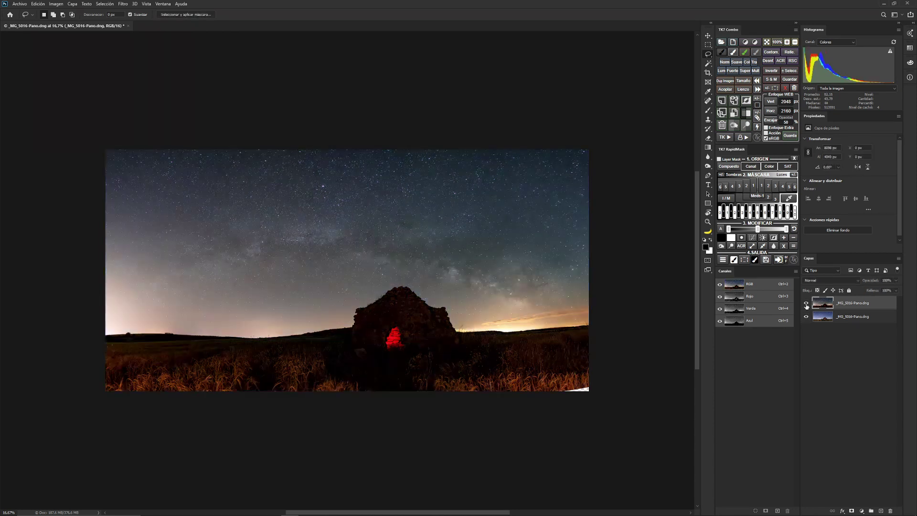
{"action": "left_click", "coordinate": [807, 305]}
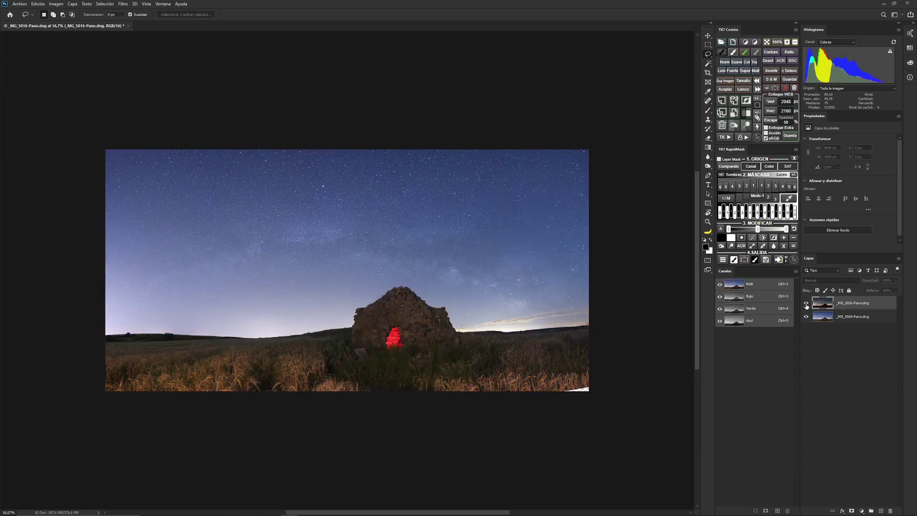
{"action": "left_click", "coordinate": [806, 305]}
{"action": "left_click", "coordinate": [806, 304]}
{"action": "left_click", "coordinate": [806, 305]}
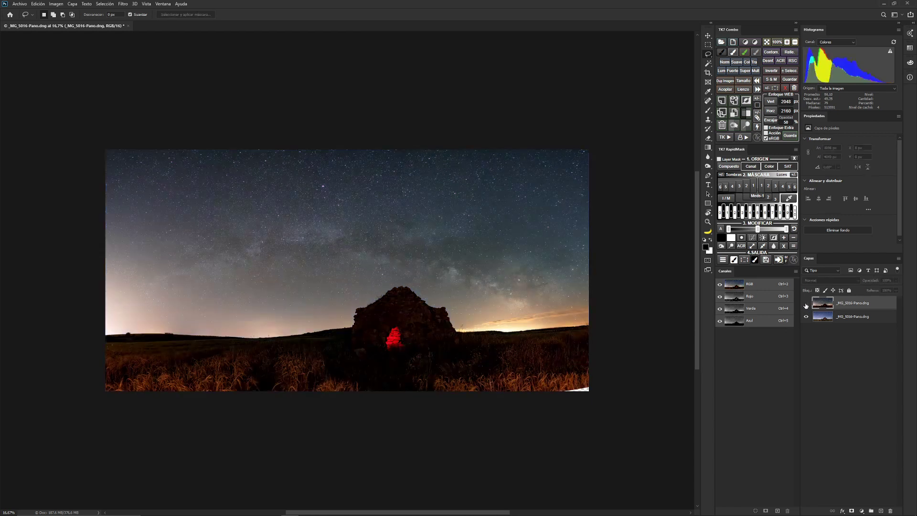
- With the top layer hidden, generate a blue-channel mask and adjust its levels until the foreground is nearly black and the horizon white
{"action": "left_click", "coordinate": [806, 305]}
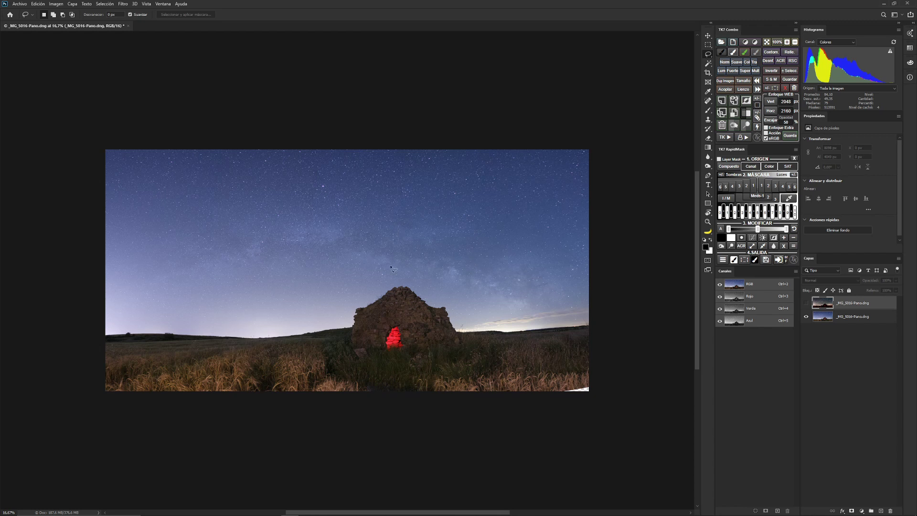
{"action": "left_click", "coordinate": [746, 167]}
{"action": "mouse_move", "coordinate": [760, 167]}
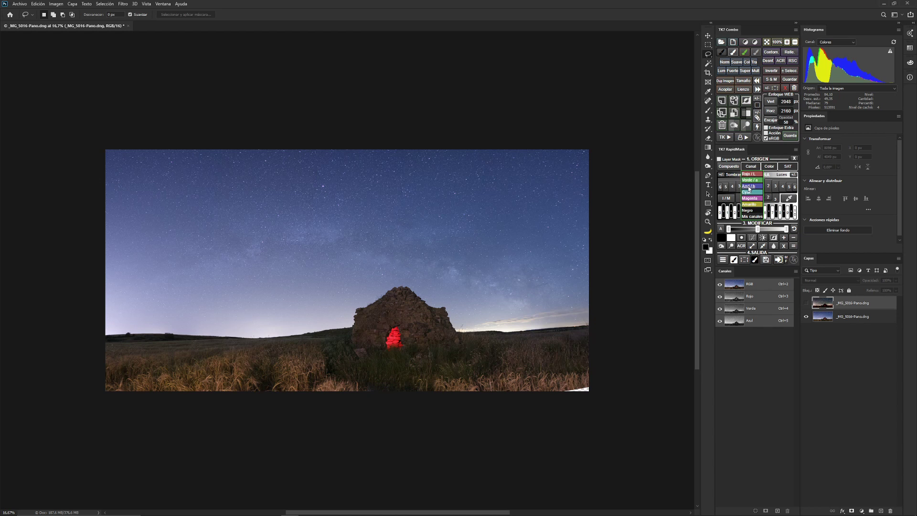
{"action": "left_click", "coordinate": [749, 187]}
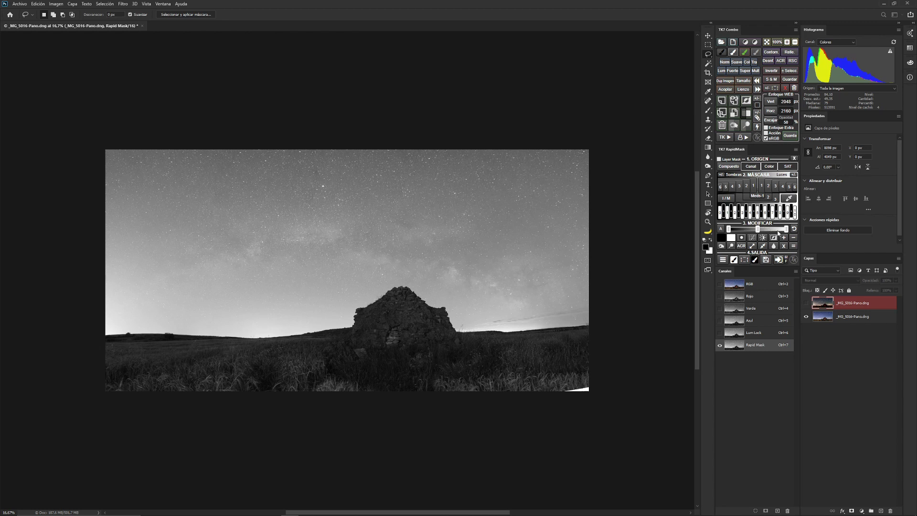
{"action": "left_click_drag", "start_coordinate": [787, 230], "coordinate": [754, 234]}
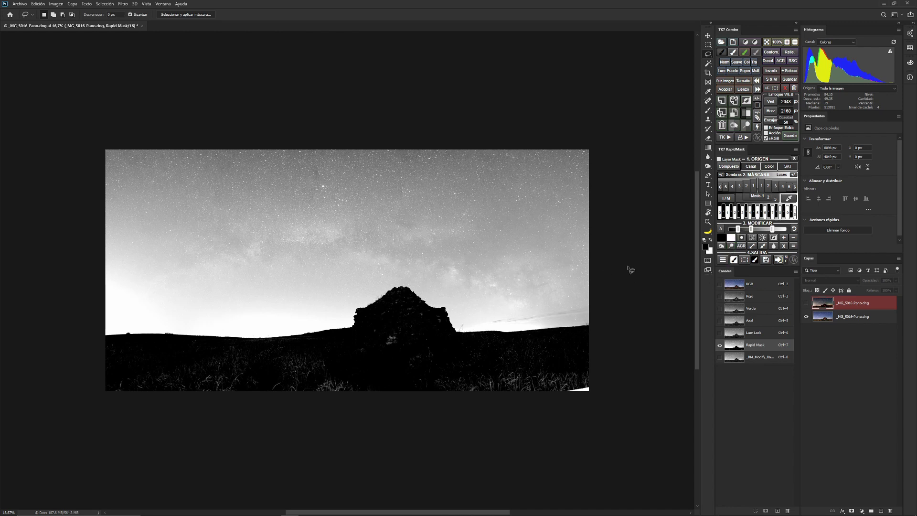
- Whiten the mask's sky by dodging the highlights above the horizon, then filling a rectangular selection of the upper sky with white
{"action": "left_click", "coordinate": [733, 247]}
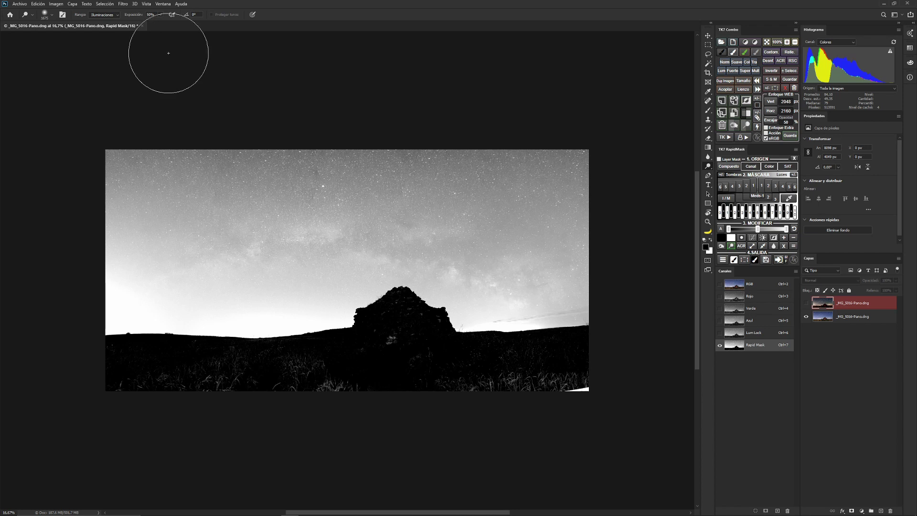
{"action": "mouse_move", "coordinate": [492, 272]}
{"action": "left_mouse_down"}
{"action": "mouse_move", "coordinate": [490, 302]}
{"action": "mouse_move", "coordinate": [592, 294]}
{"action": "mouse_move", "coordinate": [582, 298]}
{"action": "mouse_move", "coordinate": [593, 286]}
{"action": "mouse_move", "coordinate": [437, 270]}
{"action": "mouse_move", "coordinate": [452, 276]}
{"action": "mouse_move", "coordinate": [391, 248]}
{"action": "mouse_move", "coordinate": [359, 282]}
{"action": "mouse_move", "coordinate": [326, 290]}
{"action": "mouse_move", "coordinate": [96, 309]}
{"action": "mouse_move", "coordinate": [374, 262]}
{"action": "mouse_move", "coordinate": [471, 263]}
{"action": "mouse_move", "coordinate": [603, 284]}
{"action": "left_mouse_up"}
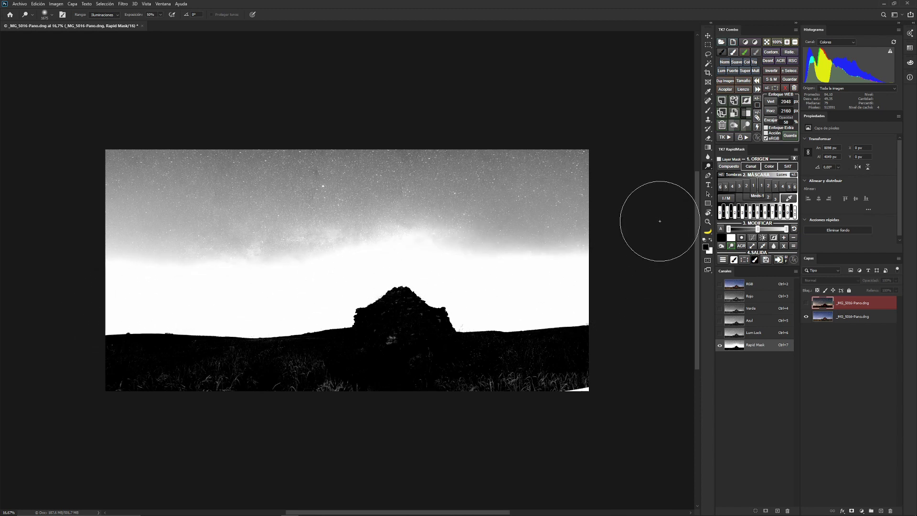
{"action": "left_click", "coordinate": [709, 45]}
{"action": "left_click_drag", "start_coordinate": [64, 125], "coordinate": [644, 278]}
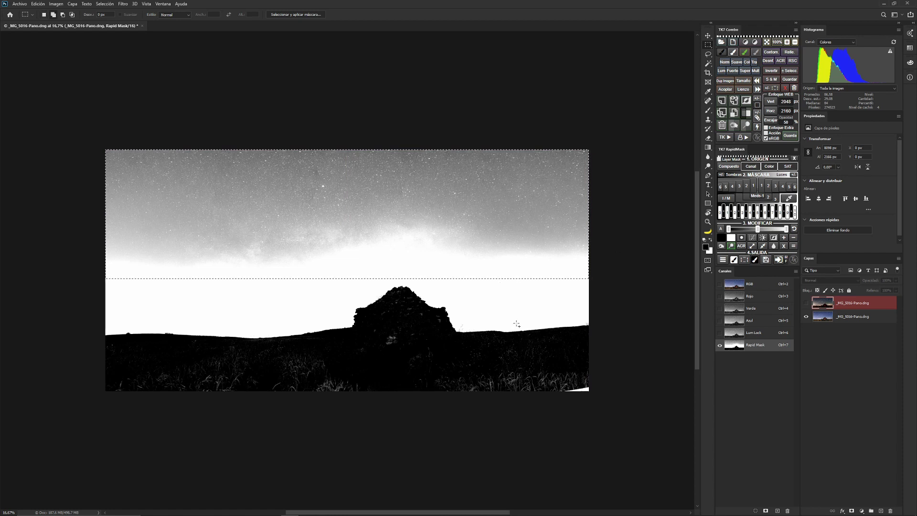
{"action": "key", "text": "shift+F5"}
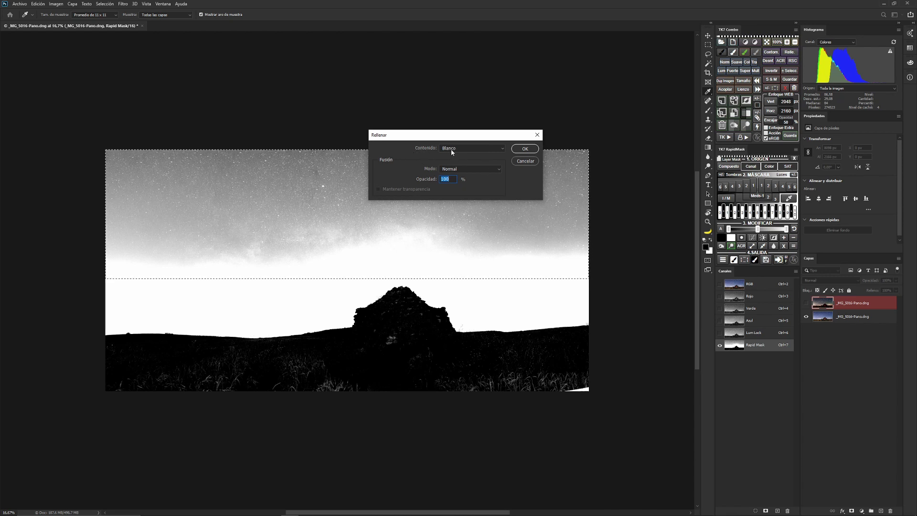
{"action": "left_click", "coordinate": [525, 149]}
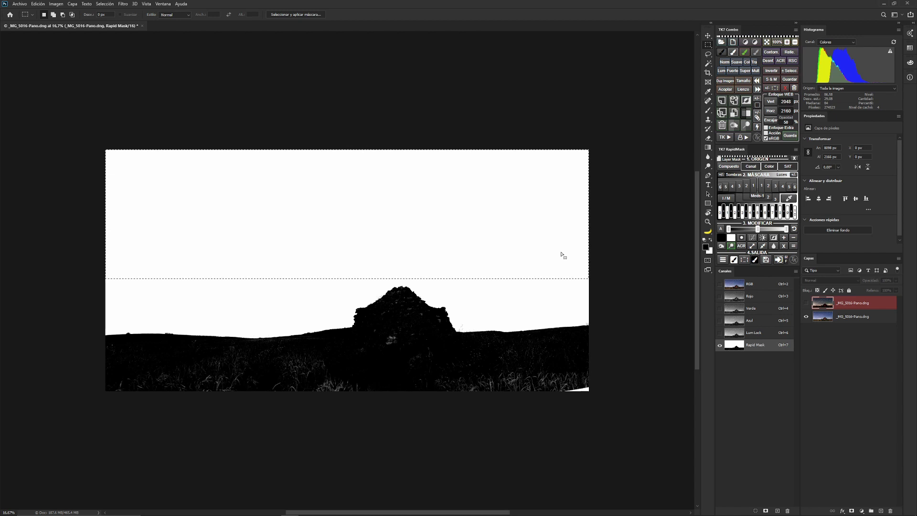
{"action": "key", "text": "ctrl+d"}
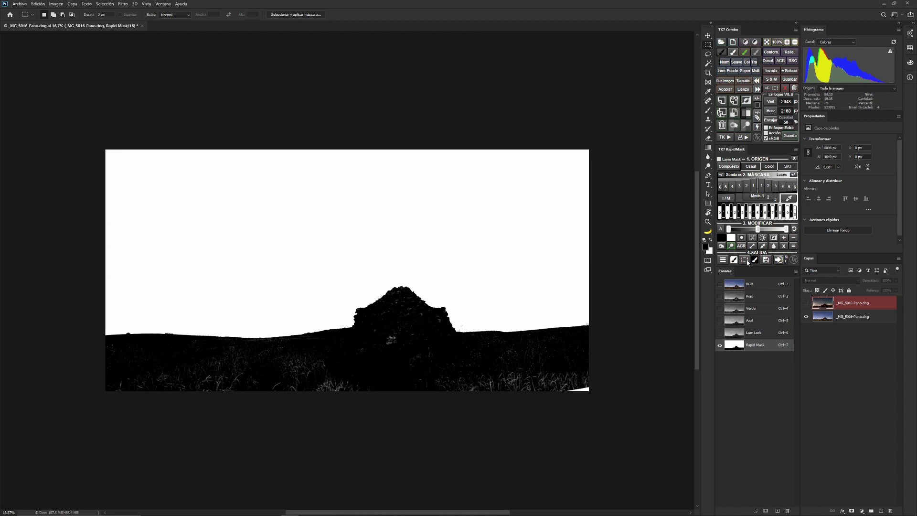
- Blacken the mask's foreground by burning the shadows in the grass and painting black over the white lower-right corner
{"action": "left_click", "coordinate": [722, 247]}
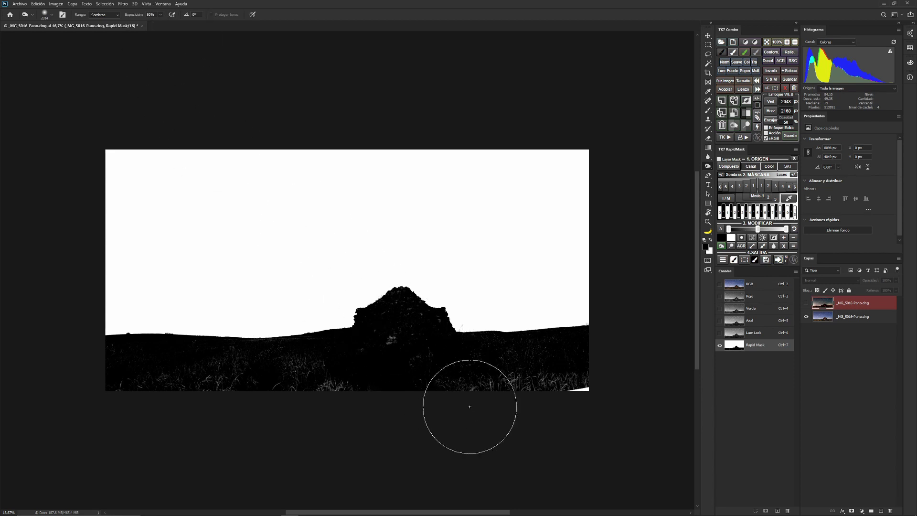
{"action": "left_click_drag", "start_coordinate": [504, 368], "coordinate": [477, 382]}
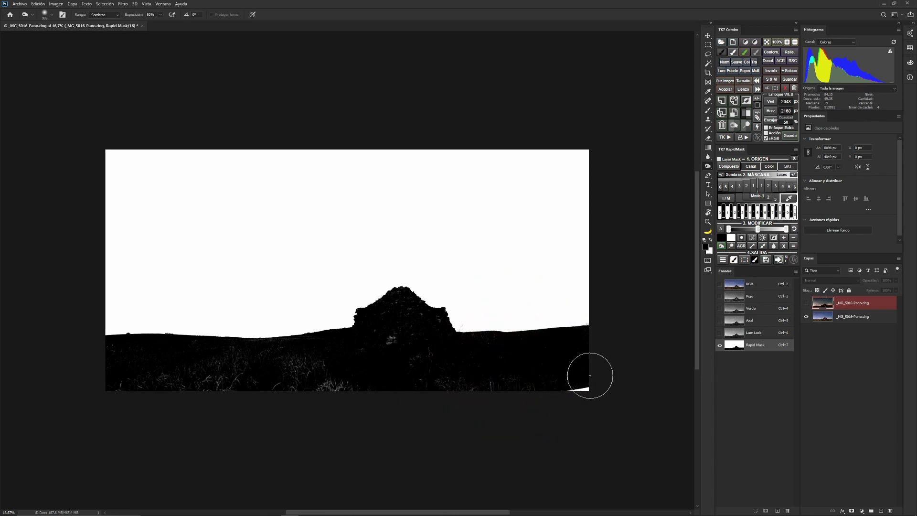
{"action": "mouse_move", "coordinate": [590, 375]}
{"action": "left_mouse_down"}
{"action": "mouse_move", "coordinate": [466, 395]}
{"action": "mouse_move", "coordinate": [403, 346]}
{"action": "mouse_move", "coordinate": [408, 321]}
{"action": "mouse_move", "coordinate": [381, 328]}
{"action": "mouse_move", "coordinate": [385, 358]}
{"action": "mouse_move", "coordinate": [436, 335]}
{"action": "mouse_move", "coordinate": [428, 365]}
{"action": "mouse_move", "coordinate": [337, 378]}
{"action": "mouse_move", "coordinate": [313, 393]}
{"action": "mouse_move", "coordinate": [370, 382]}
{"action": "mouse_move", "coordinate": [316, 385]}
{"action": "mouse_move", "coordinate": [338, 365]}
{"action": "mouse_move", "coordinate": [109, 386]}
{"action": "mouse_move", "coordinate": [107, 360]}
{"action": "mouse_move", "coordinate": [169, 381]}
{"action": "mouse_move", "coordinate": [165, 399]}
{"action": "left_mouse_up"}
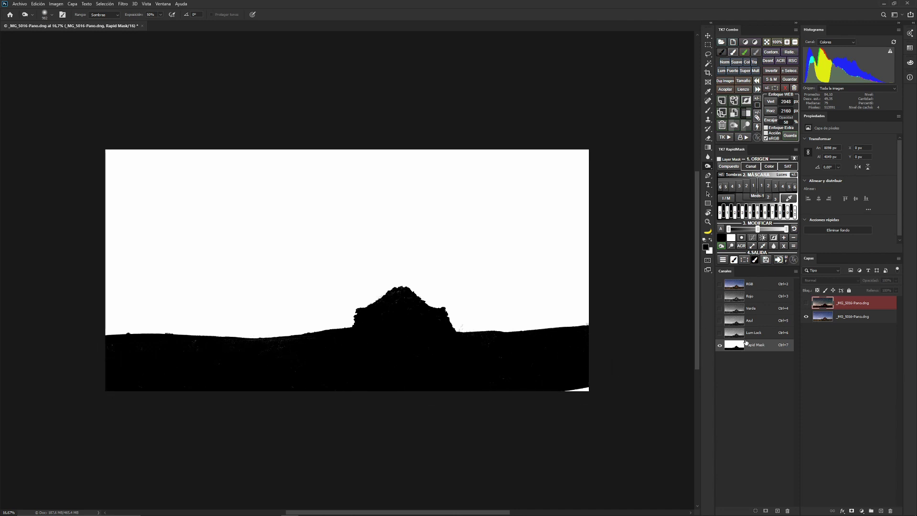
{"action": "left_click", "coordinate": [722, 240]}
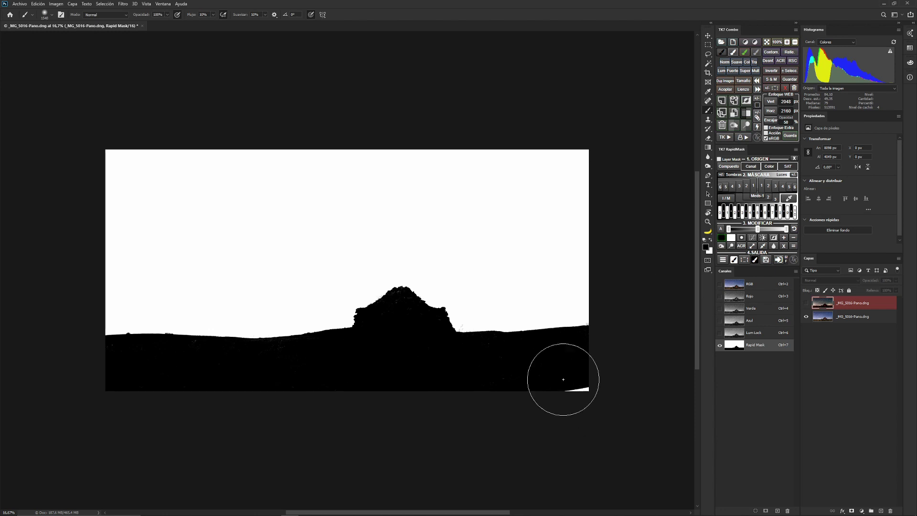
{"action": "mouse_move", "coordinate": [563, 379]}
{"action": "left_mouse_down"}
{"action": "mouse_move", "coordinate": [542, 378]}
{"action": "mouse_move", "coordinate": [575, 387]}
{"action": "mouse_move", "coordinate": [568, 396]}
{"action": "mouse_move", "coordinate": [598, 382]}
{"action": "mouse_move", "coordinate": [561, 398]}
{"action": "mouse_move", "coordinate": [601, 386]}
{"action": "mouse_move", "coordinate": [555, 406]}
{"action": "left_mouse_up"}
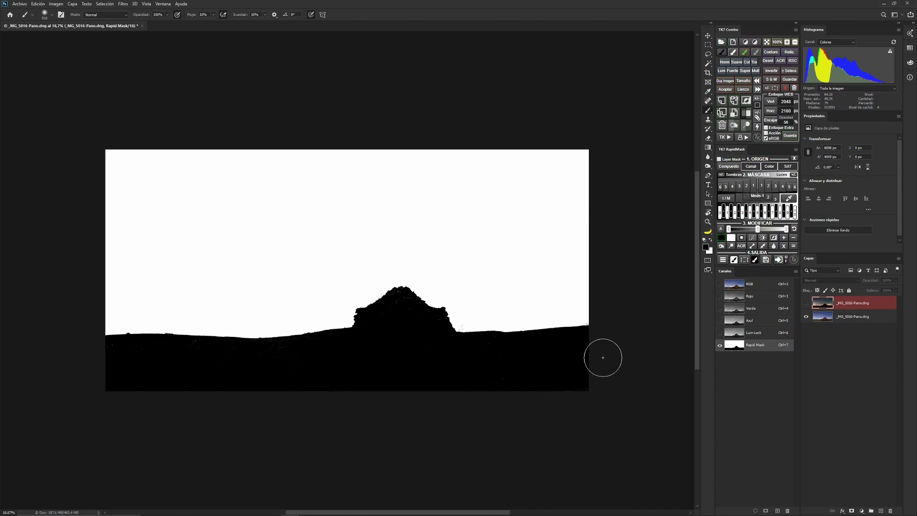
- Apply the finished sky mask to the top panorama layer as a layer mask and show that layer
{"action": "left_click", "coordinate": [880, 308]}
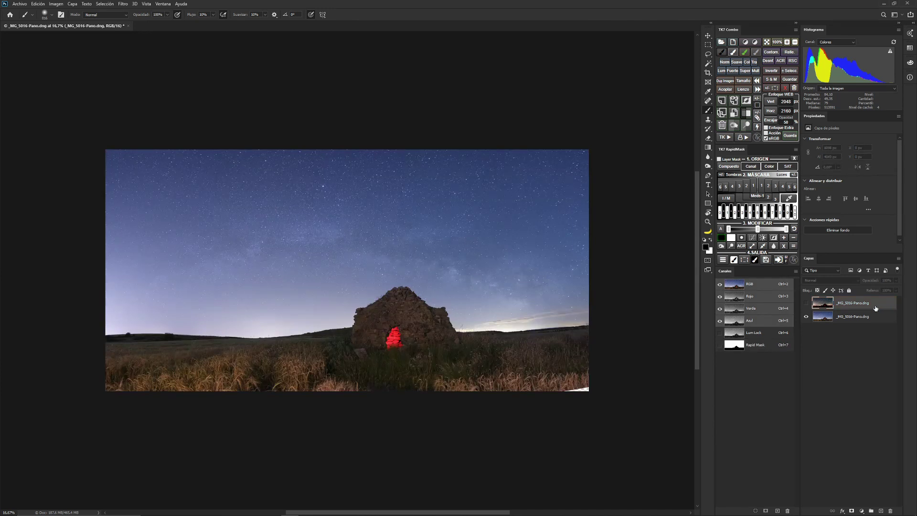
{"action": "left_click", "coordinate": [779, 261]}
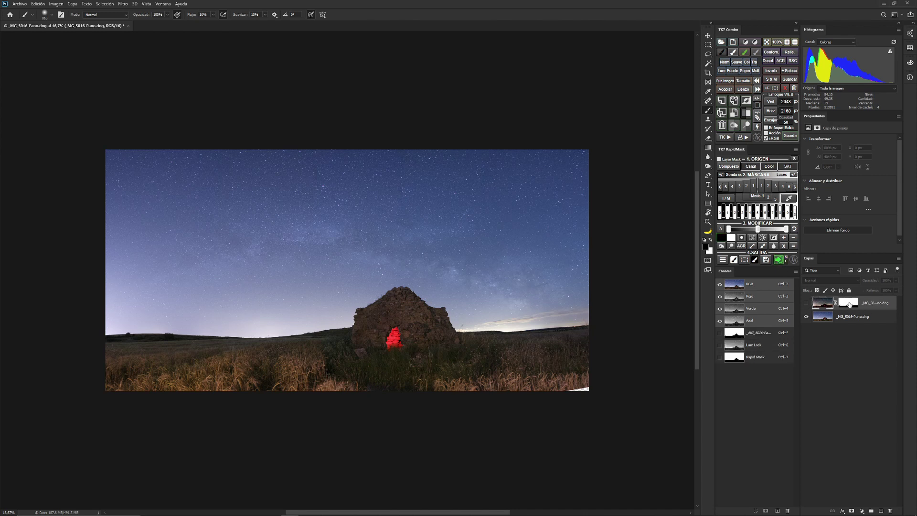
{"action": "left_click", "coordinate": [806, 304]}
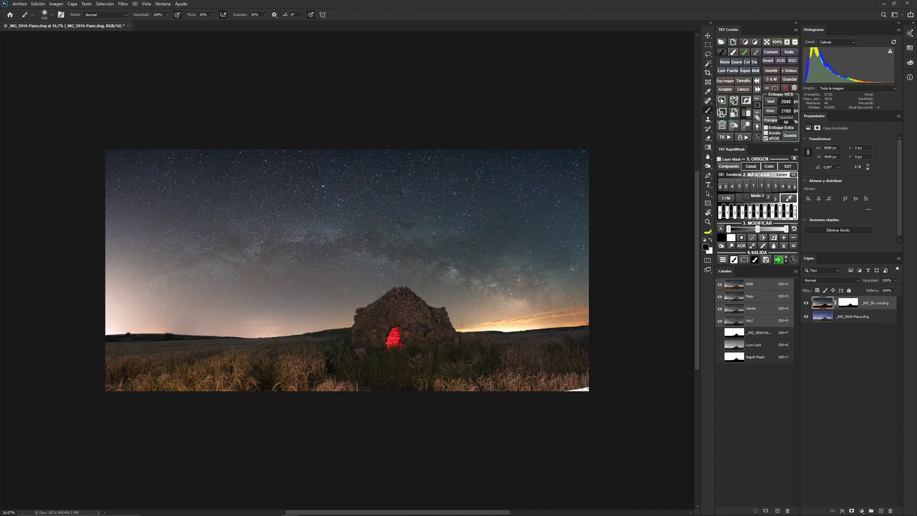
- Add a layer named "correcciones" and clone nearby grass over the flawed strip at the photo's bottom edge below the stone hut
{"action": "left_click", "coordinate": [722, 100]}
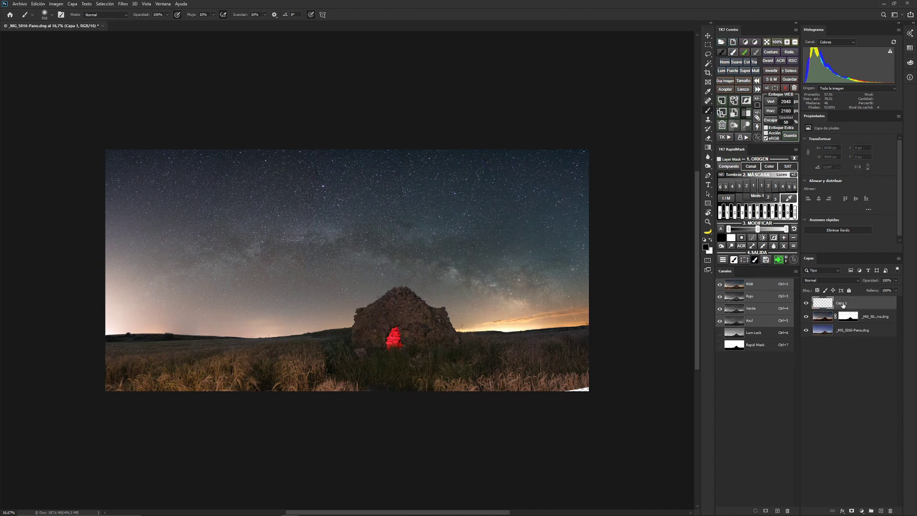
{"action": "double_click", "coordinate": [843, 304]}
{"action": "left_click", "coordinate": [709, 123]}
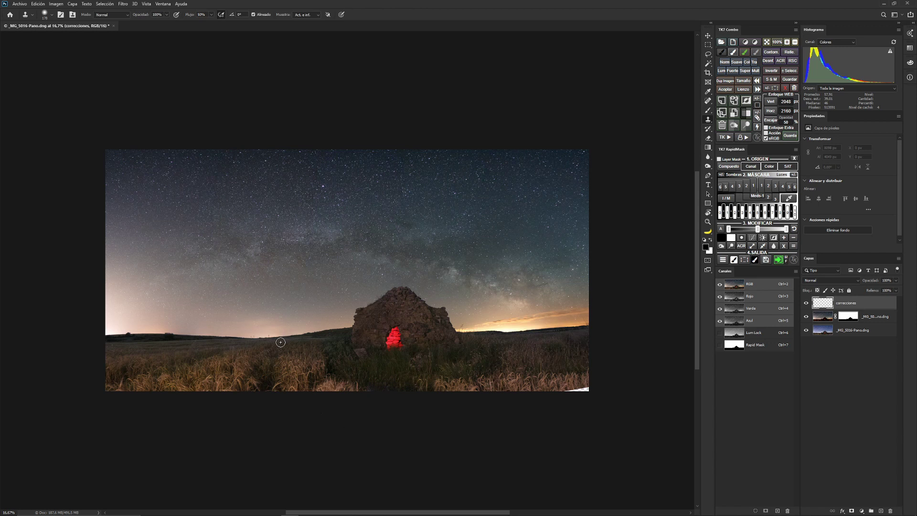
{"action": "scroll", "coordinate": [266, 374], "scroll_direction": "up", "scroll_amount": 5}
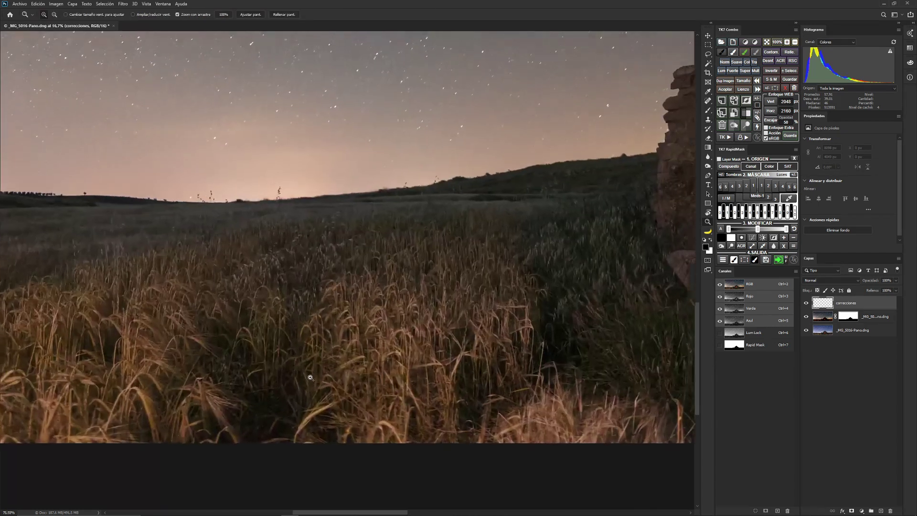
{"action": "left_click_drag", "start_coordinate": [224, 380], "coordinate": [557, 375]}
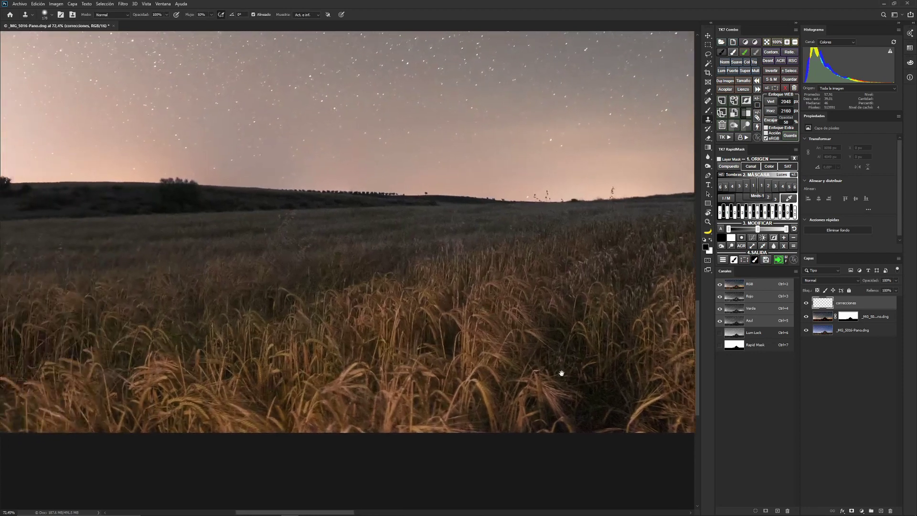
{"action": "left_click_drag", "start_coordinate": [410, 358], "coordinate": [395, 317]}
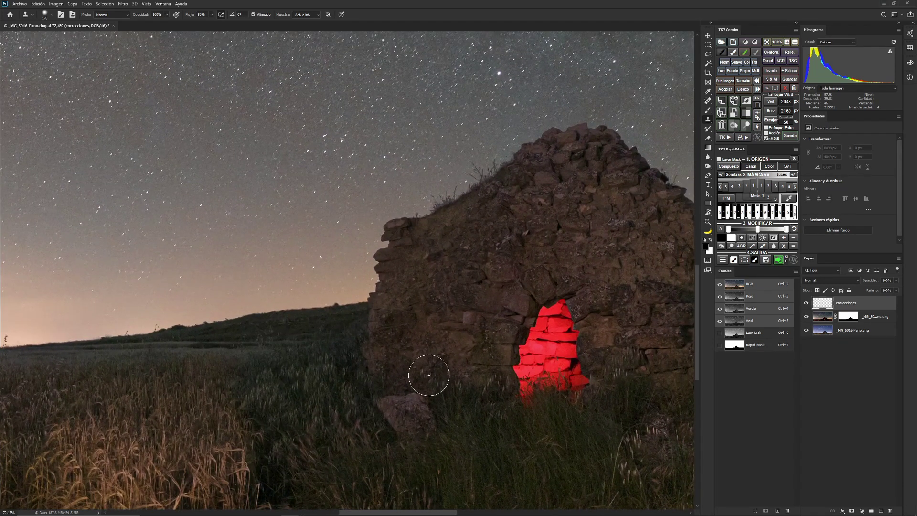
{"action": "mouse_move", "coordinate": [425, 375]}
{"action": "left_mouse_down"}
{"action": "mouse_move", "coordinate": [412, 309]}
{"action": "mouse_move", "coordinate": [422, 326]}
{"action": "mouse_move", "coordinate": [413, 312]}
{"action": "mouse_move", "coordinate": [371, 312]}
{"action": "left_mouse_up"}
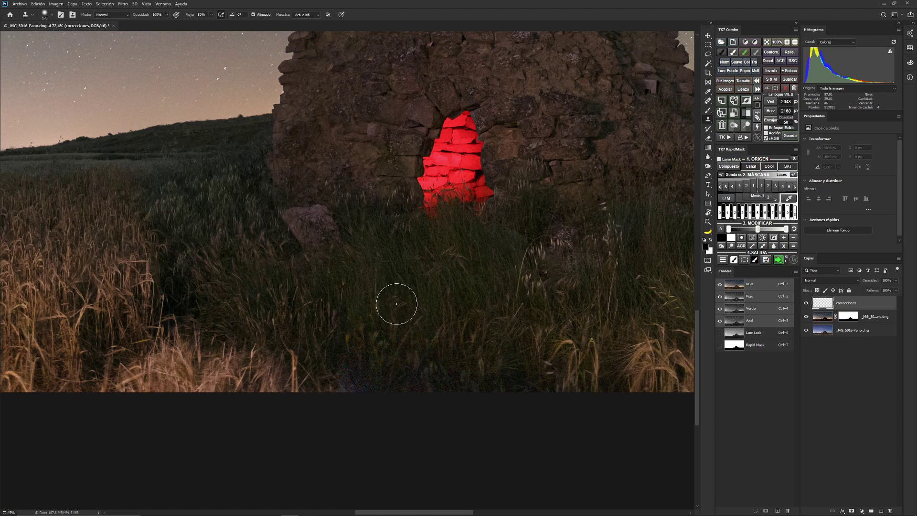
{"action": "left_click", "coordinate": [309, 296], "text": "alt"}
{"action": "mouse_move", "coordinate": [345, 380]}
{"action": "left_mouse_down"}
{"action": "mouse_move", "coordinate": [405, 385]}
{"action": "mouse_move", "coordinate": [437, 374]}
{"action": "mouse_move", "coordinate": [441, 385]}
{"action": "mouse_move", "coordinate": [475, 374]}
{"action": "mouse_move", "coordinate": [512, 389]}
{"action": "left_mouse_up"}
{"action": "left_click", "coordinate": [473, 288], "text": "alt"}
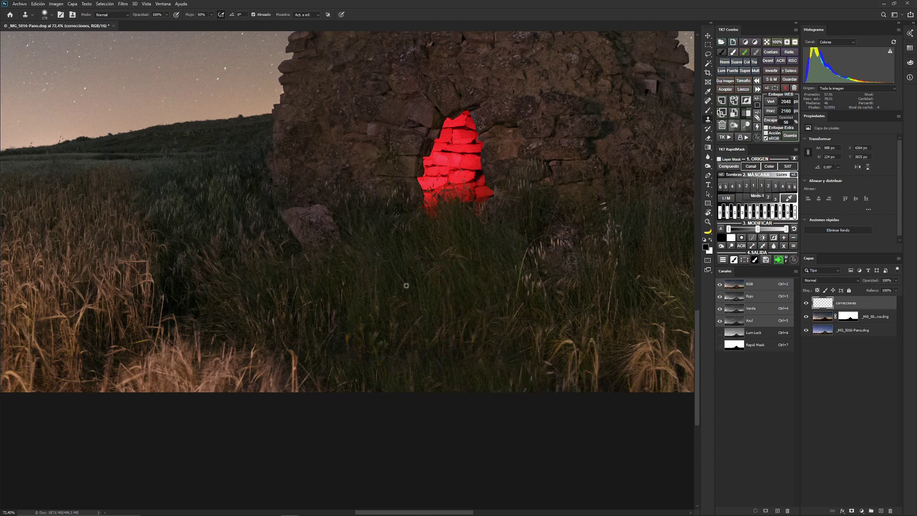
{"action": "mouse_move", "coordinate": [361, 377]}
{"action": "left_mouse_down"}
{"action": "mouse_move", "coordinate": [337, 395]}
{"action": "mouse_move", "coordinate": [324, 385]}
{"action": "mouse_move", "coordinate": [392, 388]}
{"action": "mouse_move", "coordinate": [433, 442]}
{"action": "mouse_move", "coordinate": [484, 419]}
{"action": "mouse_move", "coordinate": [417, 362]}
{"action": "left_mouse_up"}
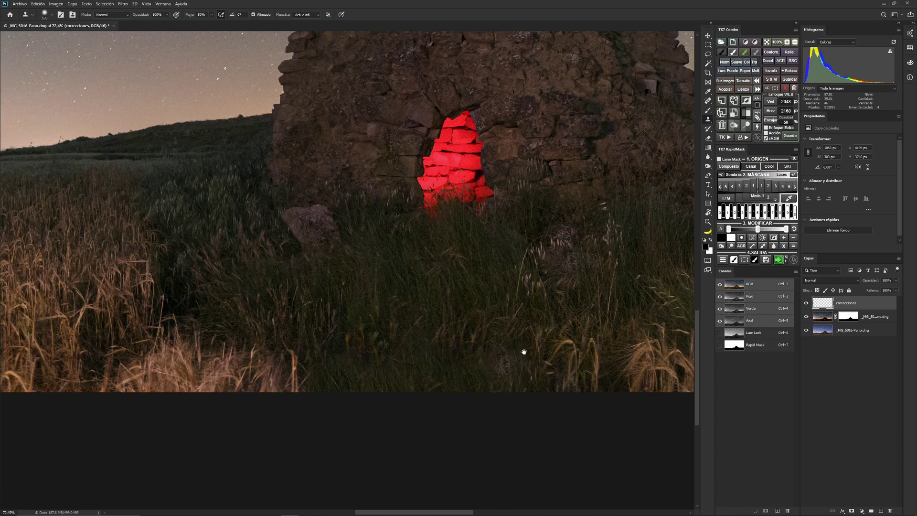
- Clone wheat ears over the transparent wedge in the photo's lower-right corner
{"action": "left_click_drag", "start_coordinate": [524, 352], "coordinate": [403, 338]}
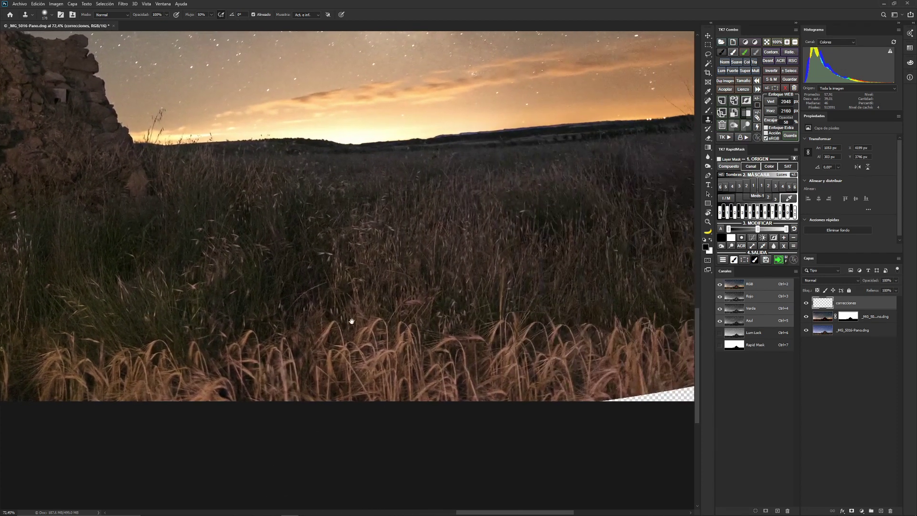
{"action": "left_click_drag", "start_coordinate": [469, 325], "coordinate": [389, 299]}
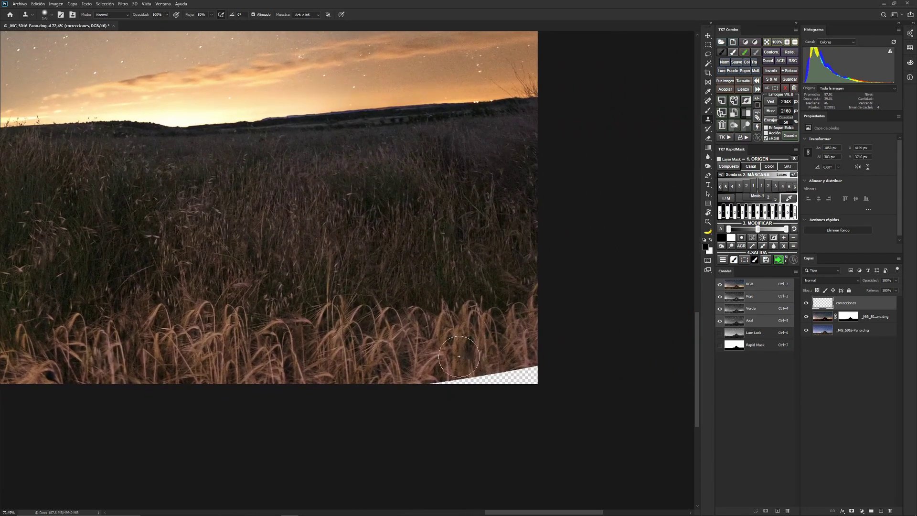
{"action": "left_click", "coordinate": [295, 362], "text": "alt"}
{"action": "mouse_move", "coordinate": [470, 372]}
{"action": "left_mouse_down"}
{"action": "mouse_move", "coordinate": [447, 383]}
{"action": "mouse_move", "coordinate": [461, 376]}
{"action": "left_mouse_up"}
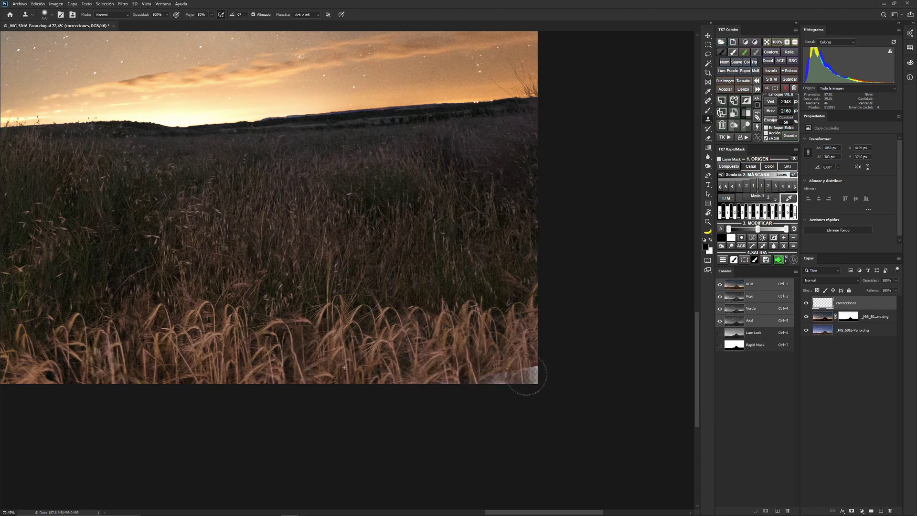
{"action": "left_click", "coordinate": [388, 350], "text": "alt"}
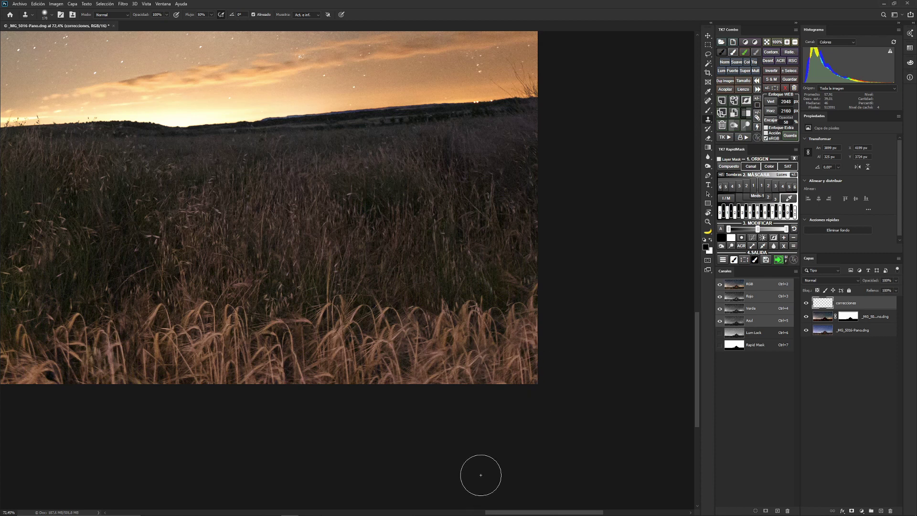
{"action": "mouse_move", "coordinate": [432, 220]}
{"action": "left_mouse_down"}
{"action": "mouse_move", "coordinate": [456, 238]}
{"action": "mouse_move", "coordinate": [454, 299]}
{"action": "mouse_move", "coordinate": [467, 305]}
{"action": "mouse_move", "coordinate": [502, 271]}
{"action": "mouse_move", "coordinate": [403, 318]}
{"action": "mouse_move", "coordinate": [401, 328]}
{"action": "mouse_move", "coordinate": [470, 350]}
{"action": "left_mouse_up"}
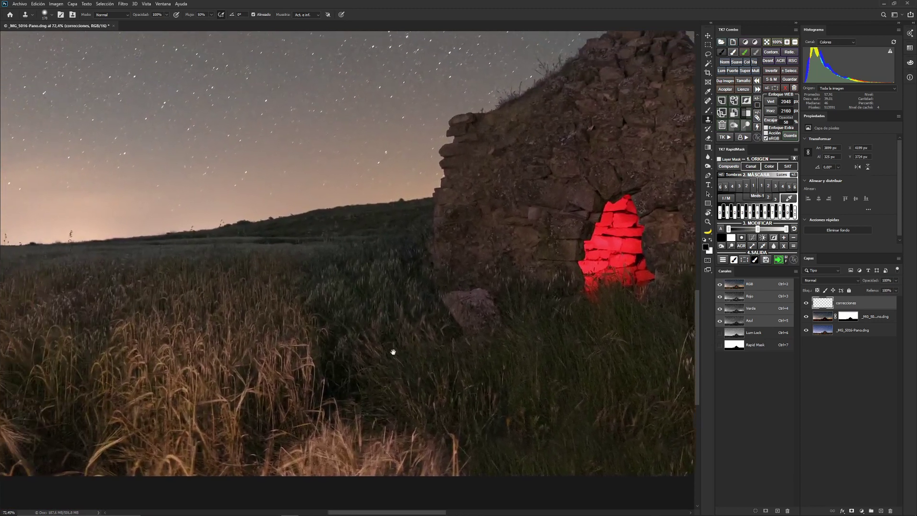
- Group the "correcciones" layer with the two panorama layers in a group named "Fusión" and expand it
{"action": "left_click_drag", "start_coordinate": [387, 352], "coordinate": [492, 312]}
{"action": "mouse_move", "coordinate": [438, 342]}
{"action": "left_mouse_down"}
{"action": "mouse_move", "coordinate": [411, 329]}
{"action": "mouse_move", "coordinate": [430, 314]}
{"action": "mouse_move", "coordinate": [442, 330]}
{"action": "mouse_move", "coordinate": [449, 325]}
{"action": "mouse_move", "coordinate": [432, 323]}
{"action": "mouse_move", "coordinate": [404, 352]}
{"action": "mouse_move", "coordinate": [430, 318]}
{"action": "mouse_move", "coordinate": [471, 318]}
{"action": "mouse_move", "coordinate": [430, 313]}
{"action": "mouse_move", "coordinate": [432, 322]}
{"action": "mouse_move", "coordinate": [431, 310]}
{"action": "left_mouse_up"}
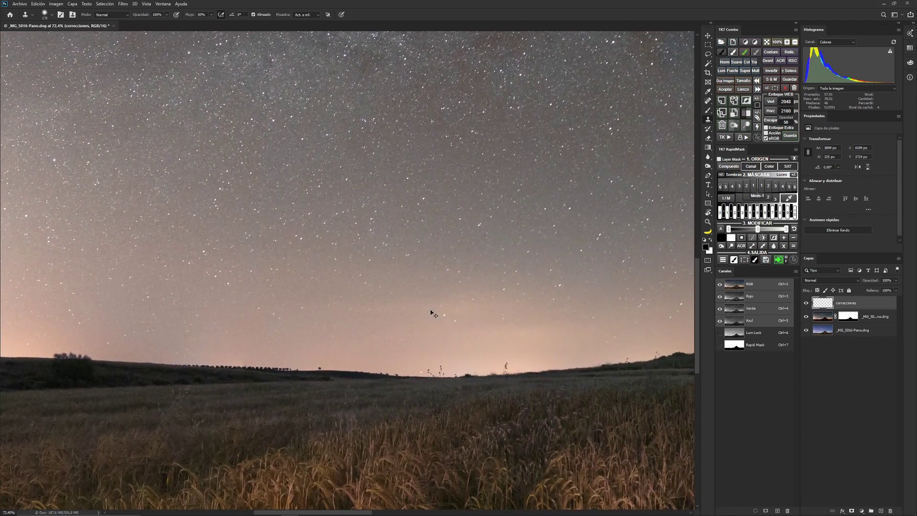
{"action": "key", "text": "ctrl+0"}
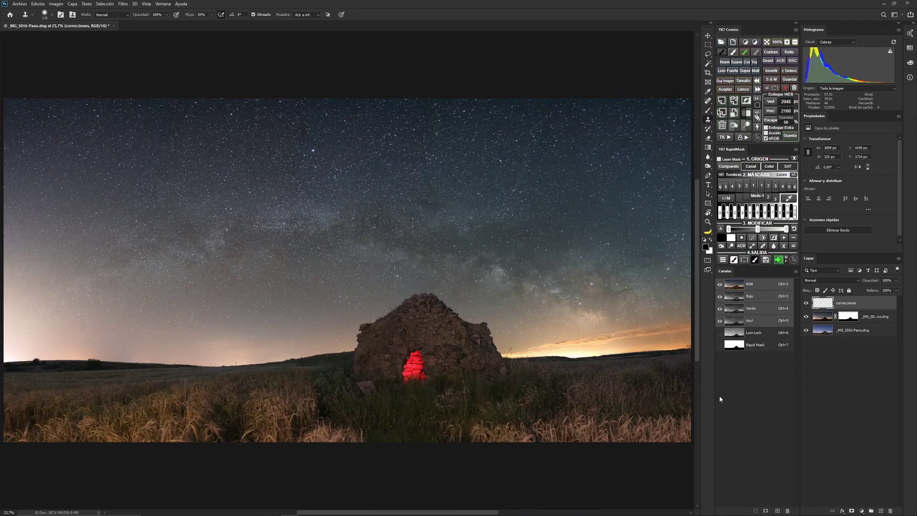
{"action": "key", "text": "z"}
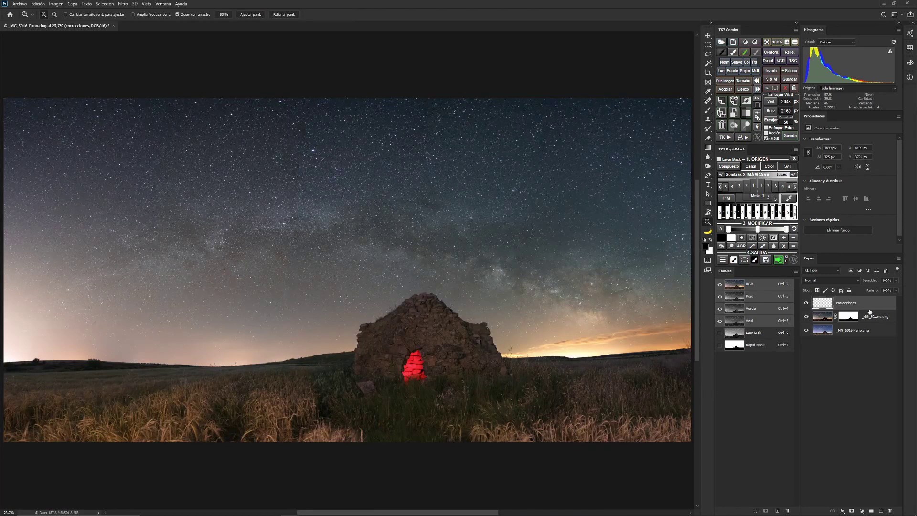
{"action": "left_click", "coordinate": [887, 333], "text": "shift"}
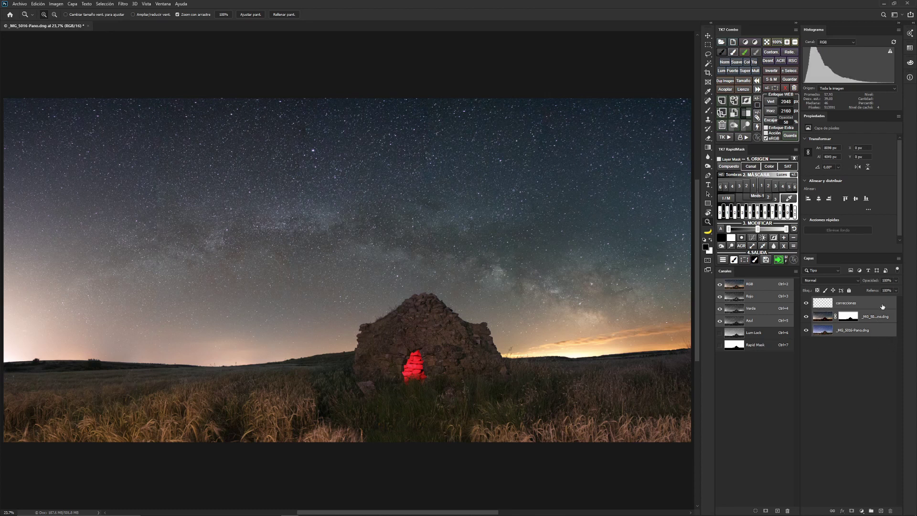
{"action": "key", "text": "ctrl+g"}
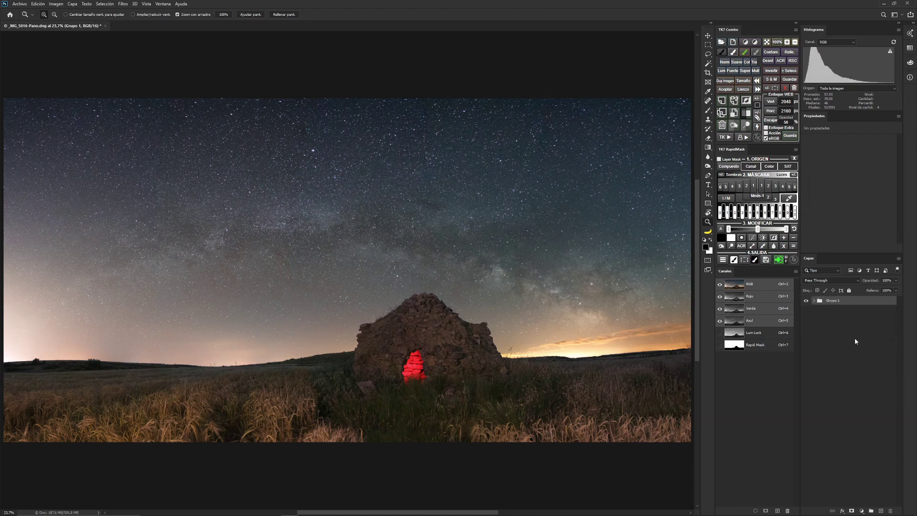
{"action": "double_click", "coordinate": [834, 301]}
{"action": "type", "text": "Fusión"}
{"action": "key", "text": "Return"}
{"action": "left_click", "coordinate": [815, 301]}
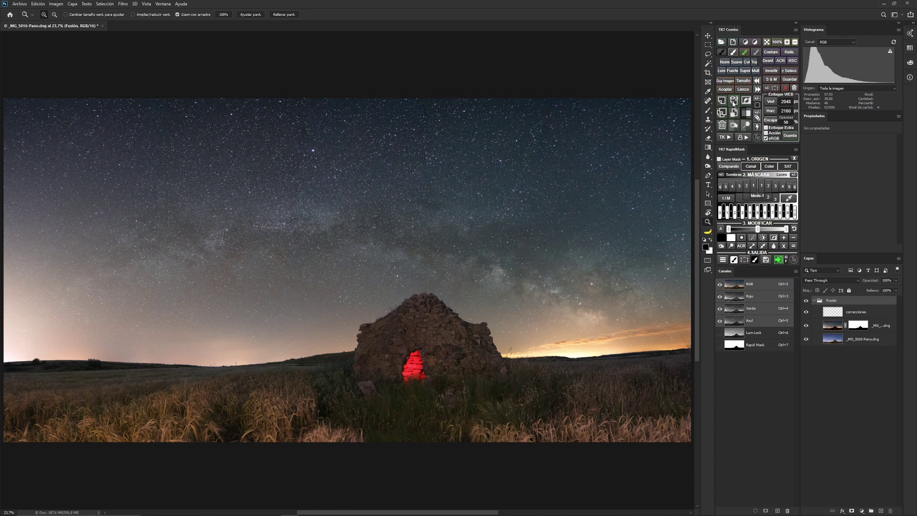
- Stamp all visible layers into a new top layer and name it "Filtro ACR"
{"action": "left_click", "coordinate": [734, 101]}
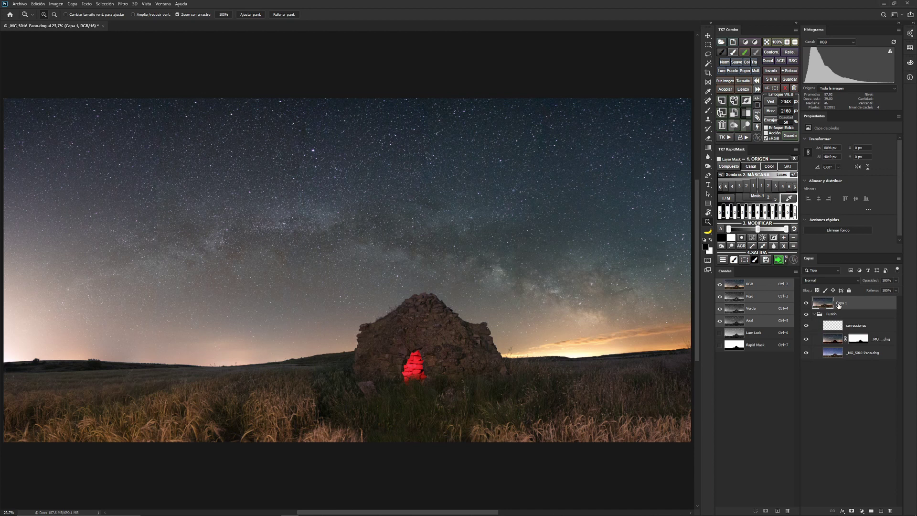
{"action": "double_click", "coordinate": [843, 303]}
{"action": "type", "text": "Filtro ACR"}
{"action": "key", "text": "Return"}
- Apply the Camera Raw filter to the "Filtro ACR" layer with Highlights -70, Texture +6, Clarity +29 and Dehaze +11
{"action": "left_click", "coordinate": [124, 4]}
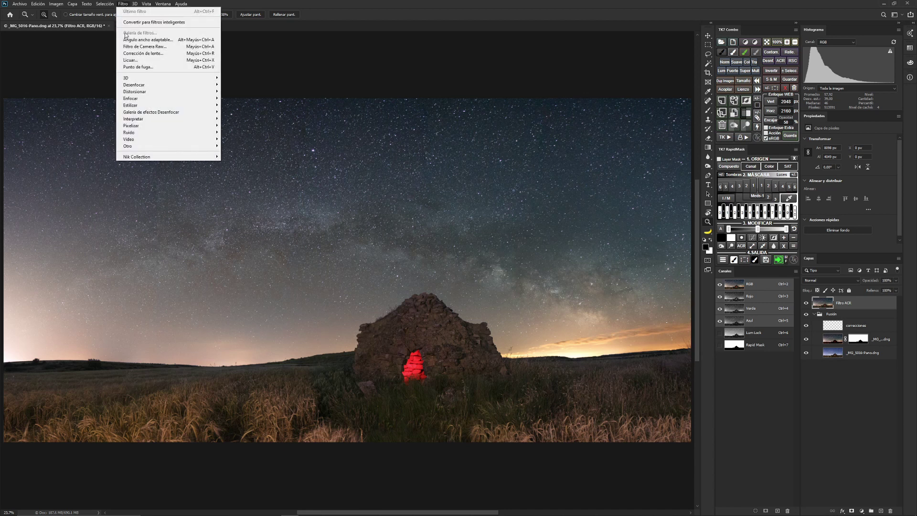
{"action": "left_click", "coordinate": [137, 48]}
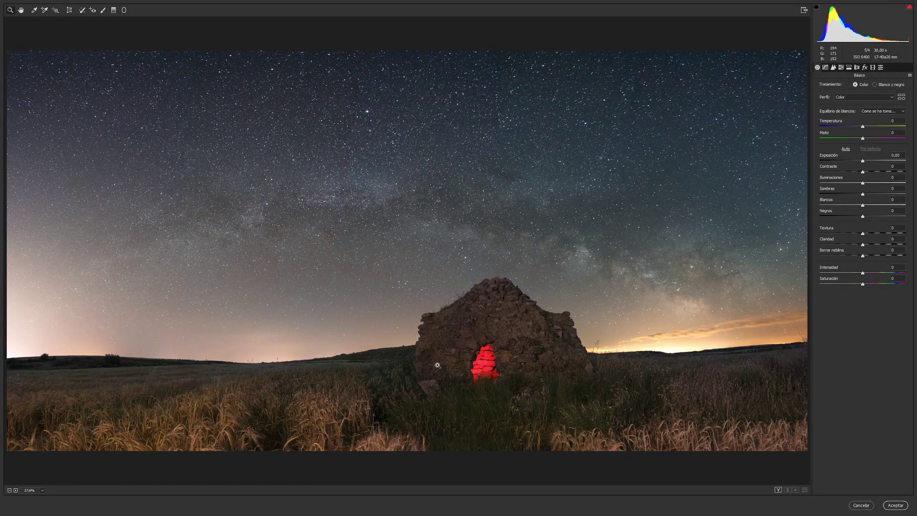
{"action": "left_click_drag", "start_coordinate": [863, 185], "coordinate": [836, 197]}
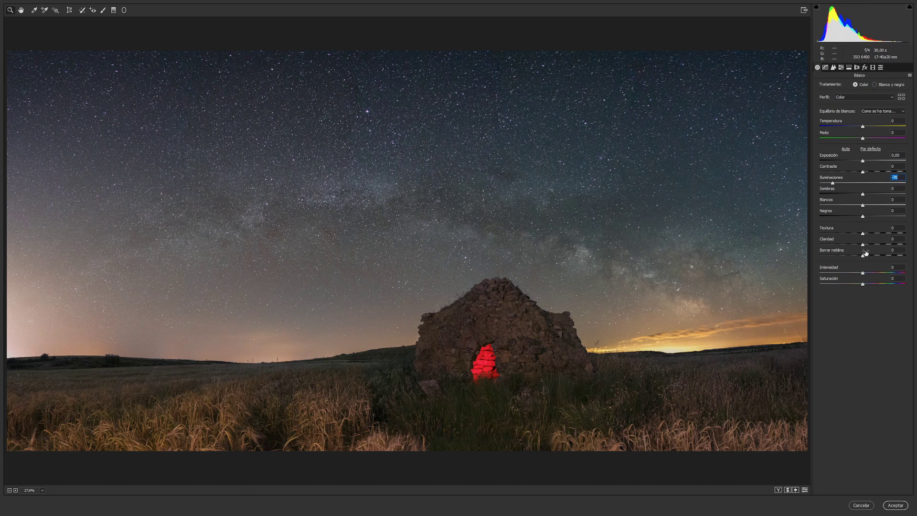
{"action": "mouse_move", "coordinate": [863, 245]}
{"action": "left_mouse_down"}
{"action": "mouse_move", "coordinate": [878, 248]}
{"action": "mouse_move", "coordinate": [870, 258]}
{"action": "mouse_move", "coordinate": [867, 237]}
{"action": "left_mouse_up"}
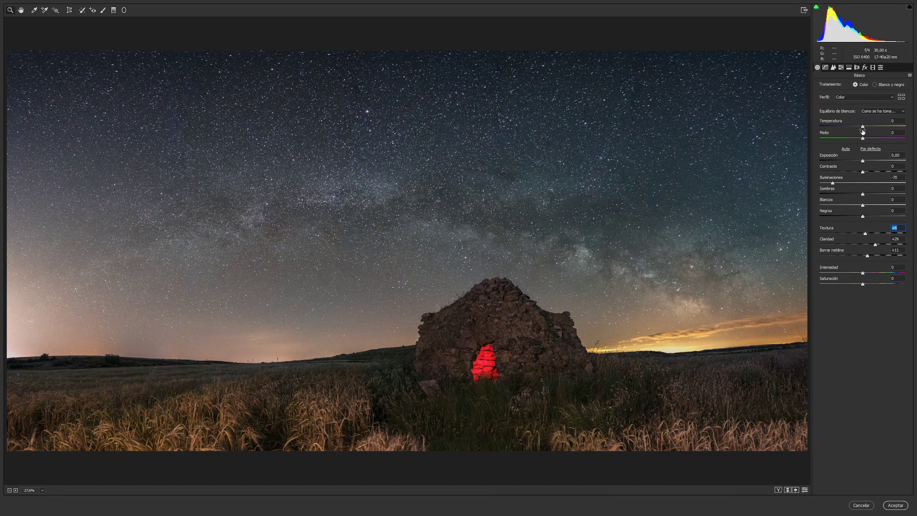
- Set the Camera Raw Temperature to +6 and Exposure to -0.20, raise the Shadows slightly, and accept the filter
{"action": "left_click_drag", "start_coordinate": [864, 130], "coordinate": [866, 128]}
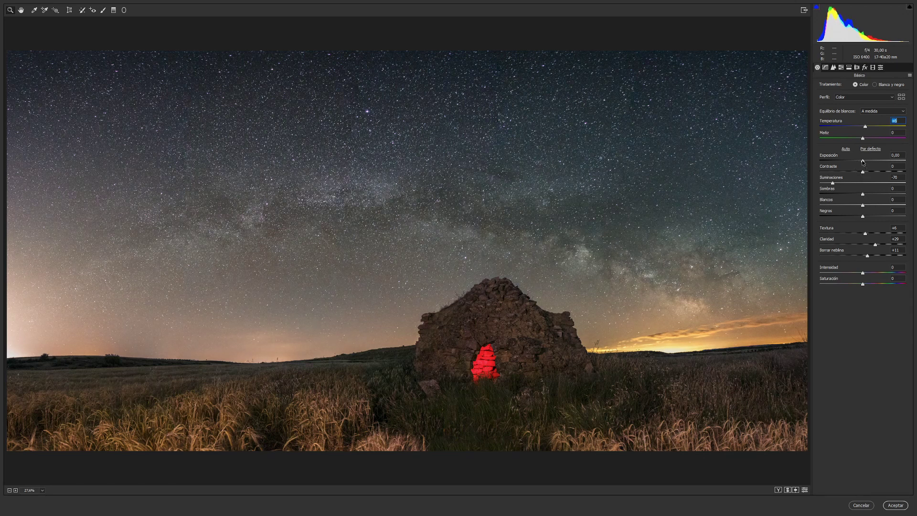
{"action": "left_click_drag", "start_coordinate": [863, 163], "coordinate": [861, 163]}
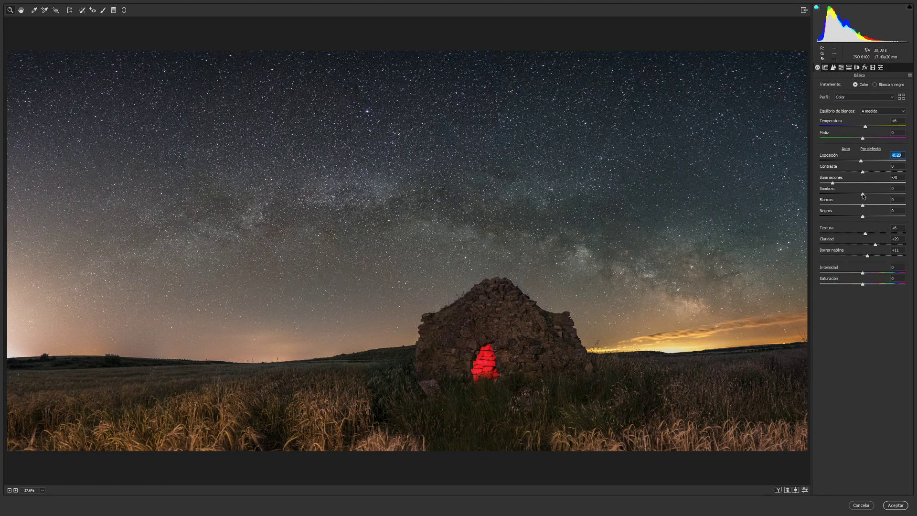
{"action": "left_click_drag", "start_coordinate": [863, 195], "coordinate": [872, 197]}
{"action": "left_click", "coordinate": [896, 505]}
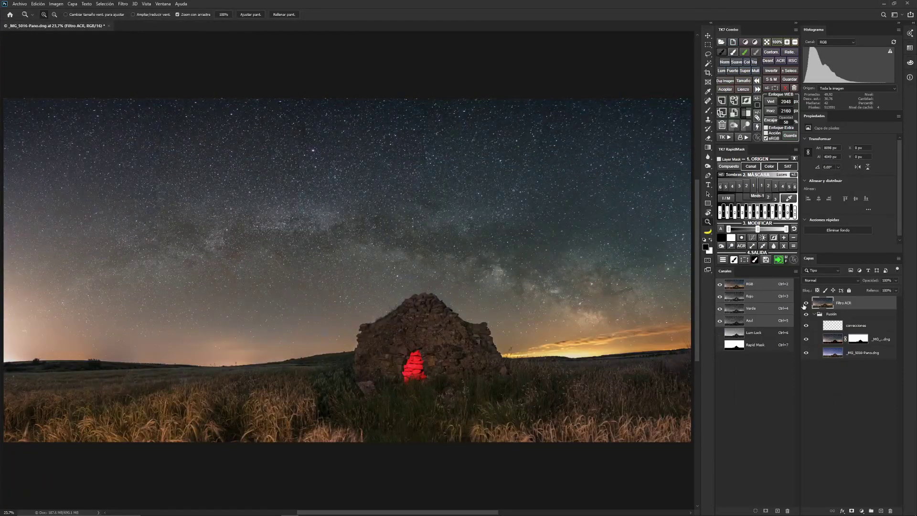
- Compare the image with and without the "Filtro ACR" layer
{"action": "left_click", "coordinate": [806, 304]}
{"action": "left_click", "coordinate": [807, 304]}
{"action": "left_click", "coordinate": [807, 304]}
{"action": "left_click", "coordinate": [807, 303]}
- Add a "Burn (black paint)" layer and darken the light pollution above the left horizon with a color sampled from the dark upper sky
{"action": "key", "text": "v"}
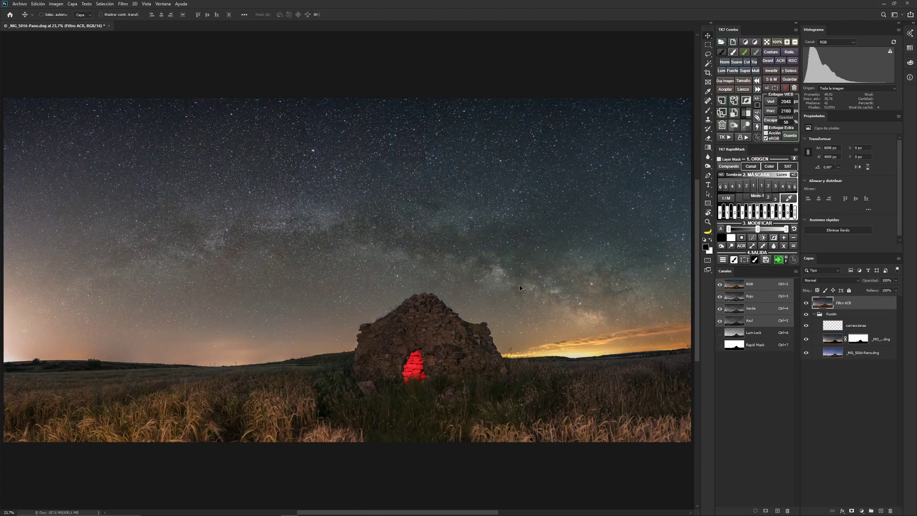
{"action": "key", "text": "z"}
{"action": "left_click", "coordinate": [523, 289], "text": "alt"}
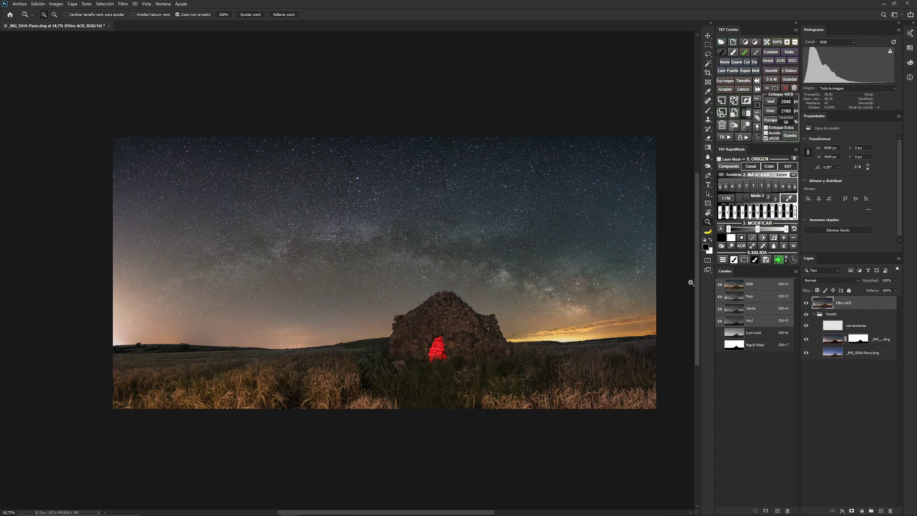
{"action": "left_click", "coordinate": [734, 126]}
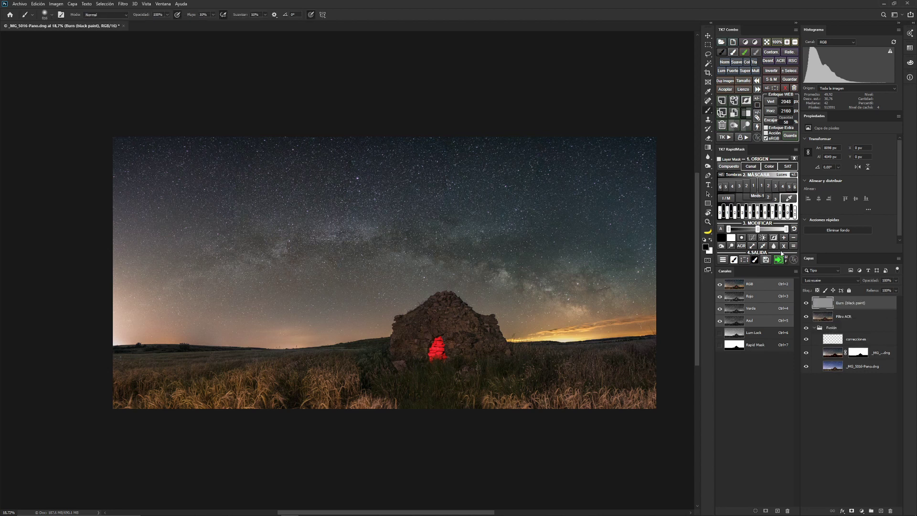
{"action": "left_click", "coordinate": [573, 188], "text": "alt"}
{"action": "left_click_drag", "start_coordinate": [142, 330], "coordinate": [244, 270]}
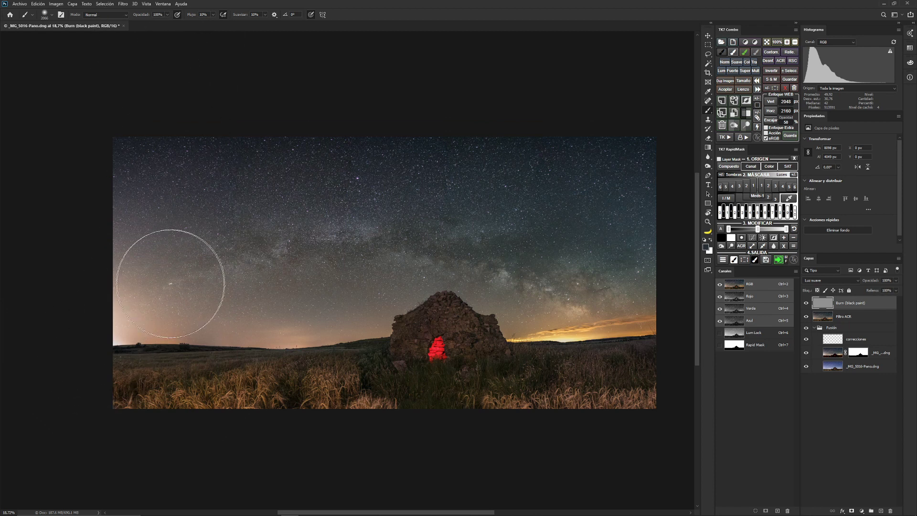
{"action": "mouse_move", "coordinate": [171, 280]}
{"action": "left_mouse_down"}
{"action": "mouse_move", "coordinate": [204, 278]}
{"action": "mouse_move", "coordinate": [188, 273]}
{"action": "left_mouse_up"}
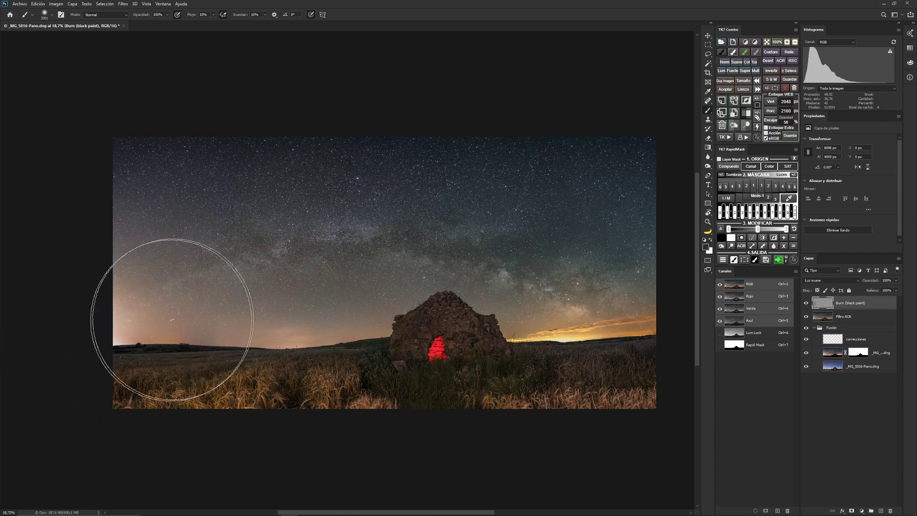
{"action": "left_click_drag", "start_coordinate": [139, 330], "coordinate": [64, 323]}
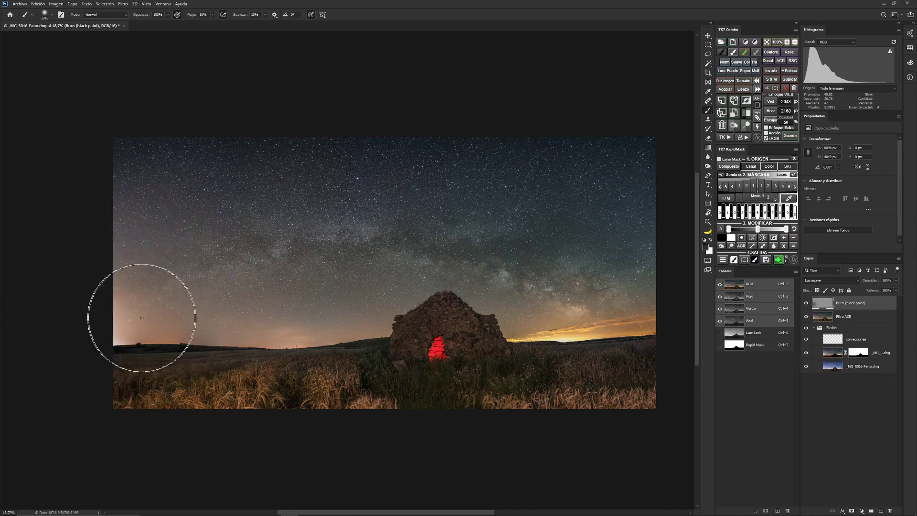
{"action": "mouse_move", "coordinate": [297, 327]}
{"action": "left_mouse_down"}
{"action": "mouse_move", "coordinate": [340, 328]}
{"action": "mouse_move", "coordinate": [223, 331]}
{"action": "left_mouse_up"}
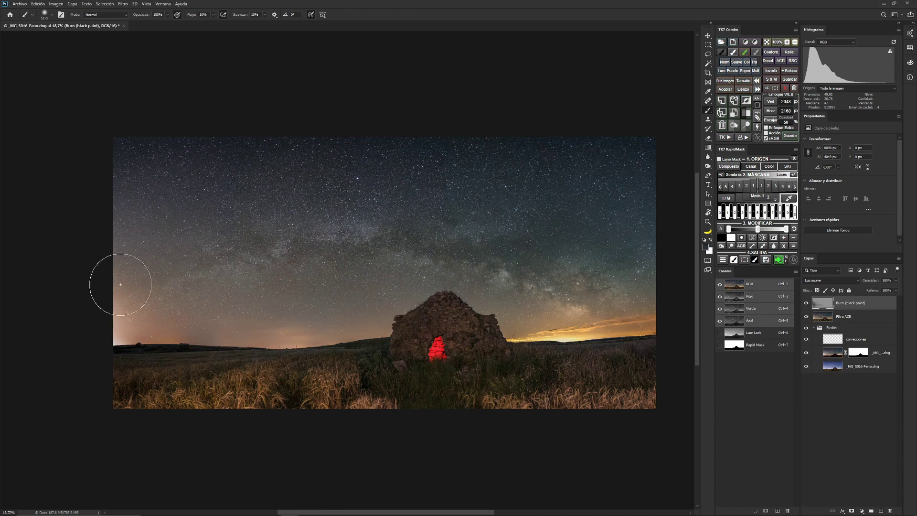
{"action": "left_click_drag", "start_coordinate": [306, 341], "coordinate": [293, 346]}
- Compare the sky's light pollution with and without the "Burn (black paint)" layer
{"action": "left_click", "coordinate": [807, 303]}
{"action": "left_click", "coordinate": [807, 302]}
{"action": "left_click", "coordinate": [807, 302]}
{"action": "left_click", "coordinate": [807, 302]}
{"action": "left_click", "coordinate": [807, 303]}
{"action": "left_click", "coordinate": [807, 304]}
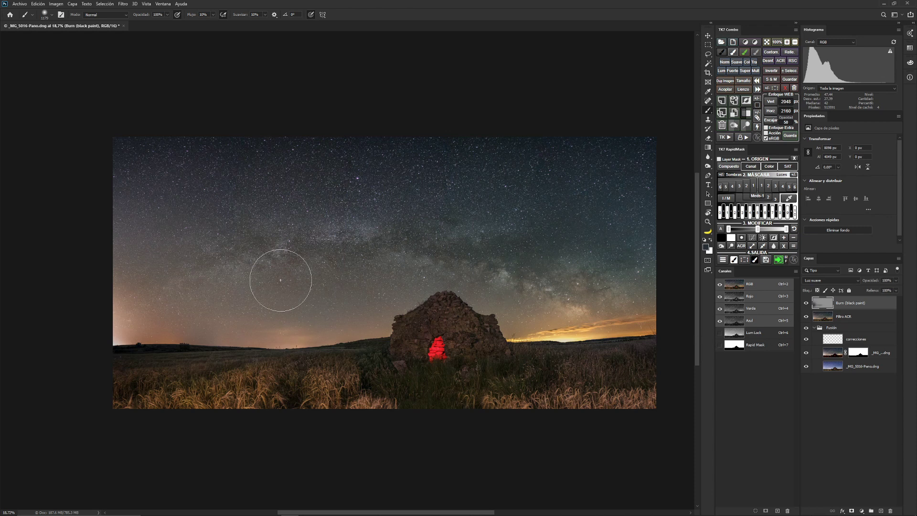
- Rename the painted burn layer "contaminacion luminica"
{"action": "double_click", "coordinate": [850, 304]}
{"action": "type", "text": "contaminacion luminica"}
{"action": "key", "text": "Return"}
- Add new Burn and Dodge layers and put both in an expanded group named "D&B via lactea"
{"action": "left_click", "coordinate": [733, 126]}
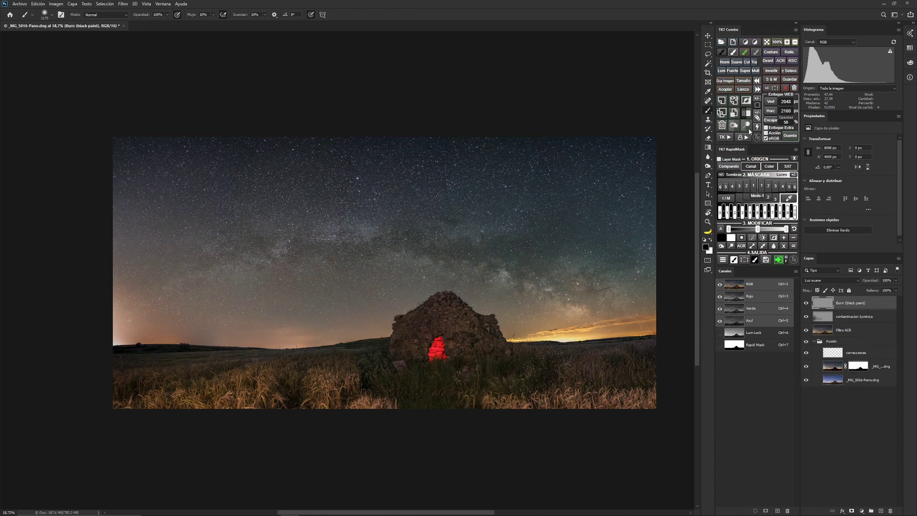
{"action": "left_click", "coordinate": [747, 125]}
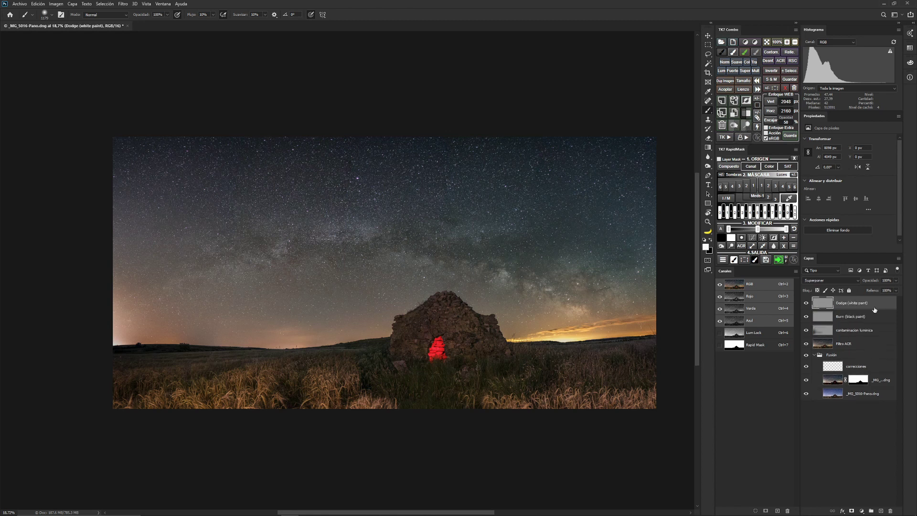
{"action": "left_click", "coordinate": [876, 318], "text": "shift"}
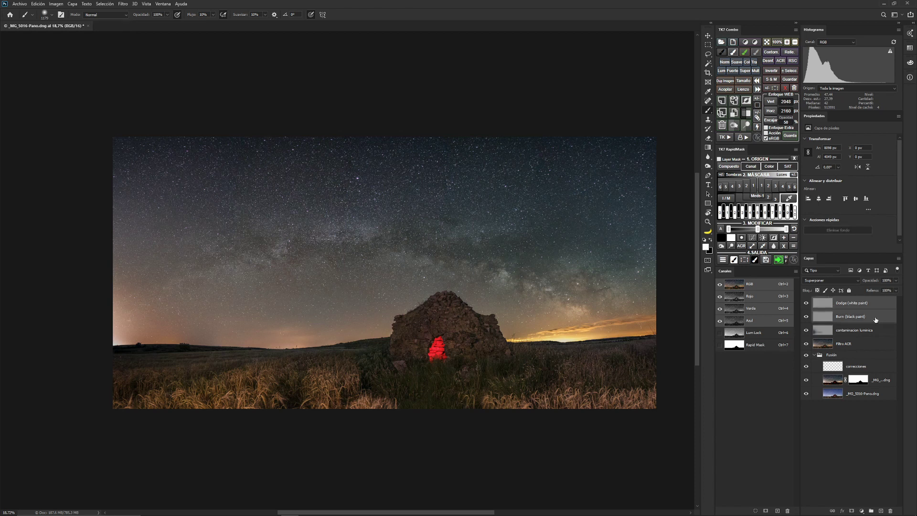
{"action": "key", "text": "ctrl+g"}
{"action": "double_click", "coordinate": [832, 301]}
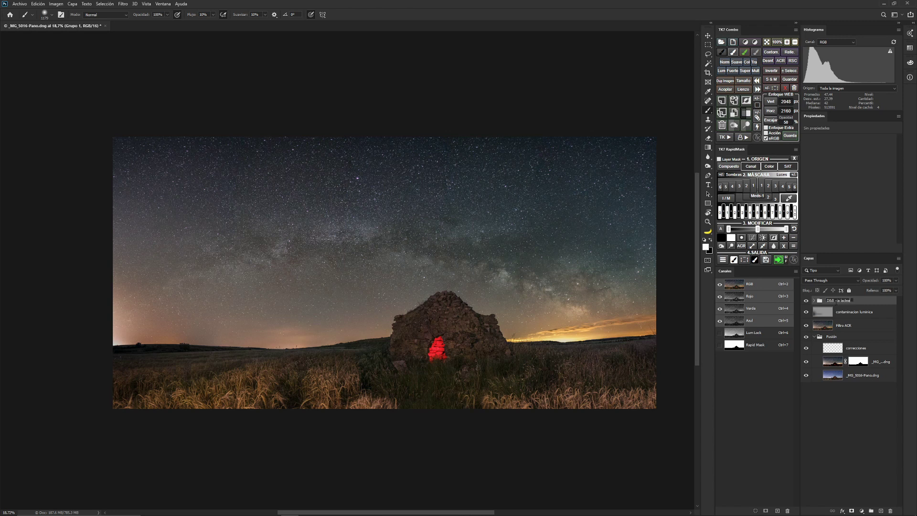
{"action": "key", "text": "Return"}
{"action": "left_click", "coordinate": [815, 301]}
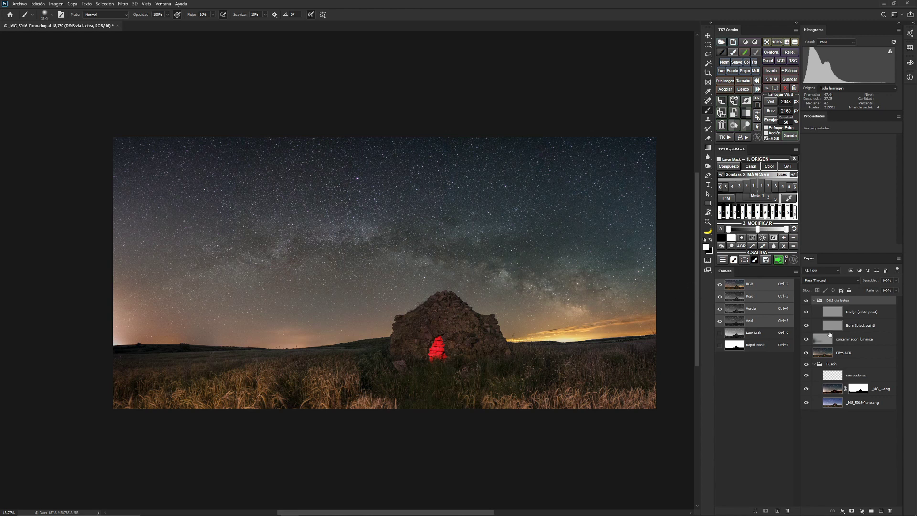
- Build a Lights 2 luminosity mask from the composite and apply it to a new group holding the "Dodge (white paint)" layer
{"action": "left_click", "coordinate": [833, 314]}
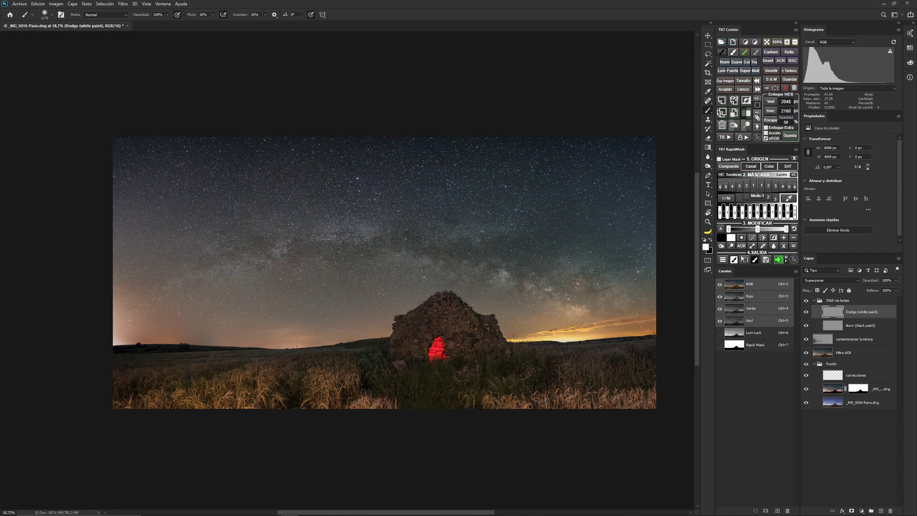
{"action": "left_click", "coordinate": [730, 168]}
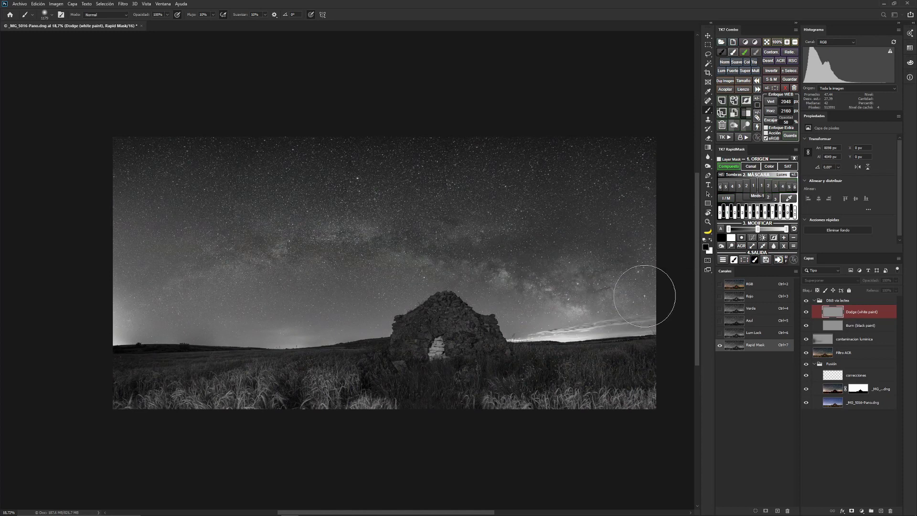
{"action": "left_click", "coordinate": [769, 188]}
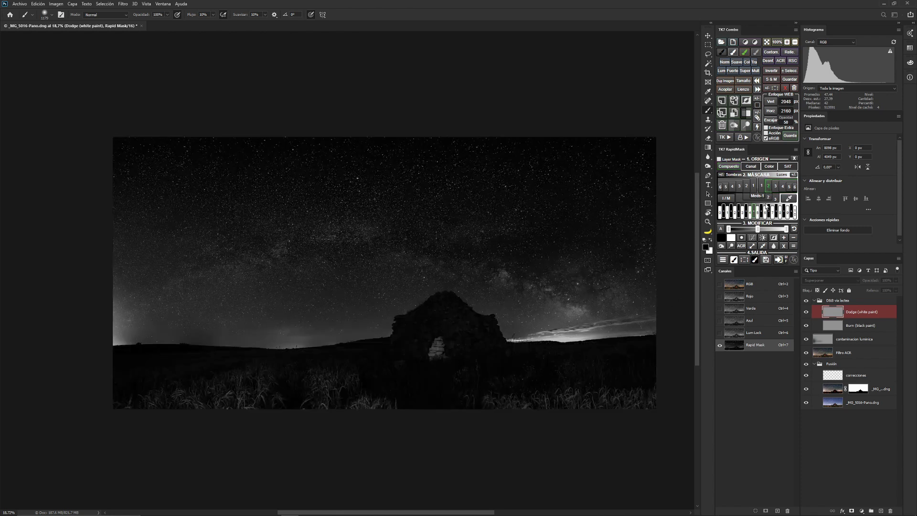
{"action": "left_click", "coordinate": [776, 187]}
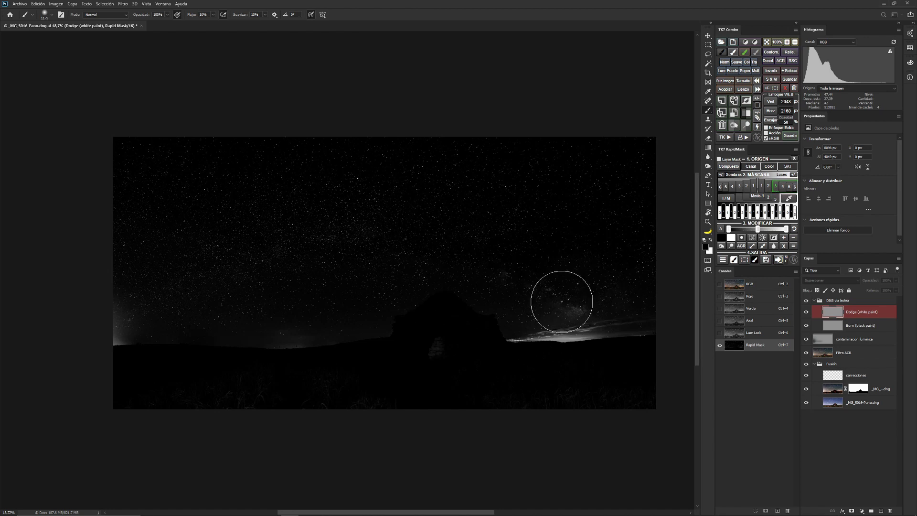
{"action": "left_click", "coordinate": [769, 188]}
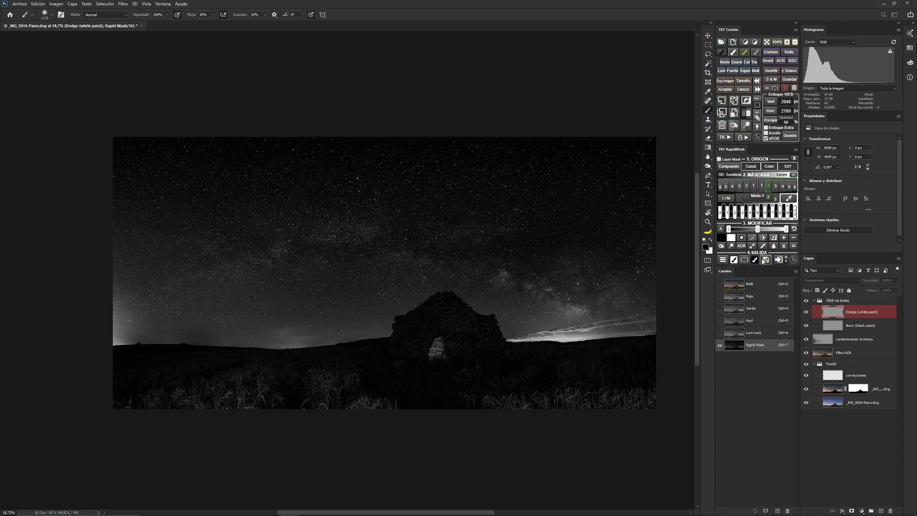
{"action": "left_click", "coordinate": [751, 115]}
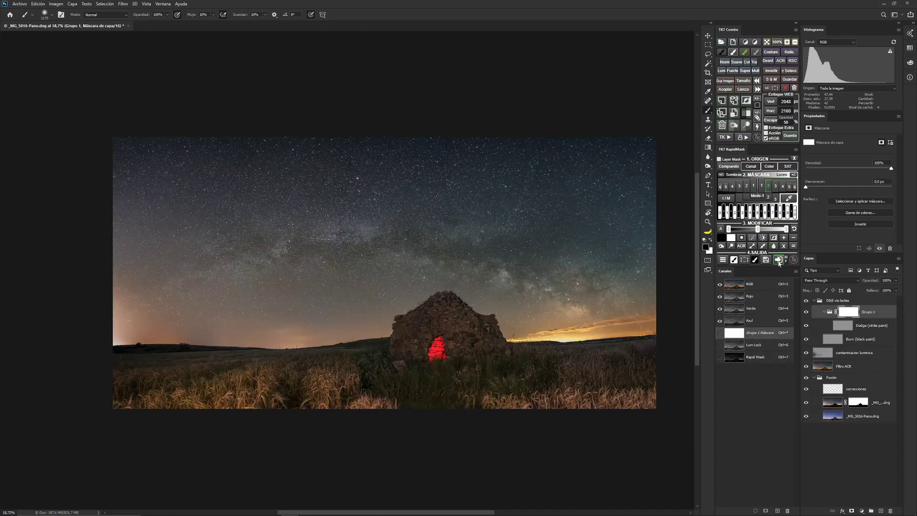
{"action": "left_click", "coordinate": [778, 261]}
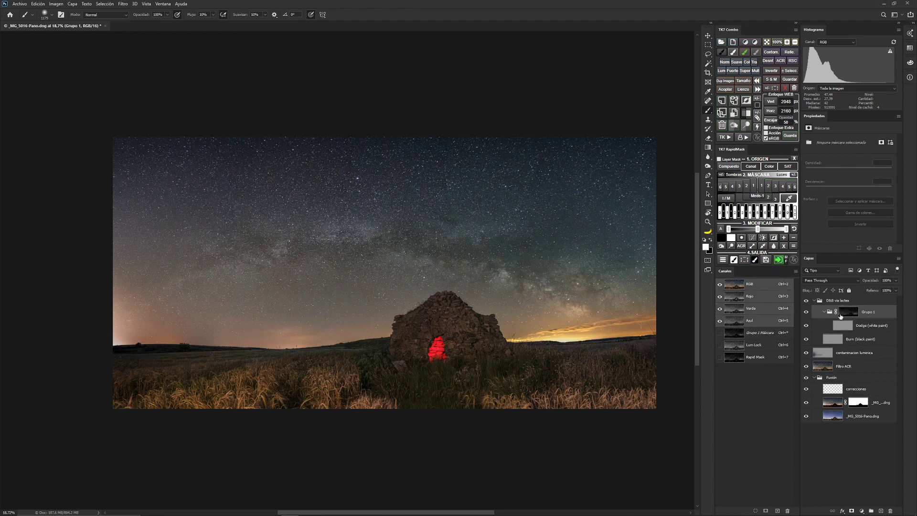
- Build a Shadows 3 luminosity mask from the composite and apply it to a new group holding the "Burn (black paint)" layer
{"action": "left_click", "coordinate": [857, 342]}
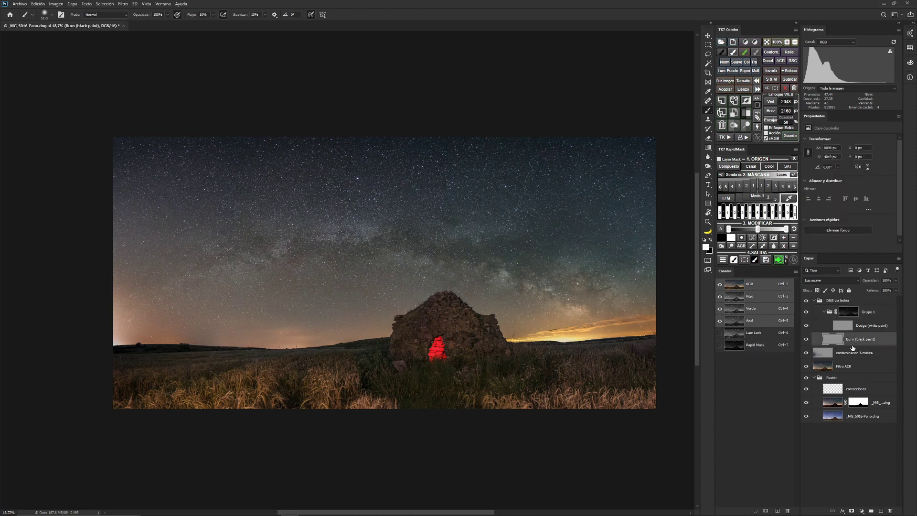
{"action": "left_click", "coordinate": [727, 167]}
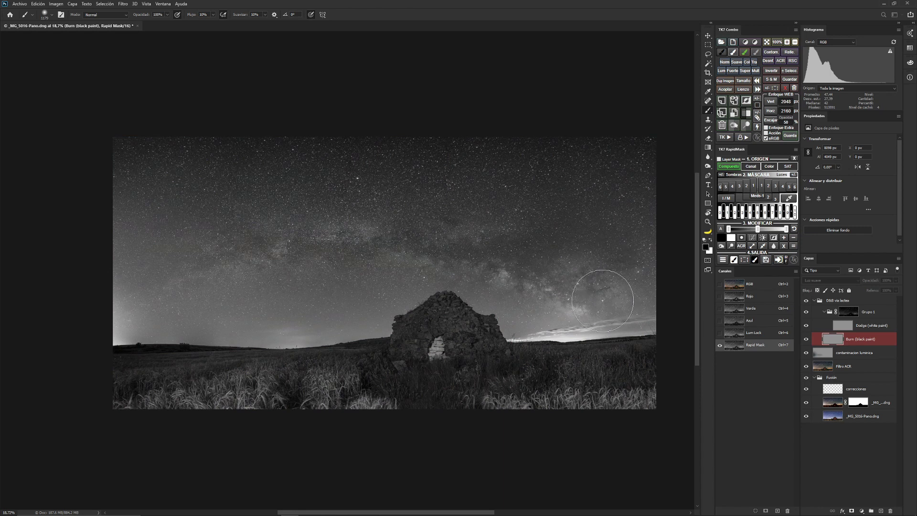
{"action": "left_click", "coordinate": [754, 187]}
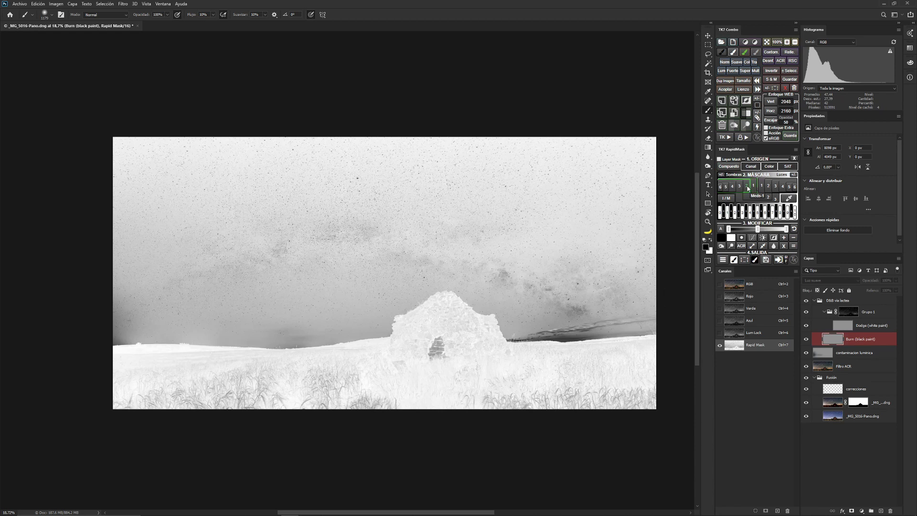
{"action": "left_click", "coordinate": [746, 187]}
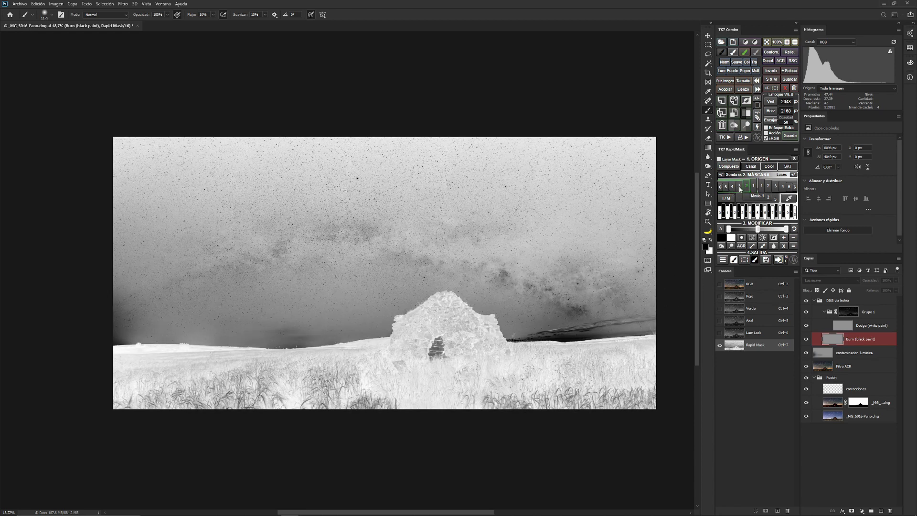
{"action": "left_click", "coordinate": [739, 187]}
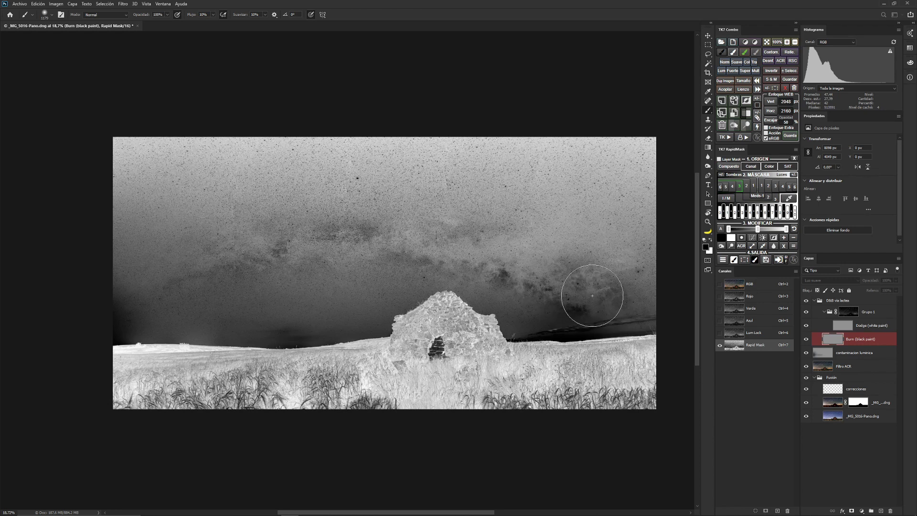
{"action": "left_click", "coordinate": [732, 186]}
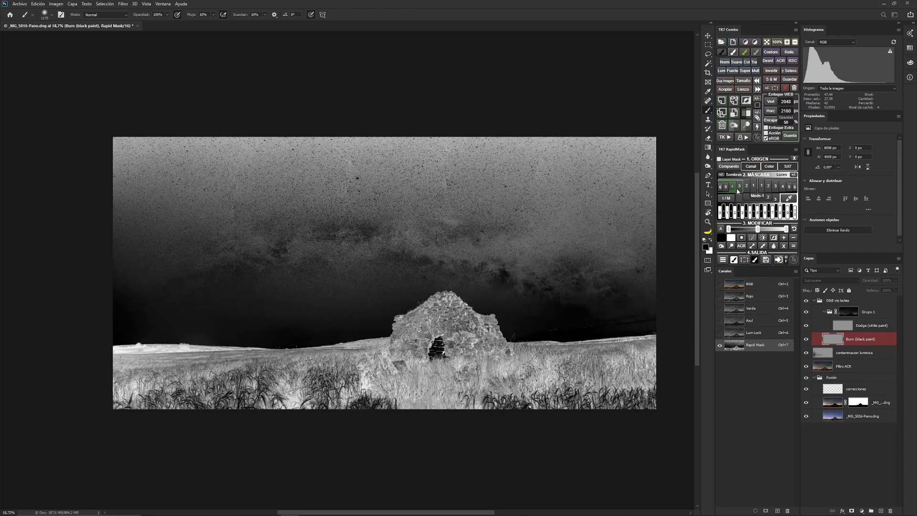
{"action": "left_click", "coordinate": [741, 188]}
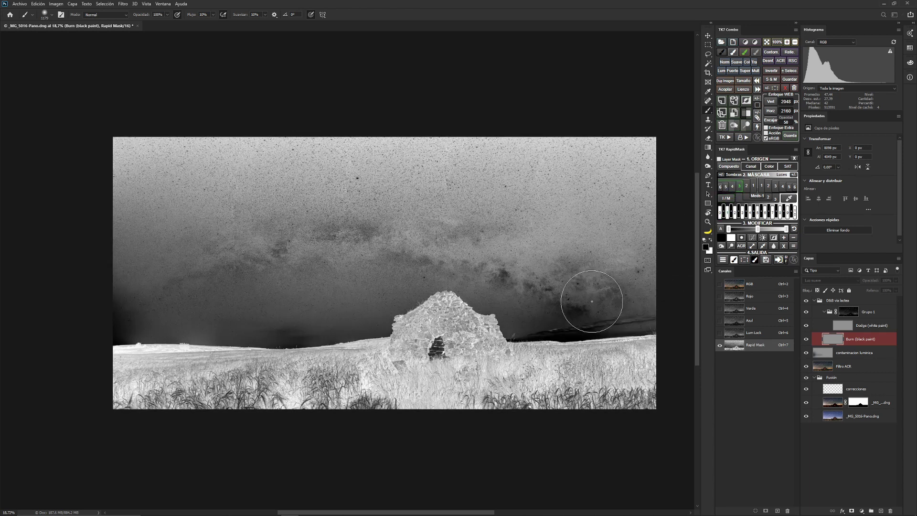
{"action": "left_click", "coordinate": [748, 114]}
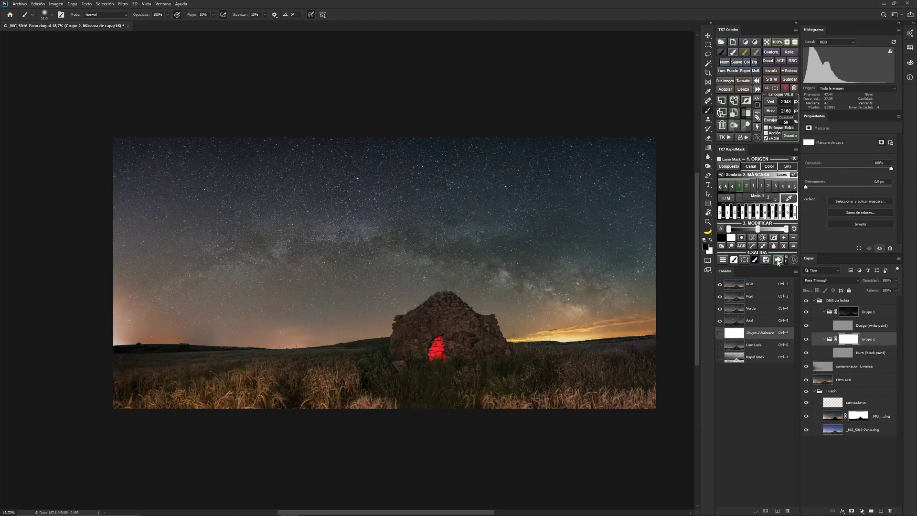
{"action": "left_click", "coordinate": [778, 261]}
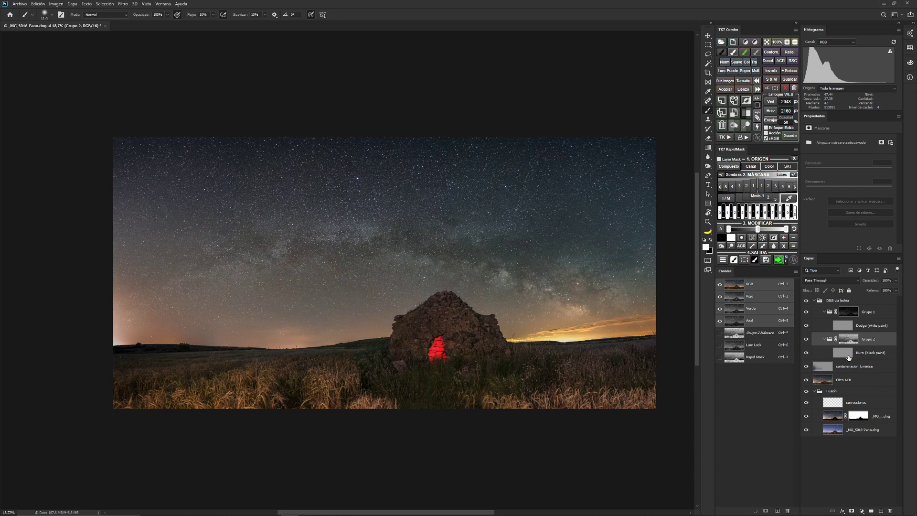
{"action": "left_click", "coordinate": [846, 328]}
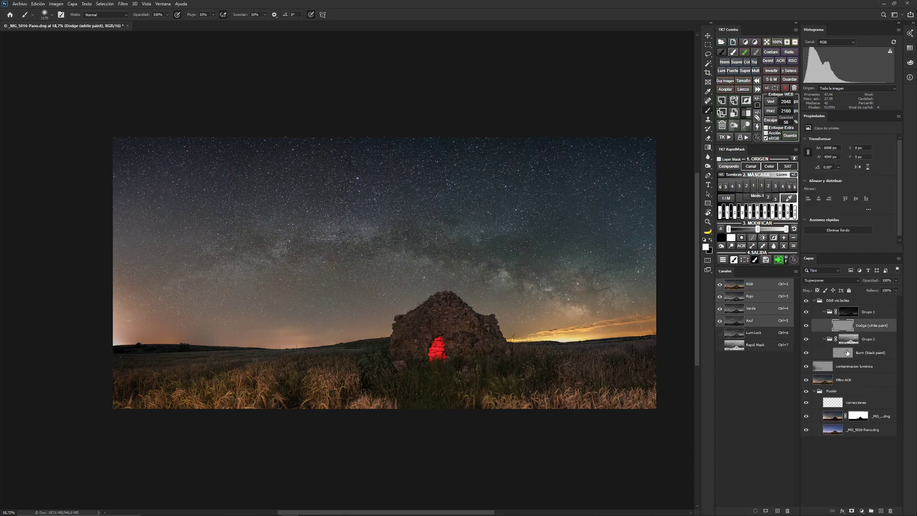
{"action": "left_click", "coordinate": [847, 355]}
{"action": "left_click", "coordinate": [846, 328]}
{"action": "left_click", "coordinate": [847, 355]}
{"action": "left_click", "coordinate": [847, 328]}
{"action": "left_click", "coordinate": [846, 354]}
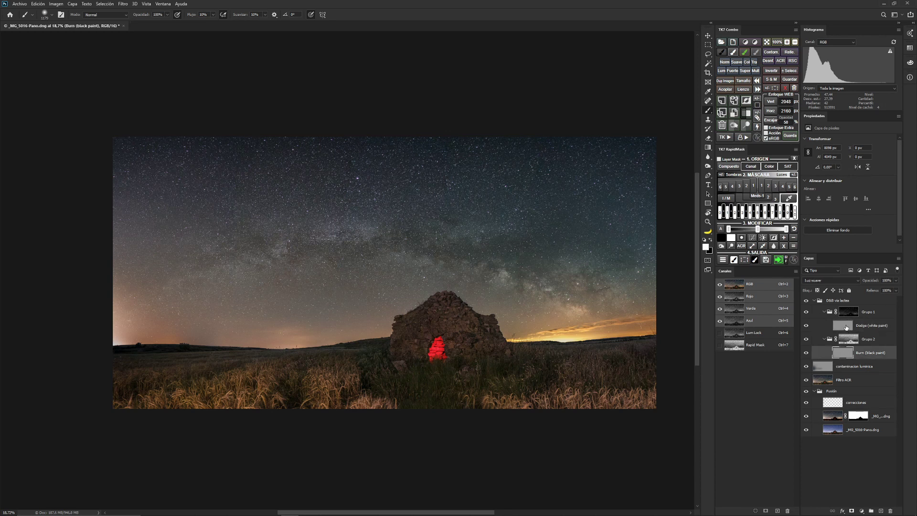
- Paint white along the bright Milky Way band on the masked "Dodge (white paint)" layer of the "D&B via lactea" group
{"action": "left_click", "coordinate": [846, 327]}
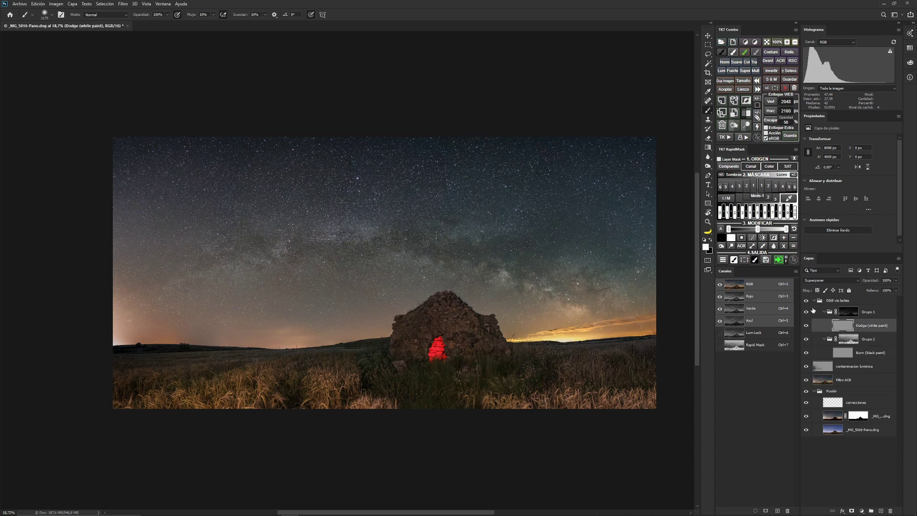
{"action": "left_click_drag", "start_coordinate": [580, 305], "coordinate": [565, 312]}
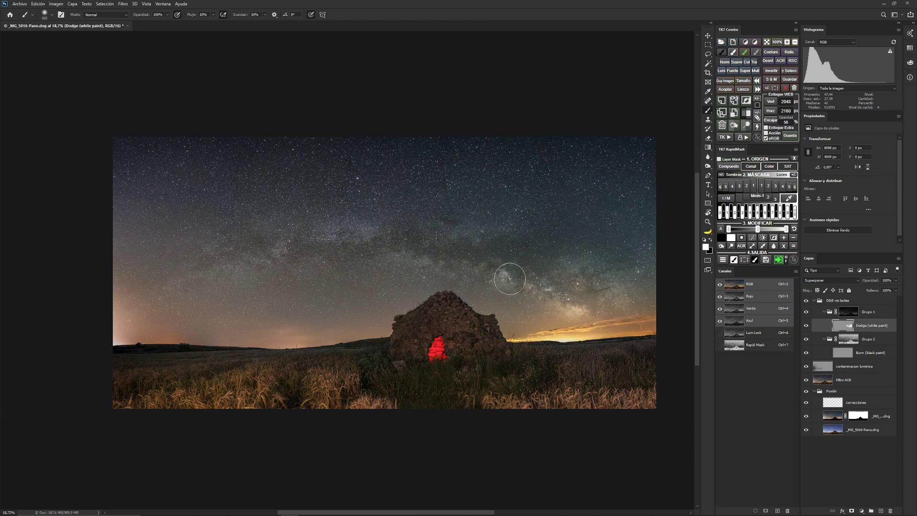
{"action": "left_click_drag", "start_coordinate": [360, 226], "coordinate": [224, 273]}
{"action": "mouse_move", "coordinate": [324, 259]}
{"action": "left_mouse_down"}
{"action": "mouse_move", "coordinate": [385, 249]}
{"action": "mouse_move", "coordinate": [475, 254]}
{"action": "mouse_move", "coordinate": [462, 242]}
{"action": "left_mouse_up"}
- Paint black over the Milky Way's dark dust lanes on the masked "Burn (black paint)" layer
{"action": "left_click", "coordinate": [847, 355]}
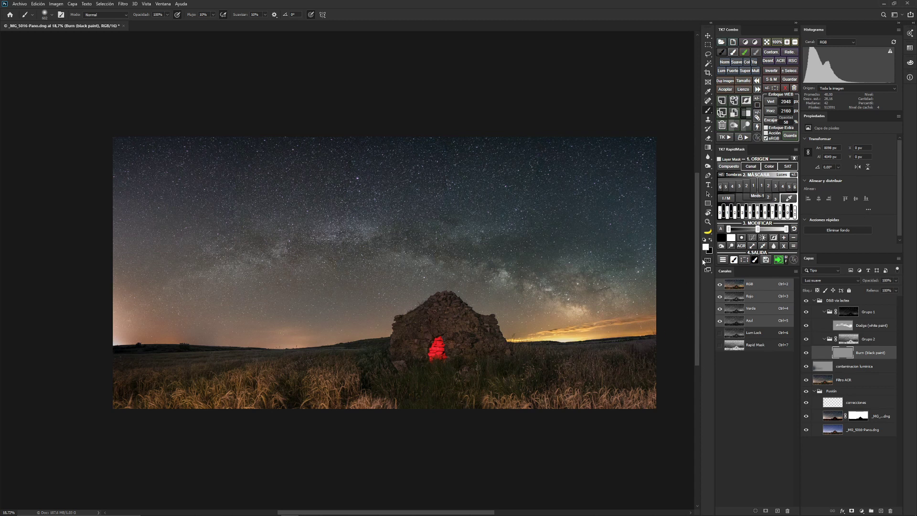
{"action": "key", "text": "x"}
{"action": "mouse_move", "coordinate": [594, 305]}
{"action": "left_mouse_down"}
{"action": "mouse_move", "coordinate": [576, 304]}
{"action": "mouse_move", "coordinate": [608, 291]}
{"action": "left_mouse_up"}
{"action": "mouse_move", "coordinate": [521, 267]}
{"action": "left_mouse_down"}
{"action": "mouse_move", "coordinate": [531, 269]}
{"action": "mouse_move", "coordinate": [502, 271]}
{"action": "left_mouse_up"}
{"action": "mouse_move", "coordinate": [405, 246]}
{"action": "left_mouse_down"}
{"action": "mouse_move", "coordinate": [362, 262]}
{"action": "mouse_move", "coordinate": [291, 244]}
{"action": "left_mouse_up"}
- Compare the Milky Way with and without the "D&B via lactea" group
{"action": "left_click", "coordinate": [843, 327]}
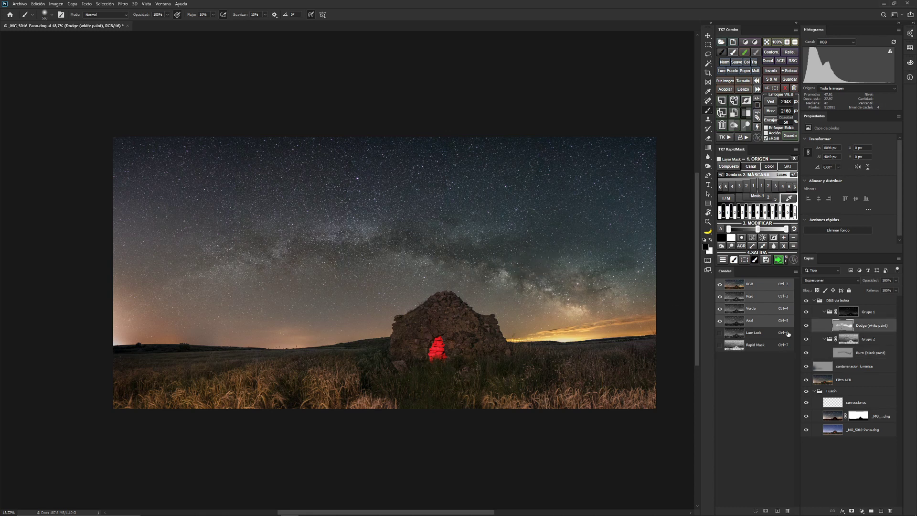
{"action": "key", "text": "x"}
{"action": "left_click", "coordinate": [807, 301]}
{"action": "left_click", "coordinate": [807, 301]}
{"action": "left_click", "coordinate": [807, 301]}
{"action": "left_click", "coordinate": [806, 300]}
{"action": "left_click", "coordinate": [806, 300]}
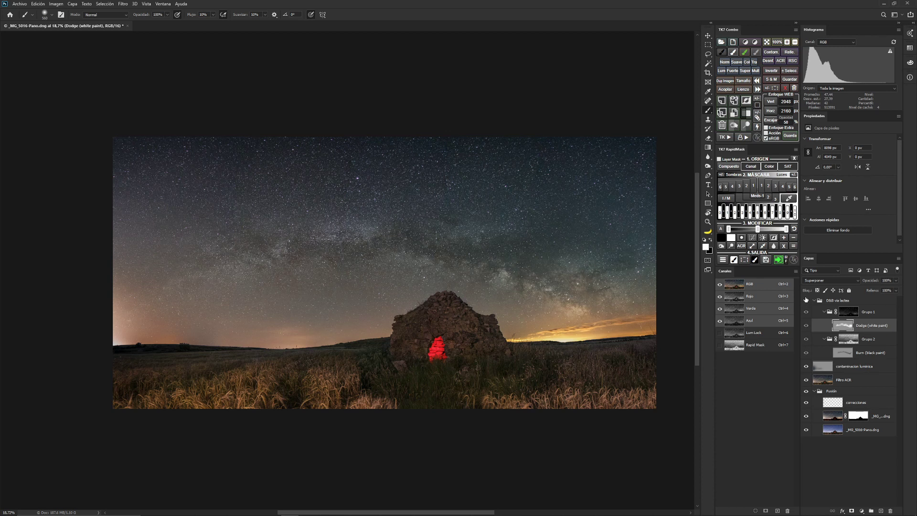
{"action": "left_click", "coordinate": [806, 301]}
{"action": "left_click", "coordinate": [807, 301]}
{"action": "left_click", "coordinate": [806, 301]}
- Add new Burn and Dodge layers above the "D&B via lactea" group and put both in an expanded group named "dirigir mirada"
{"action": "left_click", "coordinate": [834, 302]}
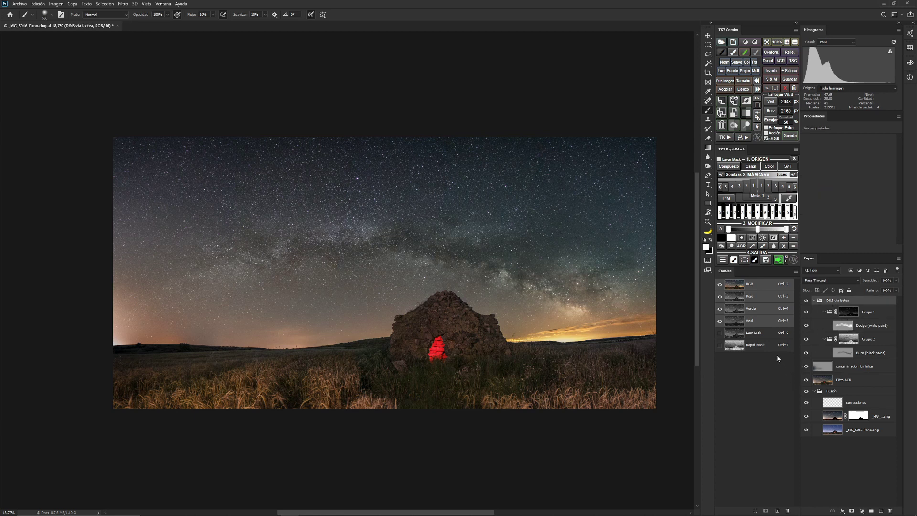
{"action": "left_click", "coordinate": [770, 166]}
{"action": "left_click", "coordinate": [733, 127]}
{"action": "left_click", "coordinate": [746, 127]}
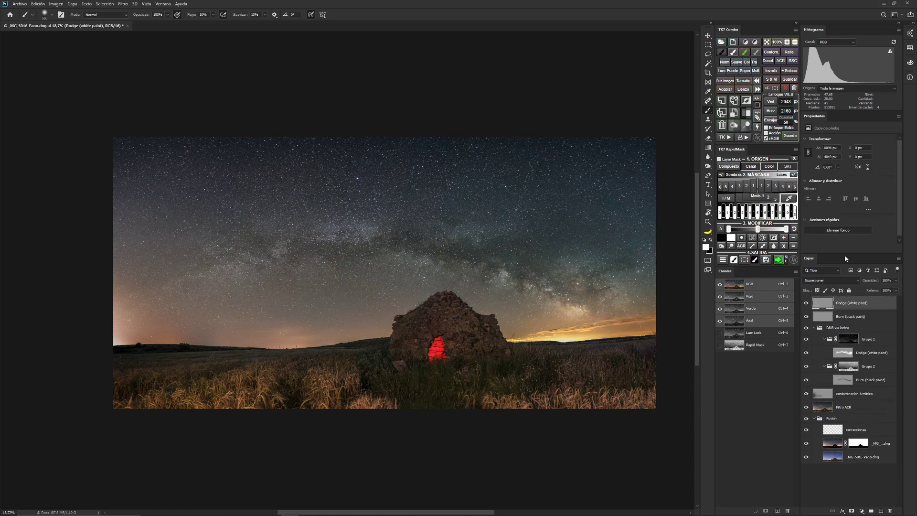
{"action": "left_click", "coordinate": [880, 321], "text": "shift"}
{"action": "key", "text": "ctrl+g"}
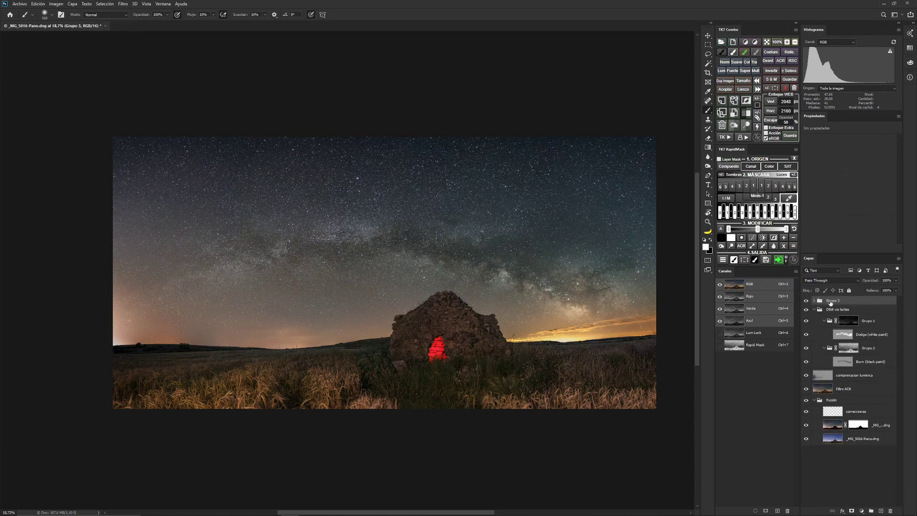
{"action": "double_click", "coordinate": [832, 301]}
{"action": "type", "text": "dirigir mirada"}
{"action": "left_click", "coordinate": [815, 300]}
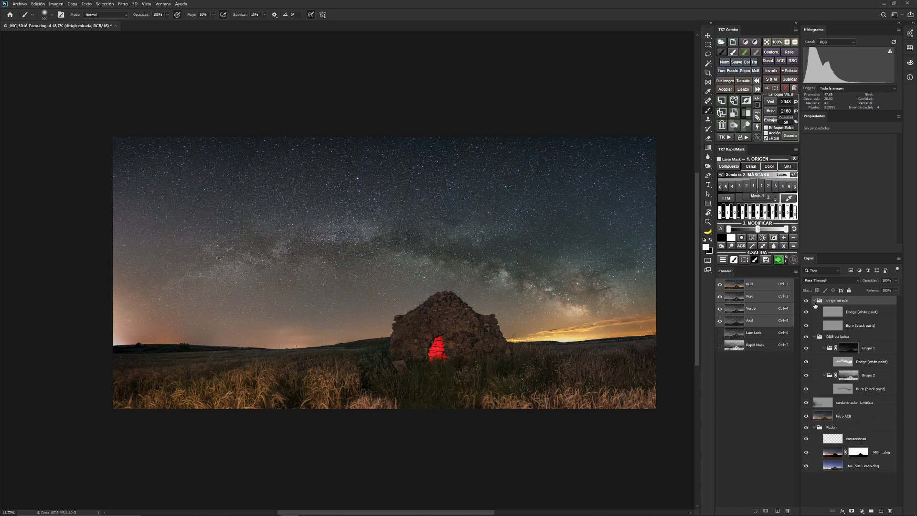
- Select the "Burn (black paint)" layer in "dirigir mirada" and set a lighter version of the sampled dark blue sky colour as foreground
{"action": "left_click", "coordinate": [836, 326]}
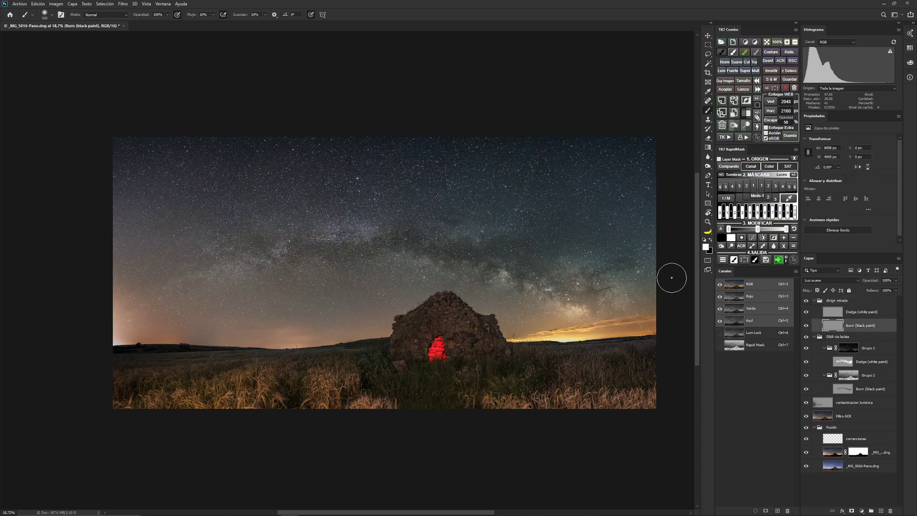
{"action": "key", "text": "x"}
{"action": "left_click", "coordinate": [521, 138], "text": "alt"}
{"action": "left_click", "coordinate": [520, 141], "text": "alt"}
{"action": "left_click", "coordinate": [706, 246]}
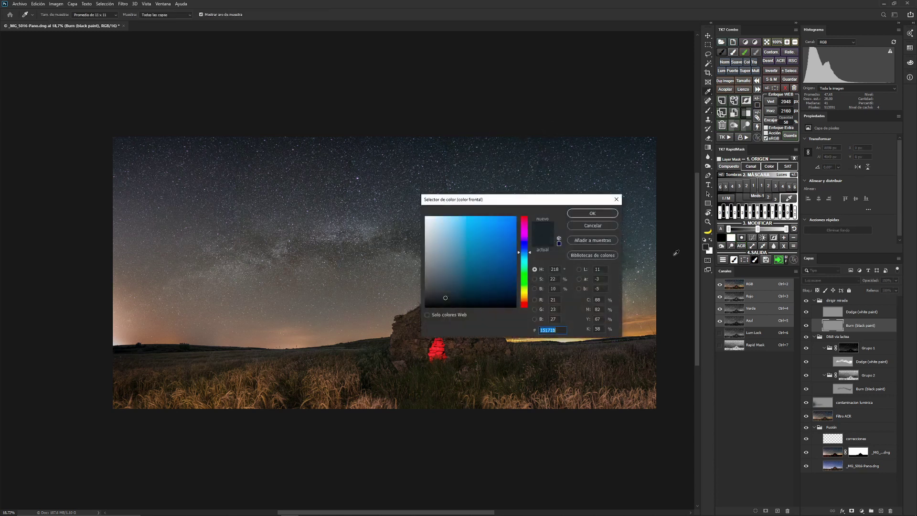
{"action": "left_click", "coordinate": [444, 287]}
{"action": "left_click_drag", "start_coordinate": [443, 284], "coordinate": [445, 279]}
{"action": "left_click", "coordinate": [594, 215]}
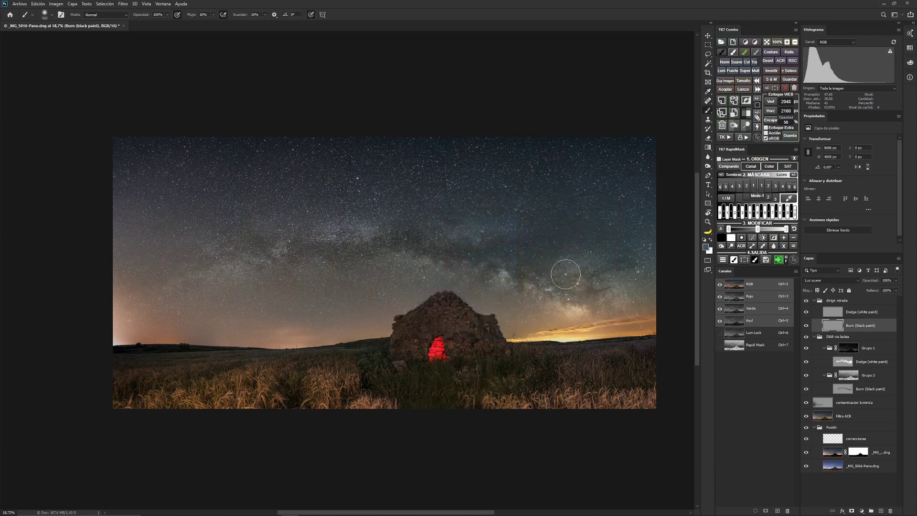
- Darken the outer sky and the grassy foreground with a very large brush in the dark blue on the burn layer
{"action": "mouse_move", "coordinate": [458, 332]}
{"action": "left_mouse_down"}
{"action": "mouse_move", "coordinate": [505, 334]}
{"action": "mouse_move", "coordinate": [495, 330]}
{"action": "left_mouse_up"}
{"action": "key", "text": "ctrl+minus"}
{"action": "key", "text": "ctrl+minus"}
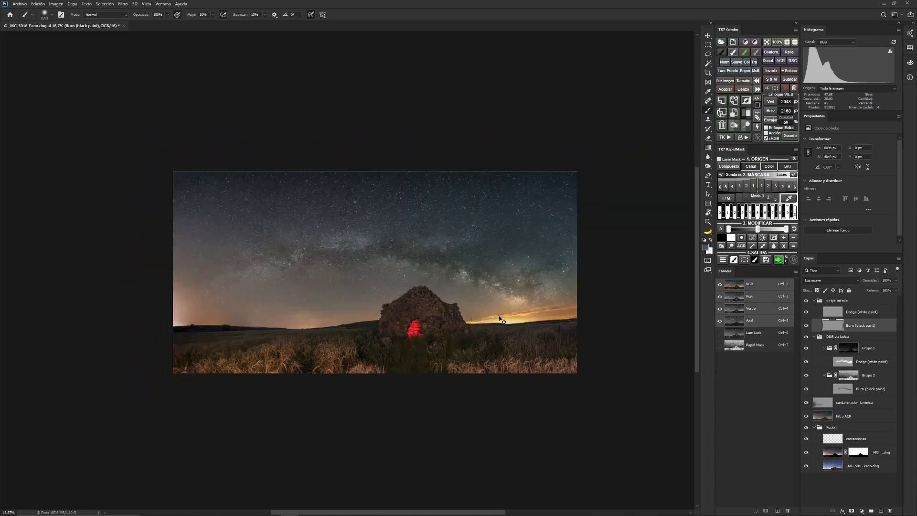
{"action": "mouse_move", "coordinate": [373, 276]}
{"action": "left_mouse_down"}
{"action": "mouse_move", "coordinate": [401, 273]}
{"action": "mouse_move", "coordinate": [405, 237]}
{"action": "left_mouse_up"}
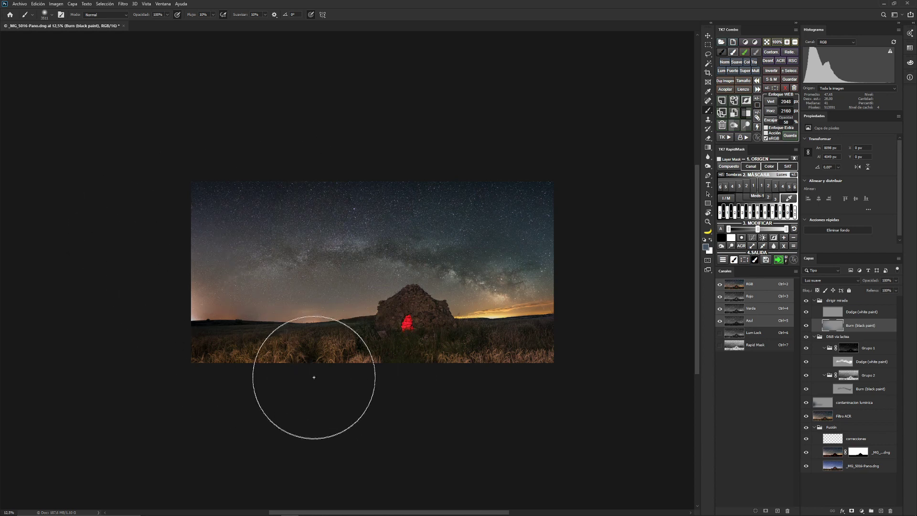
{"action": "mouse_move", "coordinate": [304, 342]}
{"action": "left_mouse_down"}
{"action": "mouse_move", "coordinate": [317, 338]}
{"action": "mouse_move", "coordinate": [280, 353]}
{"action": "left_mouse_up"}
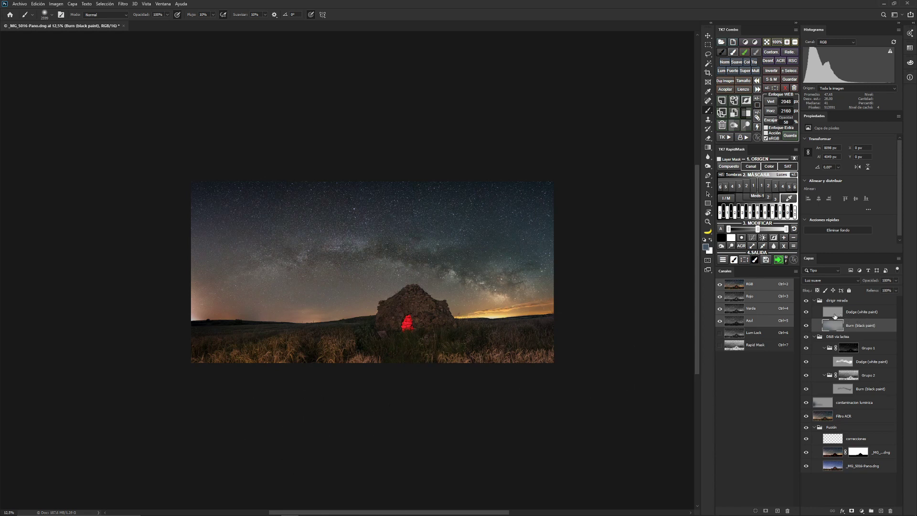
- Brush a pale warm yellow (#ffe8a6) over the stone hut area on the "Dodge (white paint)" layer in "dirigir mirada"
{"action": "left_click", "coordinate": [835, 315]}
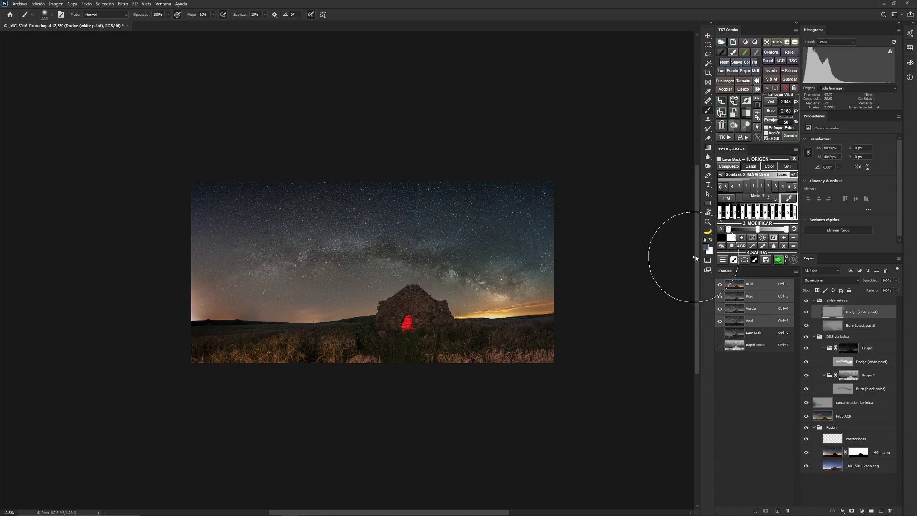
{"action": "key", "text": "x"}
{"action": "left_click", "coordinate": [706, 247]}
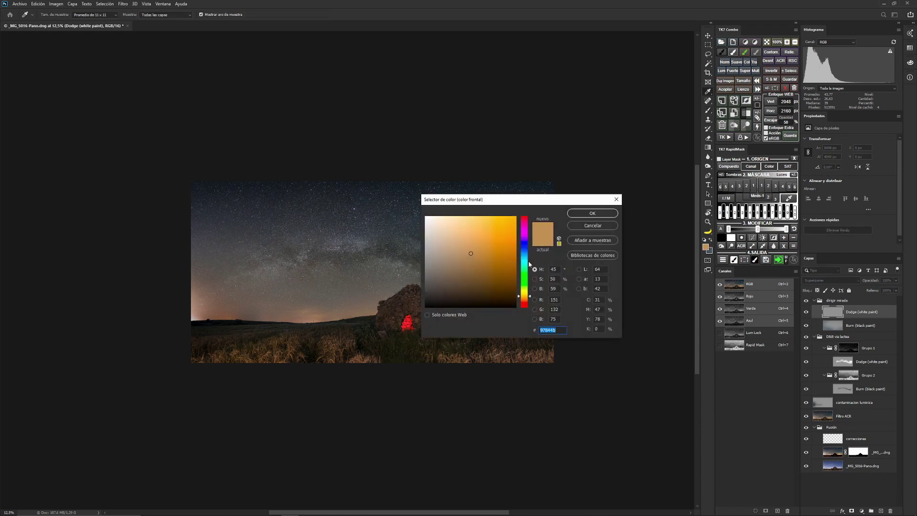
{"action": "left_click", "coordinate": [456, 215]}
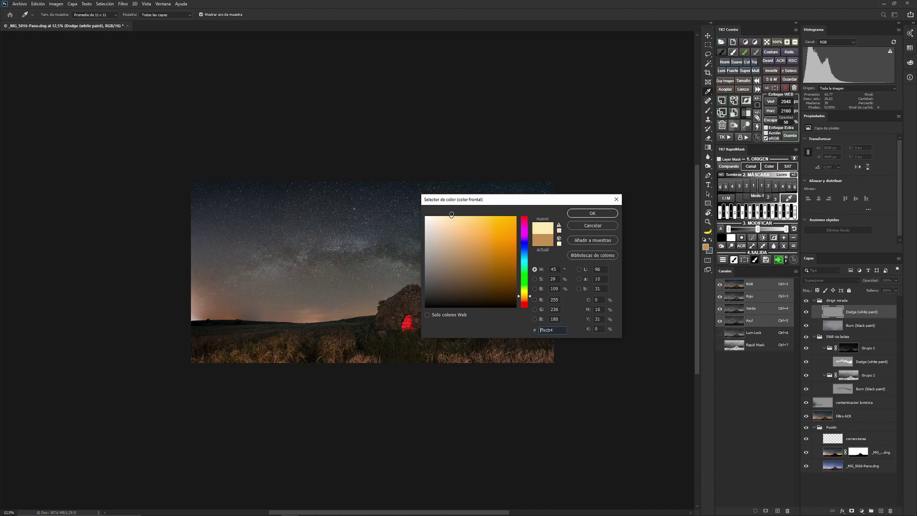
{"action": "left_click_drag", "start_coordinate": [451, 215], "coordinate": [457, 211]}
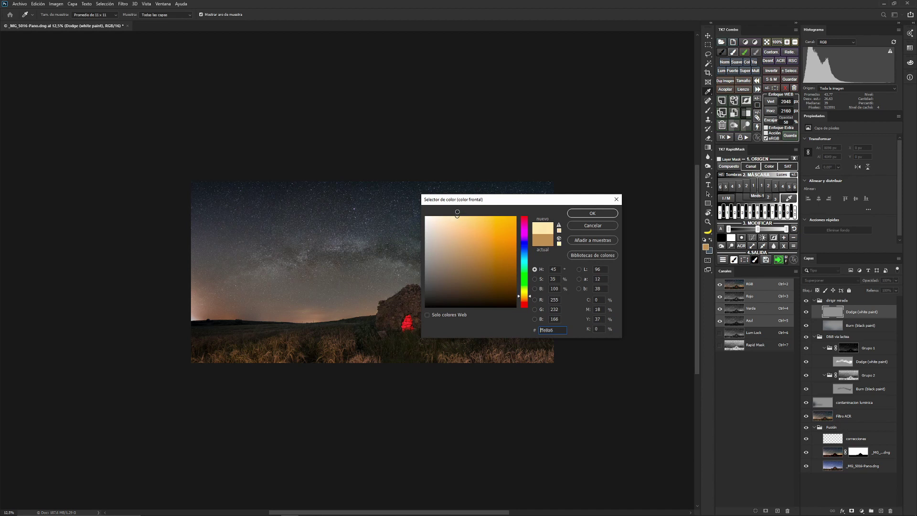
{"action": "left_click", "coordinate": [593, 213]}
{"action": "mouse_move", "coordinate": [428, 340]}
{"action": "left_mouse_down"}
{"action": "mouse_move", "coordinate": [463, 319]}
{"action": "mouse_move", "coordinate": [427, 329]}
{"action": "left_mouse_up"}
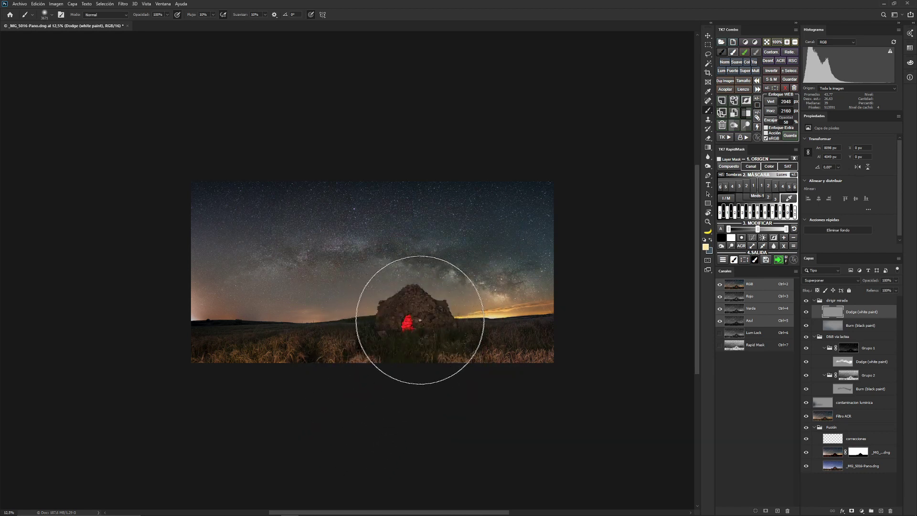
{"action": "mouse_move", "coordinate": [420, 320]}
{"action": "left_mouse_down"}
{"action": "mouse_move", "coordinate": [454, 359]}
{"action": "mouse_move", "coordinate": [390, 392]}
{"action": "mouse_move", "coordinate": [386, 343]}
{"action": "mouse_move", "coordinate": [326, 365]}
{"action": "mouse_move", "coordinate": [318, 388]}
{"action": "mouse_move", "coordinate": [442, 335]}
{"action": "mouse_move", "coordinate": [455, 382]}
{"action": "left_mouse_up"}
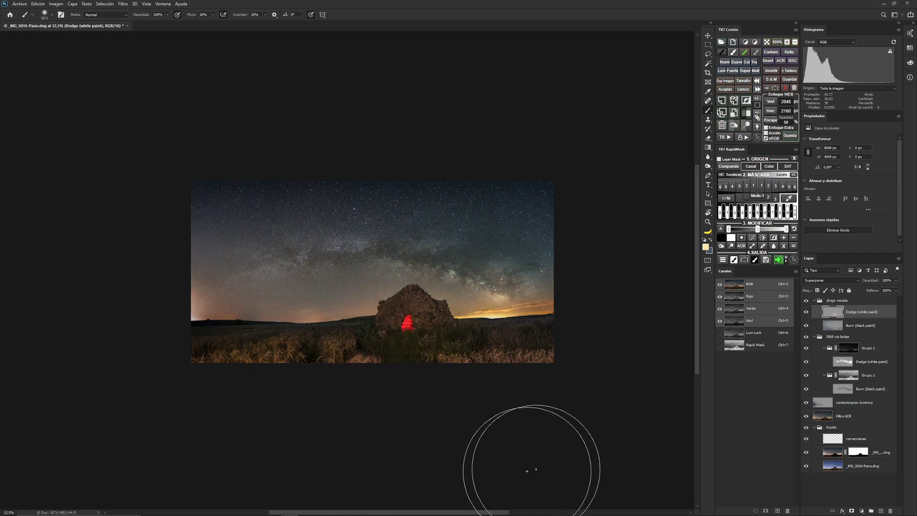
- Compare the panorama with and without the "dirigir mirada" group
{"action": "left_click", "coordinate": [807, 300]}
{"action": "left_click", "coordinate": [806, 300]}
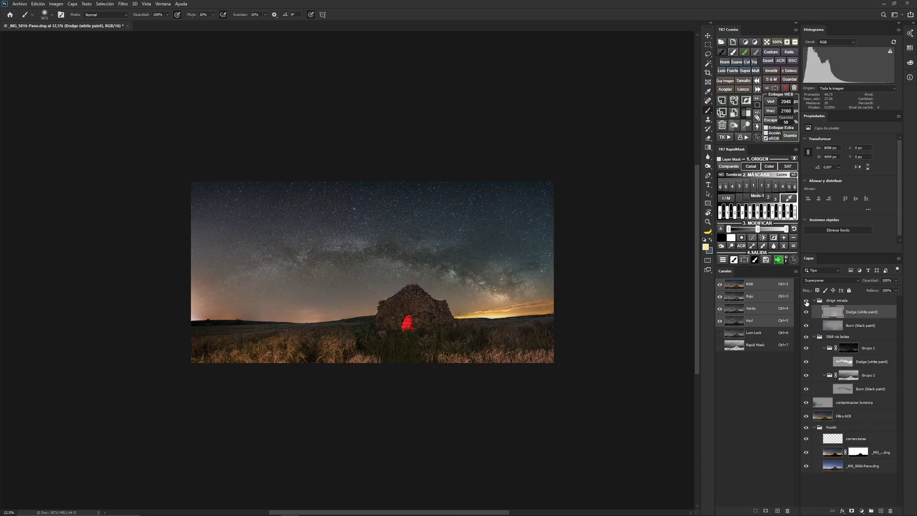
{"action": "left_click", "coordinate": [807, 300]}
{"action": "left_click", "coordinate": [806, 301]}
{"action": "left_click", "coordinate": [806, 301]}
{"action": "left_click", "coordinate": [806, 301]}
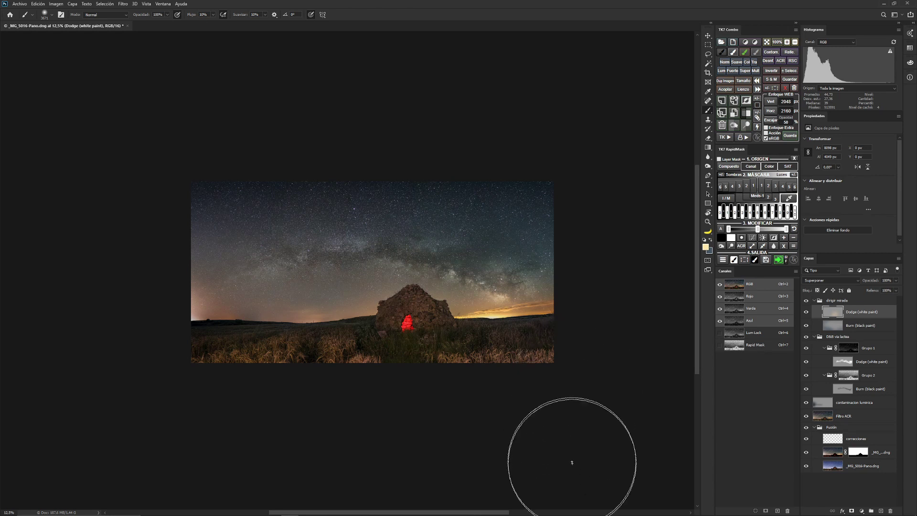
- Run the TK Orton effect above the "dirigir mirada" group, accepting a Gaussian blur radius of 10.0 pixels
{"action": "key", "text": "z"}
{"action": "mouse_move", "coordinate": [435, 303]}
{"action": "left_mouse_down"}
{"action": "mouse_move", "coordinate": [466, 304]}
{"action": "mouse_move", "coordinate": [453, 305]}
{"action": "left_mouse_up"}
{"action": "key", "text": "b"}
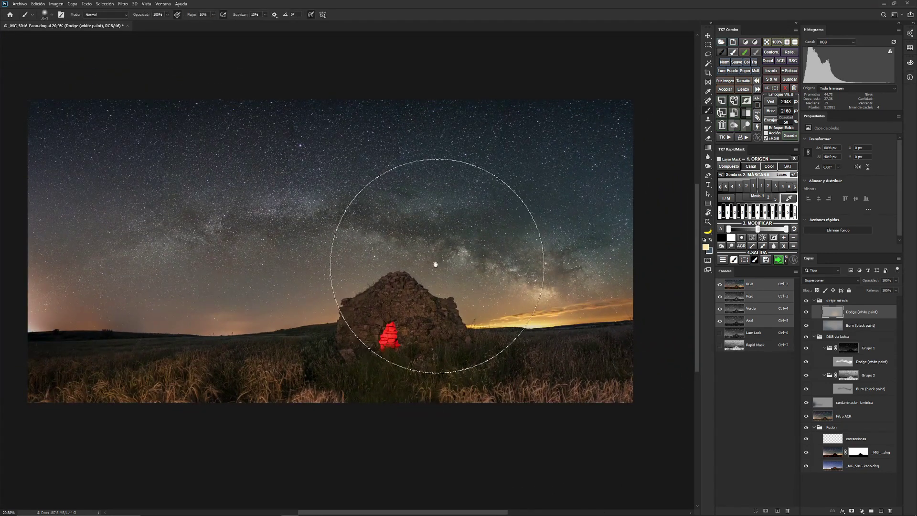
{"action": "mouse_move", "coordinate": [436, 262]}
{"action": "left_mouse_down"}
{"action": "mouse_move", "coordinate": [446, 280]}
{"action": "mouse_move", "coordinate": [438, 280]}
{"action": "left_mouse_up"}
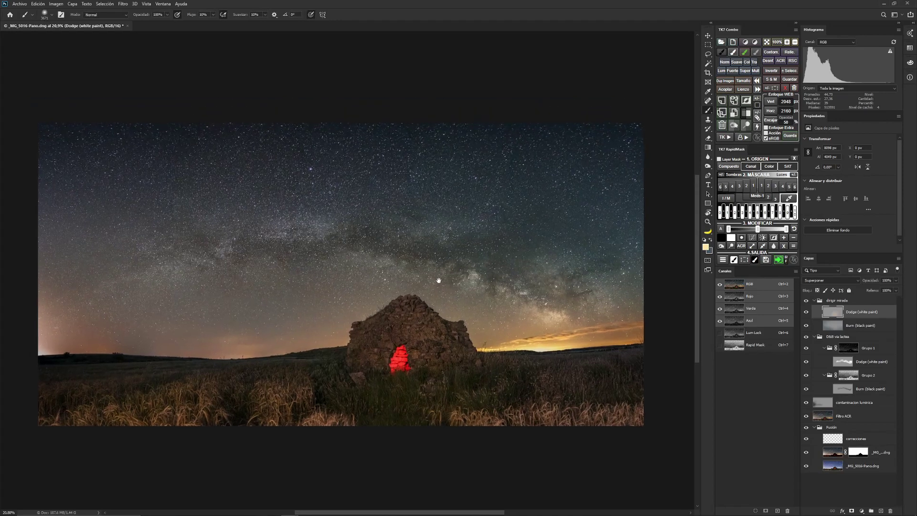
{"action": "left_click", "coordinate": [847, 302]}
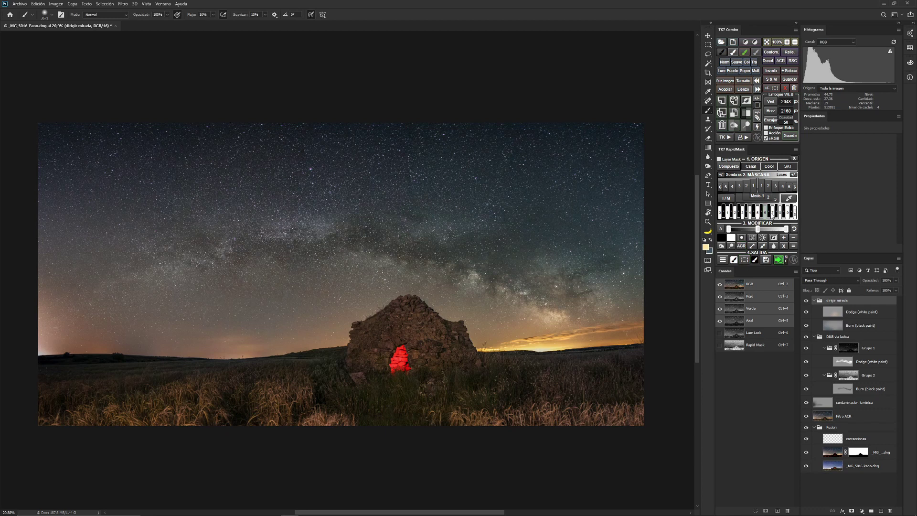
{"action": "left_click", "coordinate": [726, 139]}
{"action": "left_click", "coordinate": [775, 63]}
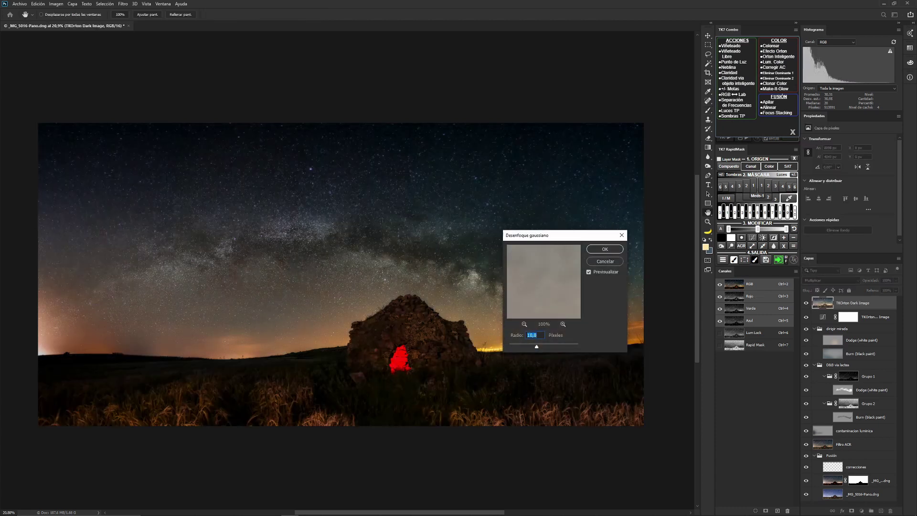
{"action": "key", "text": "Return"}
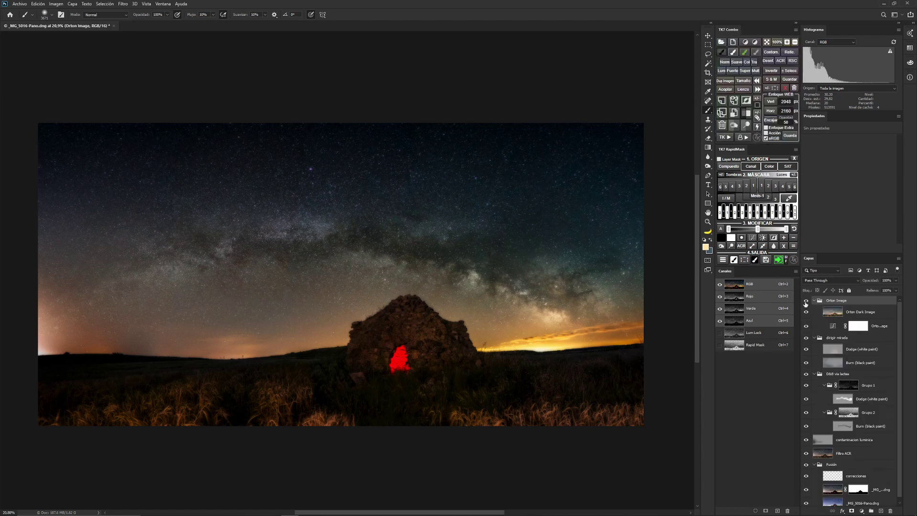
- Hide the "Orton Image" group, give it a luminosity layer mask based on the composite, and show it again
{"action": "left_click", "coordinate": [807, 301]}
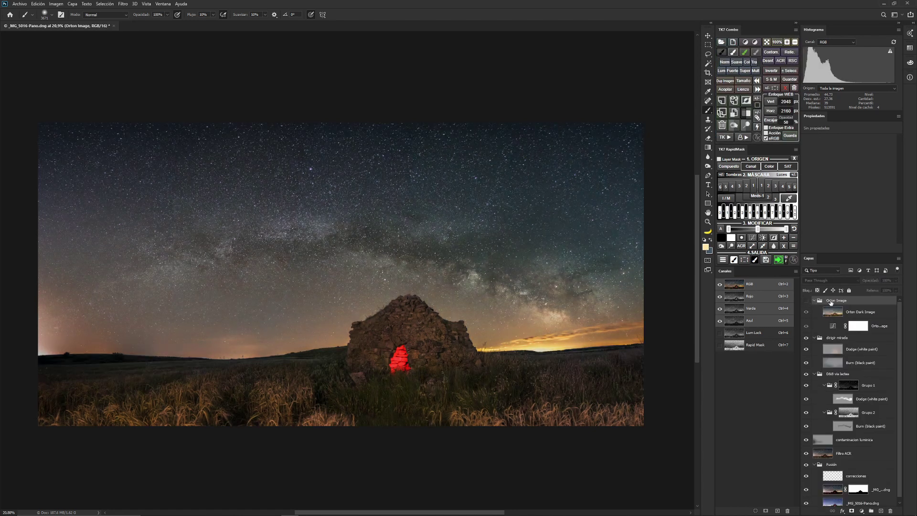
{"action": "left_click", "coordinate": [720, 159]}
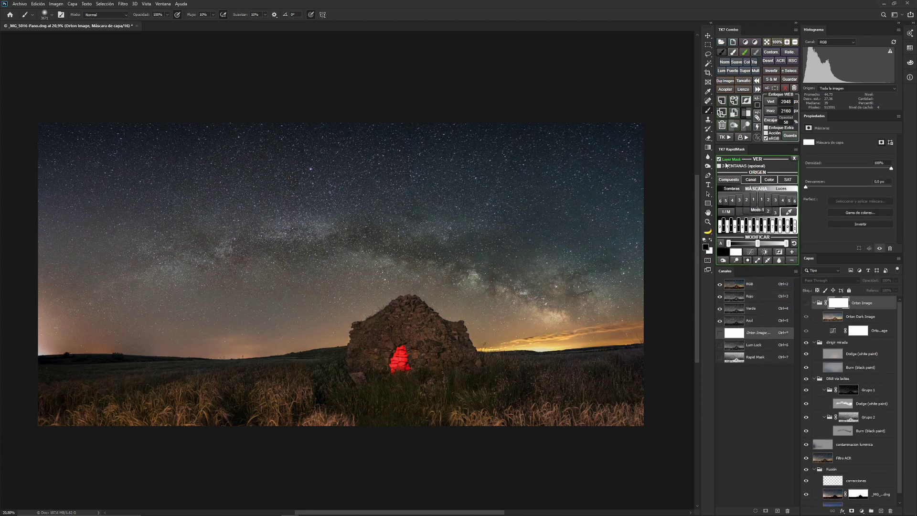
{"action": "left_click", "coordinate": [730, 180]}
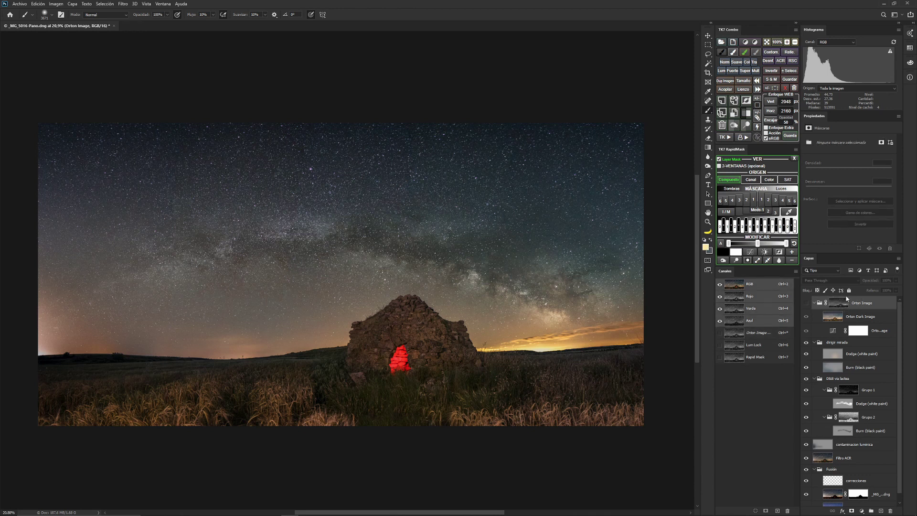
{"action": "left_click", "coordinate": [807, 304]}
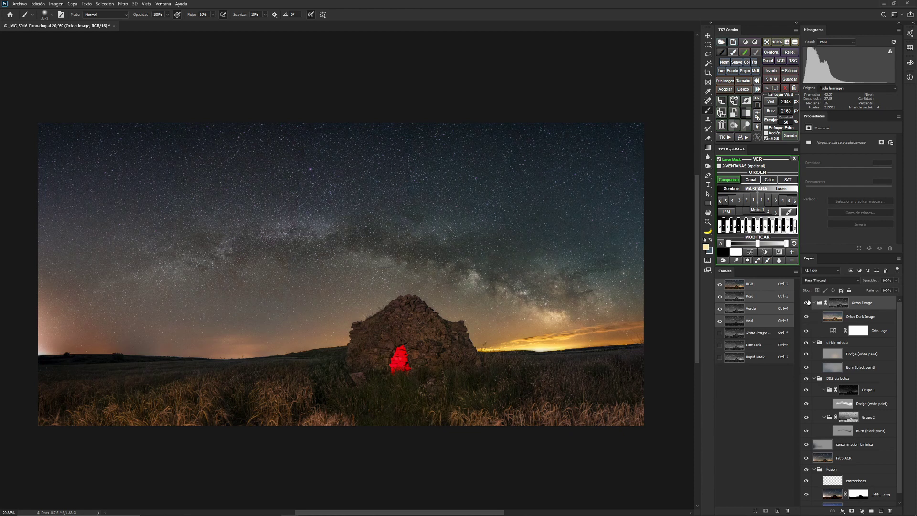
- Compare the panorama with and without the masked "Orton Image" group
{"action": "left_click", "coordinate": [807, 303]}
{"action": "left_click", "coordinate": [807, 304]}
{"action": "left_click", "coordinate": [807, 304]}
{"action": "left_click", "coordinate": [807, 304]}
{"action": "left_click", "coordinate": [806, 304]}
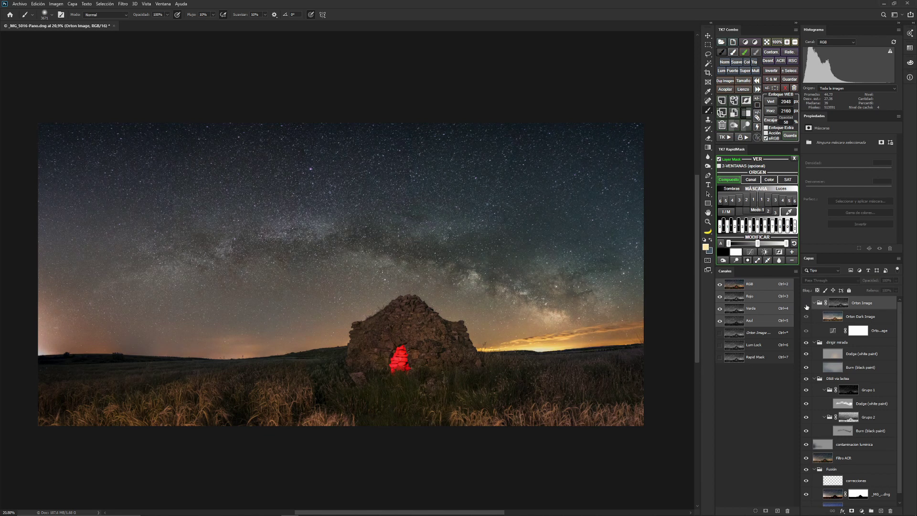
{"action": "left_click", "coordinate": [807, 304]}
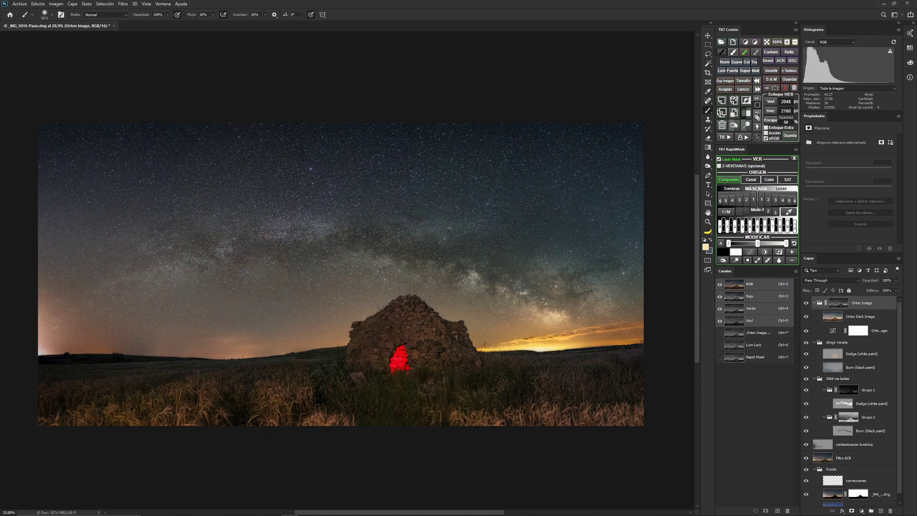
- Lower the "Orton Image" group's opacity to 29% and check the image with and without the effect
{"action": "left_click", "coordinate": [897, 281]}
{"action": "left_click_drag", "start_coordinate": [870, 302], "coordinate": [870, 292]}
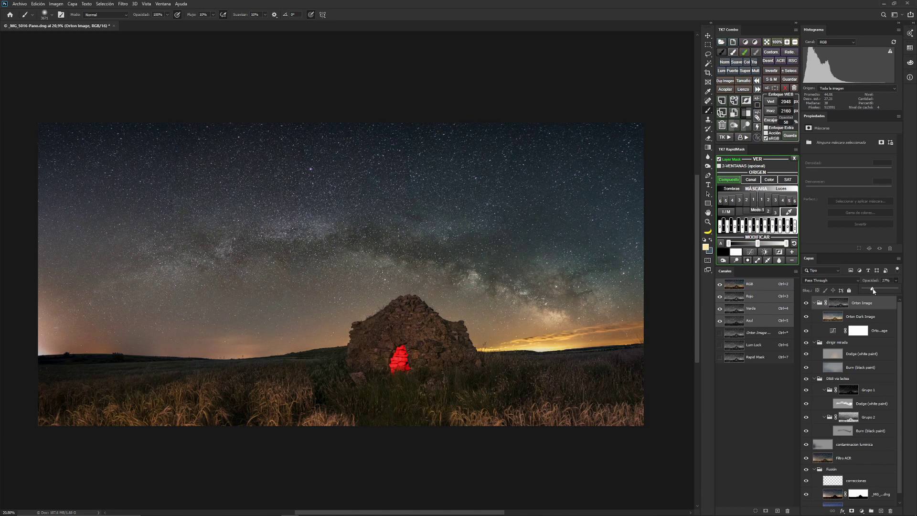
{"action": "left_click", "coordinate": [806, 303]}
{"action": "left_click", "coordinate": [807, 303]}
{"action": "left_click", "coordinate": [807, 303]}
{"action": "left_click", "coordinate": [807, 303]}
{"action": "left_click", "coordinate": [807, 303]}
{"action": "left_click", "coordinate": [807, 302]}
- Leave layer mask mode and paint black on the "Orton Image" group's mask over the grassy foreground and the horizon glow beside the hut
{"action": "left_click", "coordinate": [719, 161]}
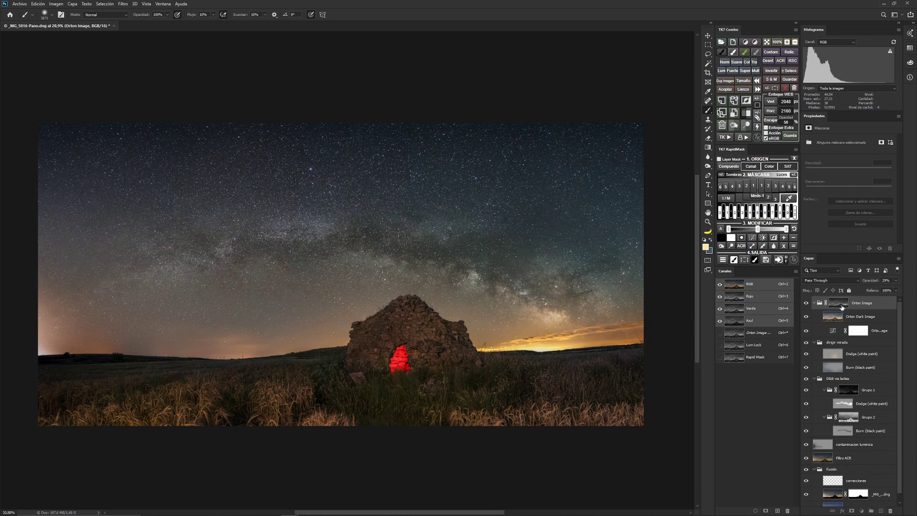
{"action": "left_click", "coordinate": [842, 310]}
{"action": "left_click", "coordinate": [724, 238]}
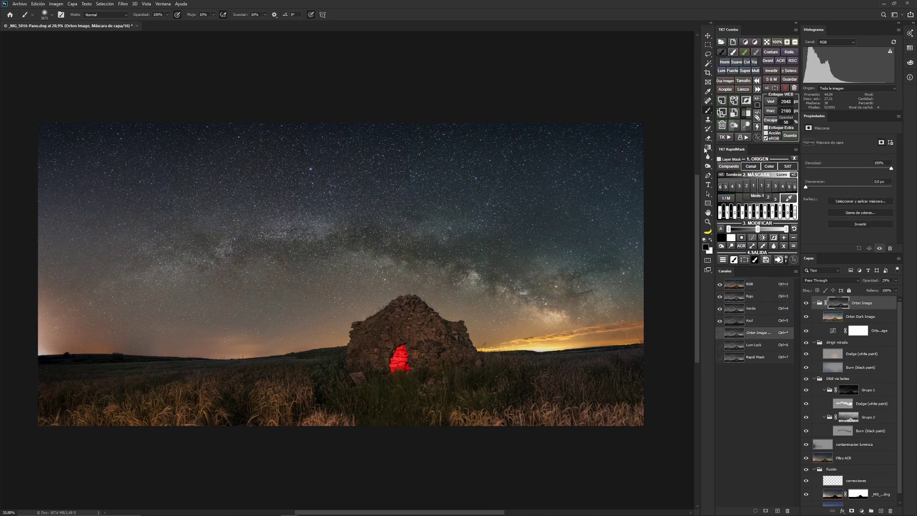
{"action": "mouse_move", "coordinate": [447, 386]}
{"action": "left_mouse_down"}
{"action": "mouse_move", "coordinate": [381, 394]}
{"action": "mouse_move", "coordinate": [421, 387]}
{"action": "mouse_move", "coordinate": [405, 389]}
{"action": "left_mouse_up"}
{"action": "left_click_drag", "start_coordinate": [537, 325], "coordinate": [489, 299]}
{"action": "left_click_drag", "start_coordinate": [545, 298], "coordinate": [550, 300]}
- Compare the finished edit with the original "_MG_5016-Pano.dng" layer shown on its own, restoring all layers
{"action": "scroll", "coordinate": [901, 351], "scroll_direction": "down", "scroll_amount": 1}
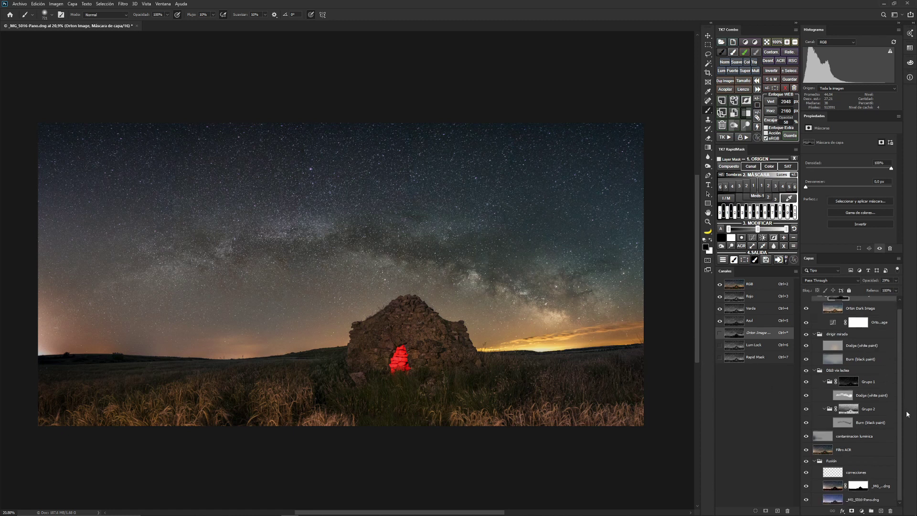
{"action": "left_click", "coordinate": [807, 500], "text": "alt"}
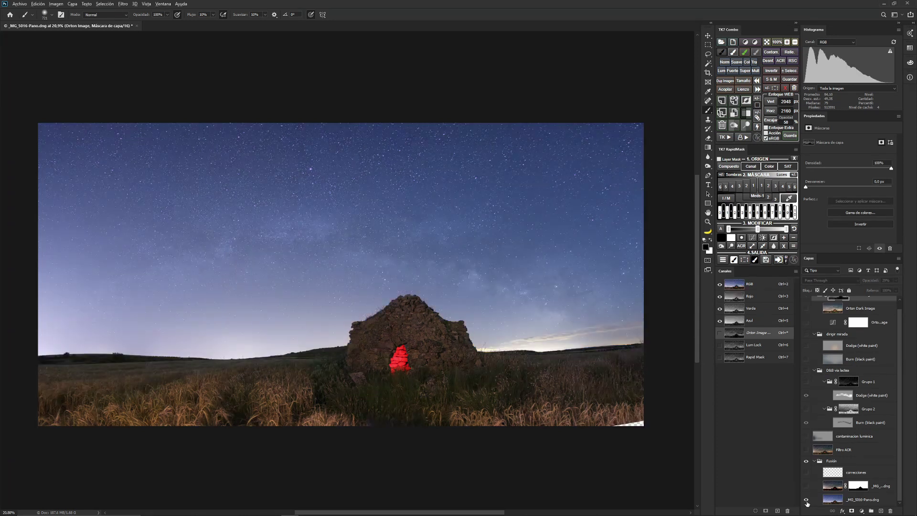
{"action": "left_click", "coordinate": [807, 502], "text": "alt"}
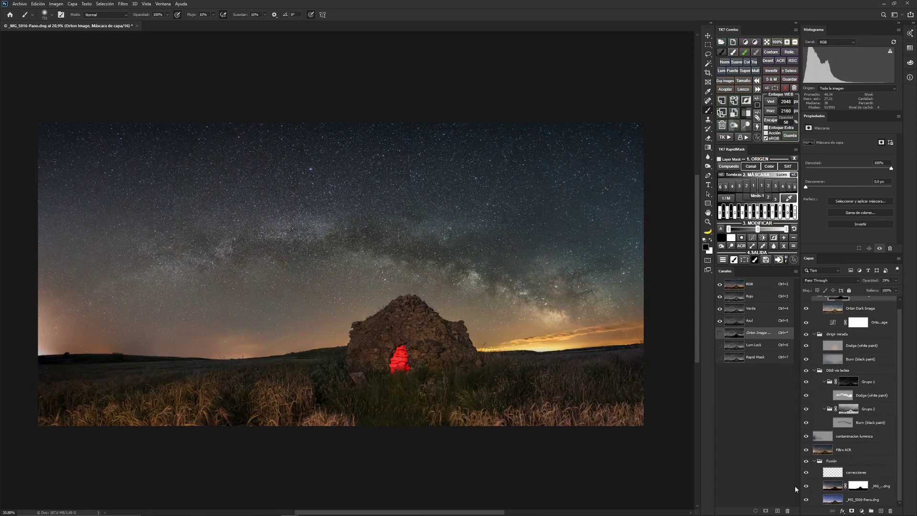